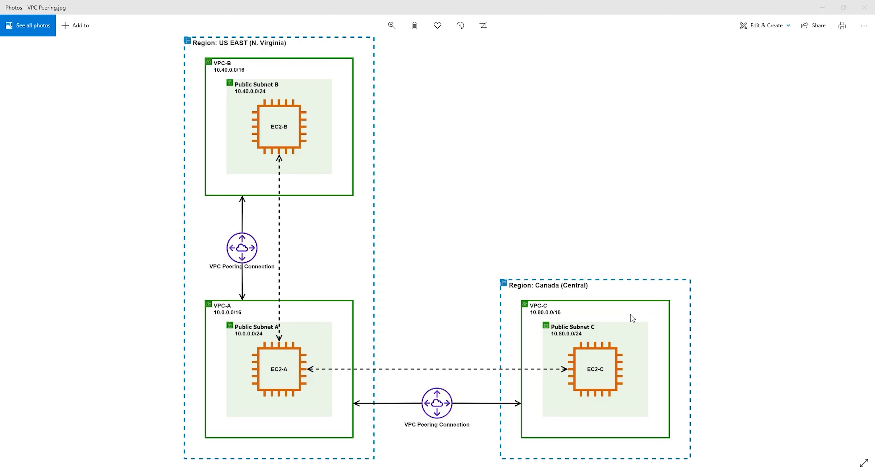
Step: Review the vpc-peering folder's files and compare the VPC peering diagram's regions with the region list in the AWS console
key(alt+Tab)
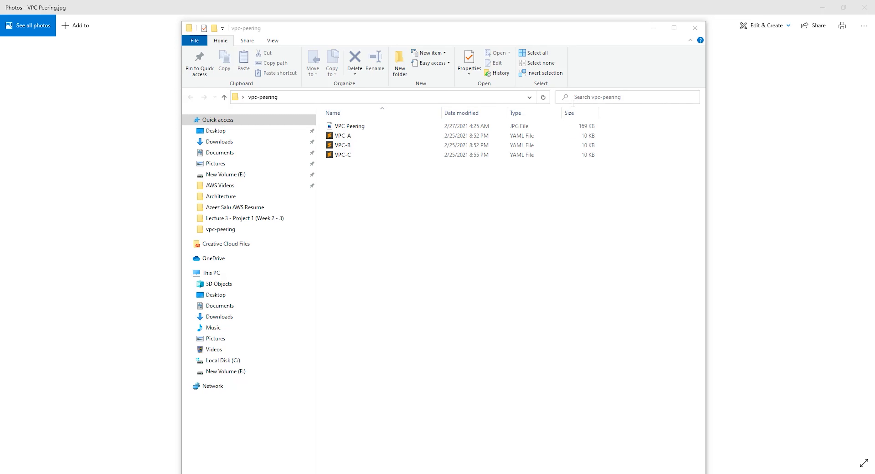
click(653, 28)
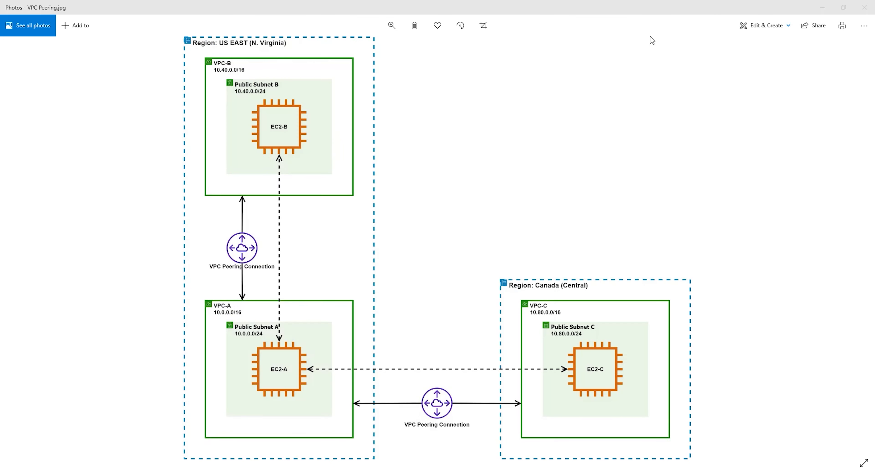
click(819, 8)
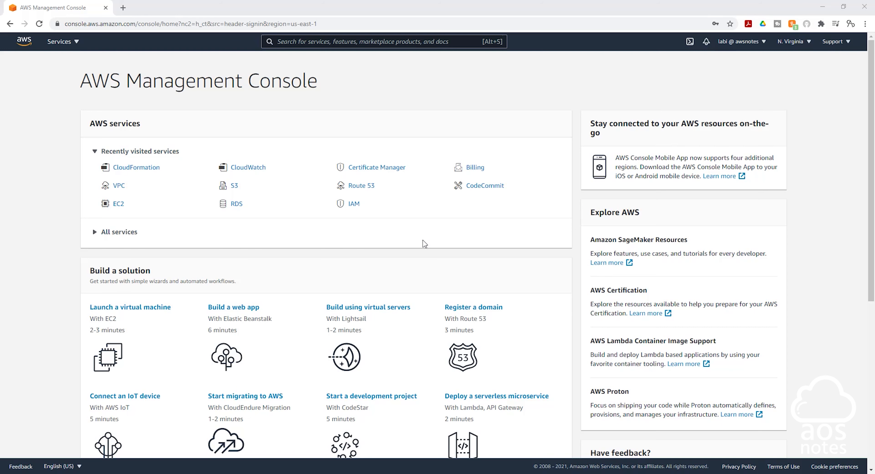
click(805, 43)
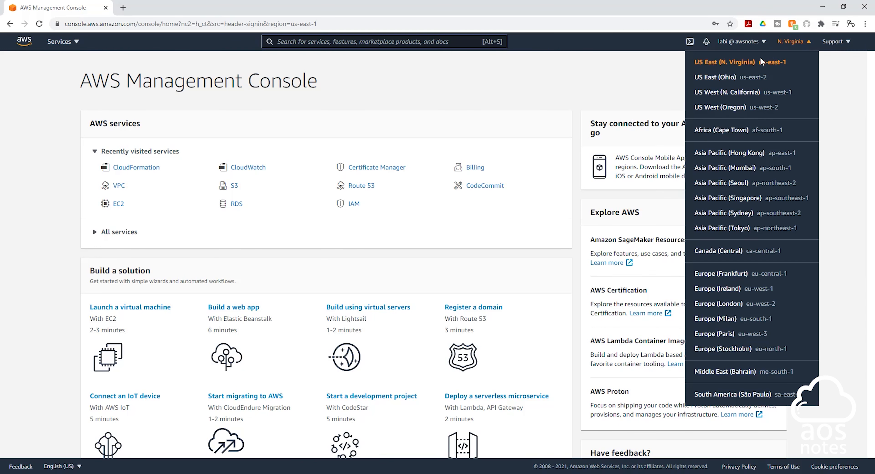
click(499, 473)
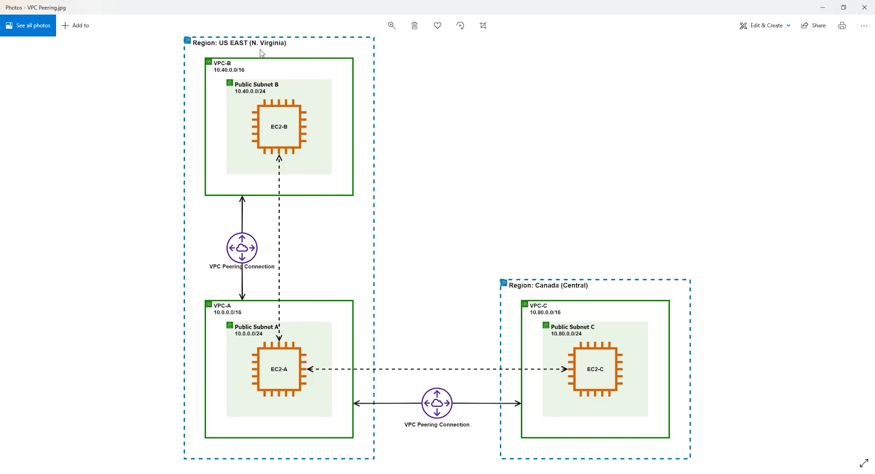
click(822, 7)
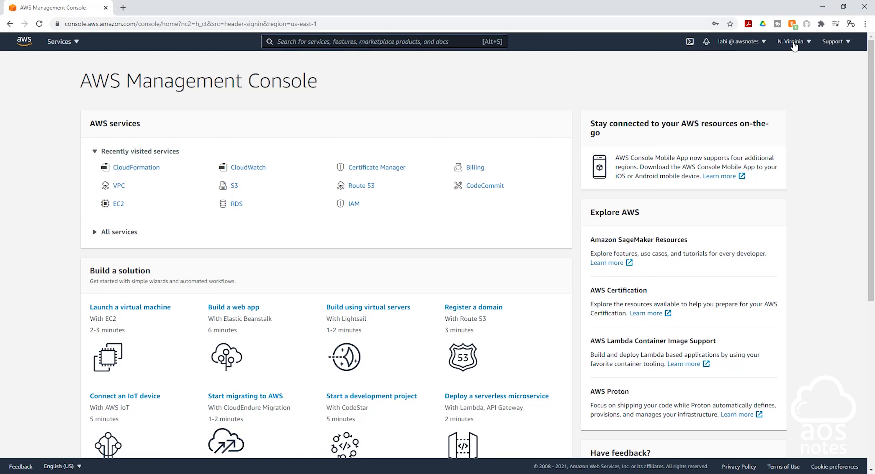
Step: Check the EC2 key pairs in N. Virginia and view the key pair creation form without creating one
click(59, 41)
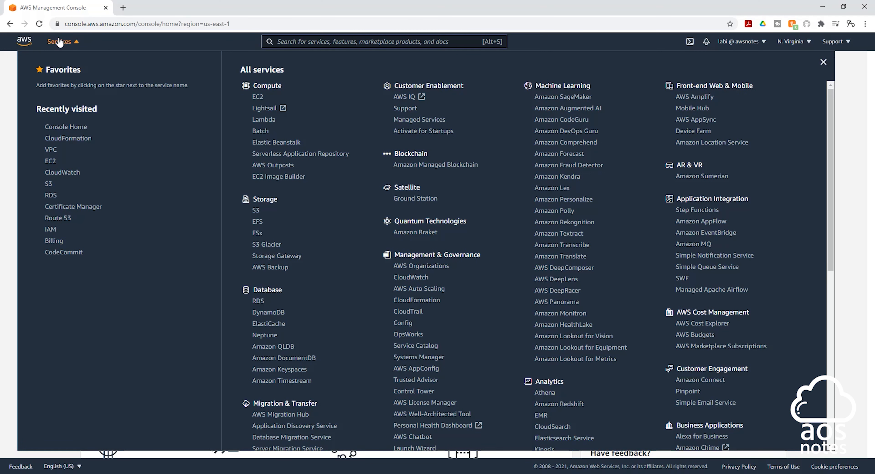
click(258, 97)
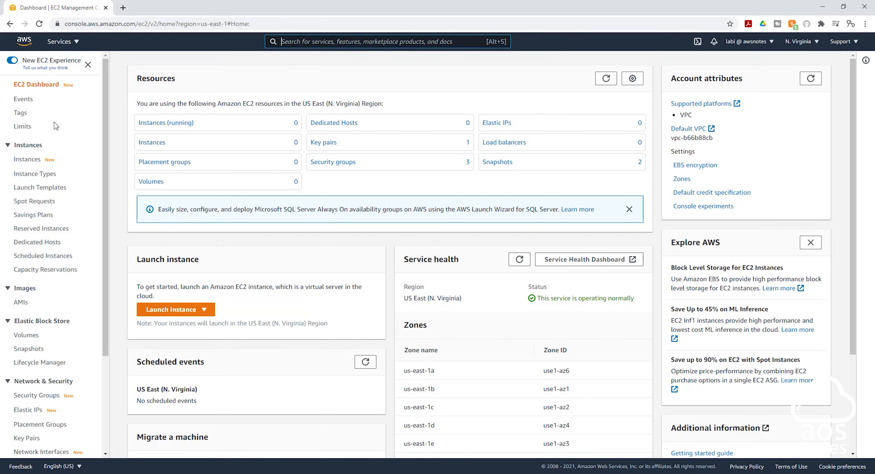
scroll(56, 131, down, 4)
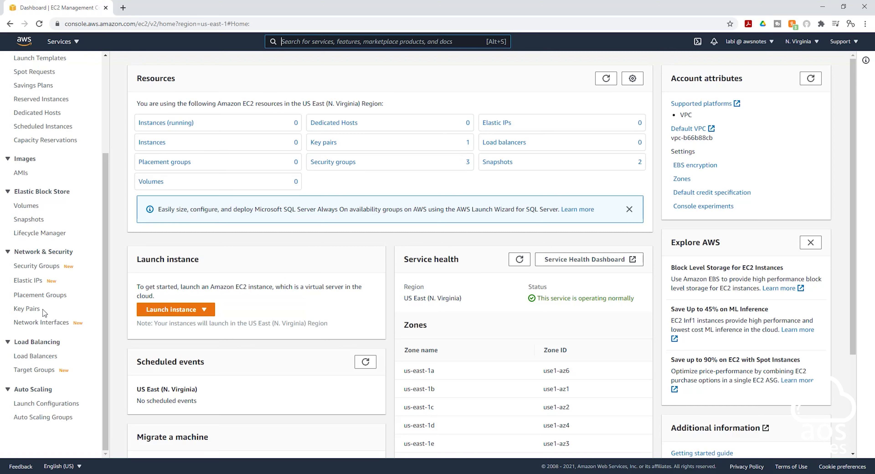
click(20, 308)
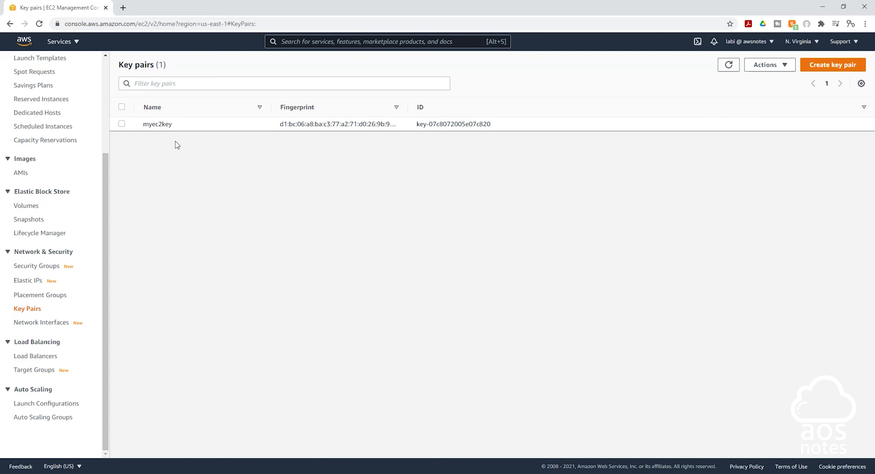
click(820, 67)
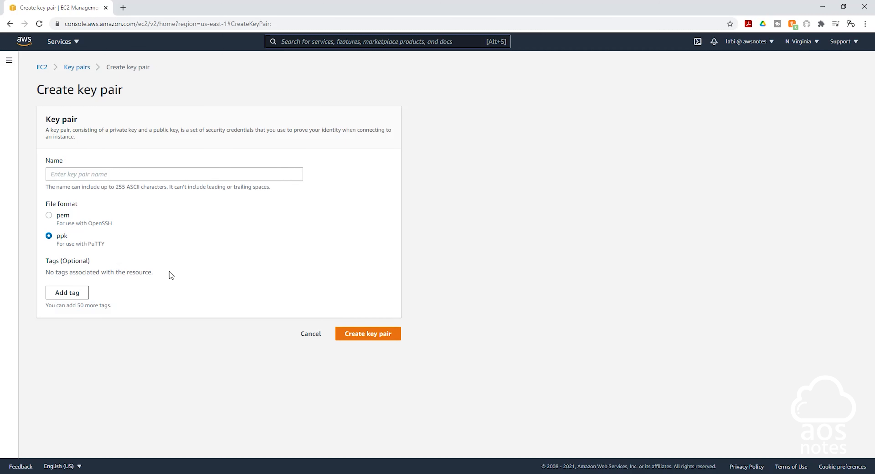
click(306, 332)
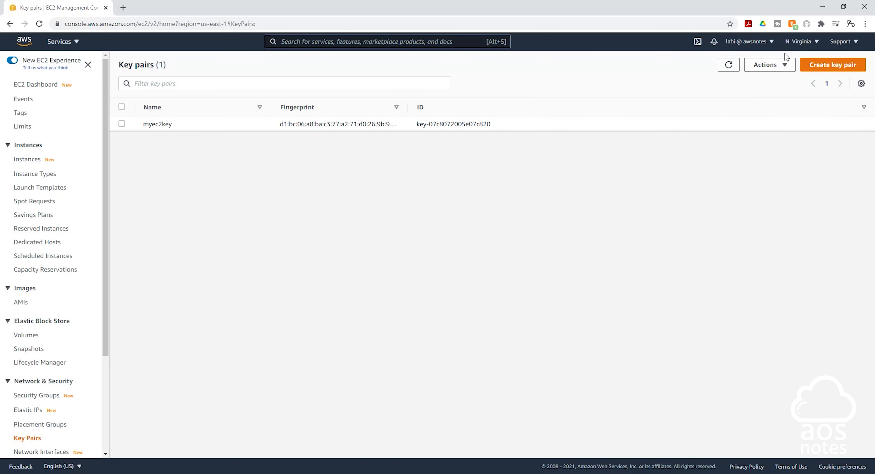
Step: Check the key pairs in the Canada (Central) region, and return to US East (N. Virginia)
click(805, 43)
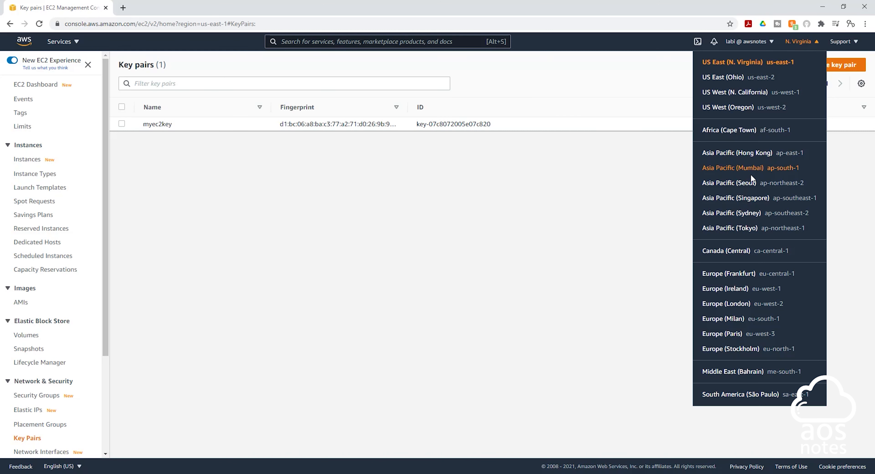
click(732, 253)
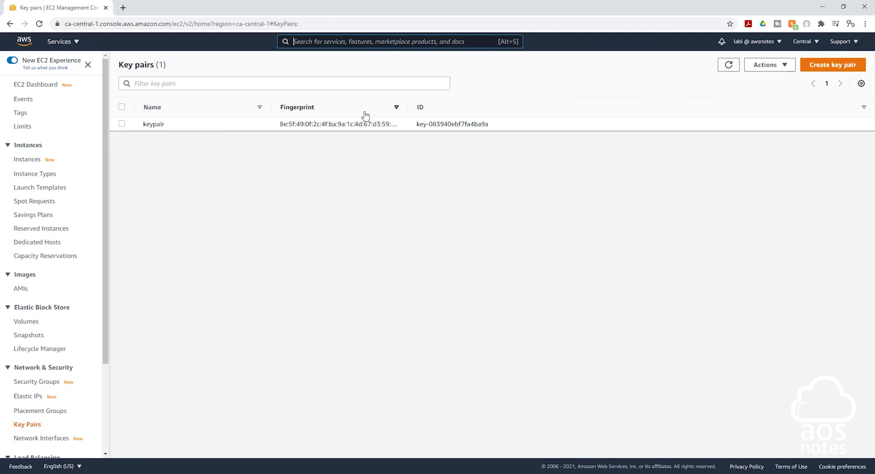
click(812, 45)
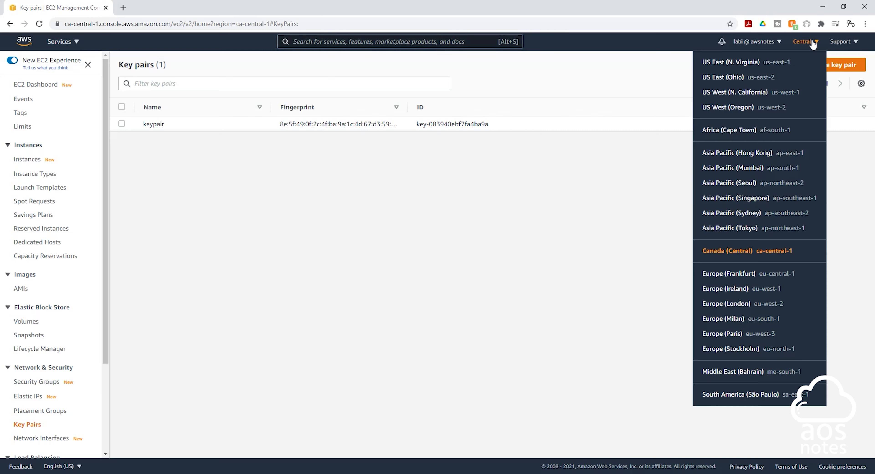
click(764, 62)
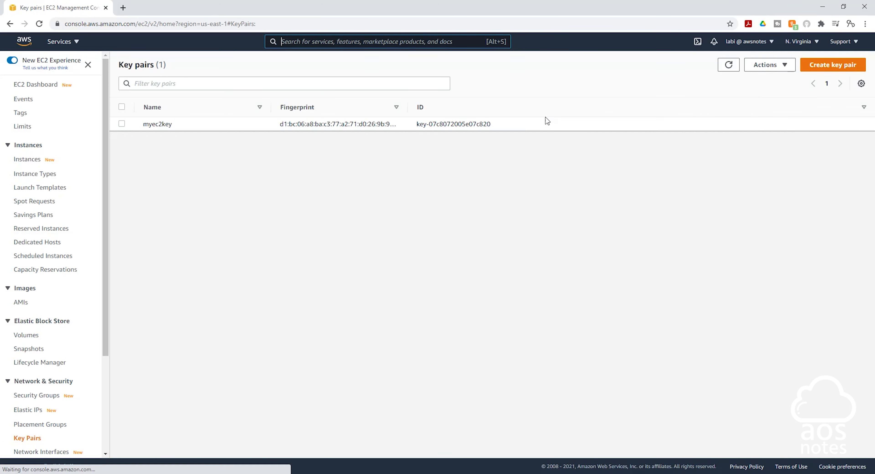
Step: Open the CloudFormation service in N. Virginia and start creating a stack
click(64, 42)
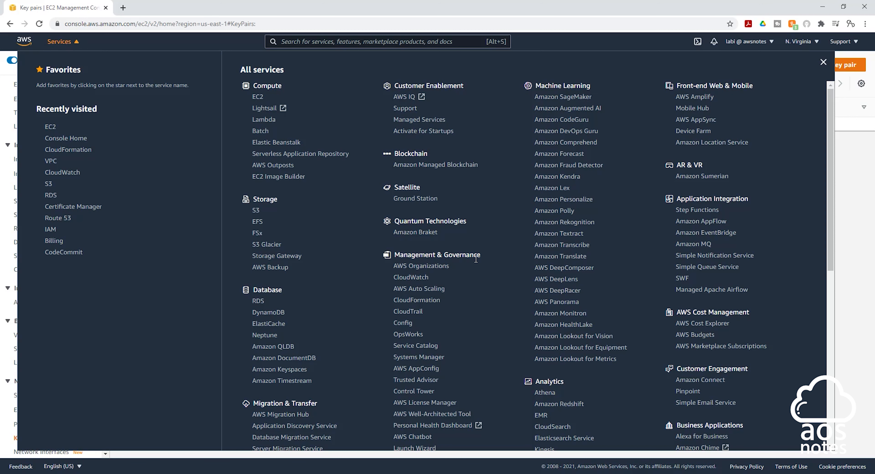
click(421, 301)
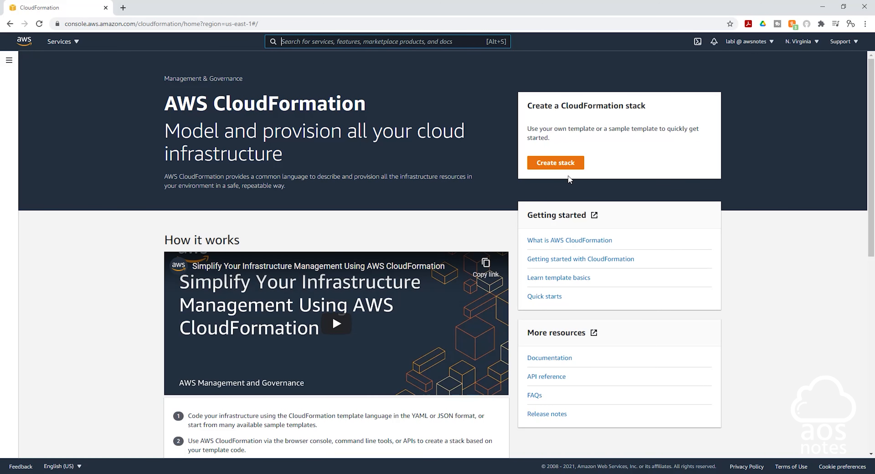
click(567, 164)
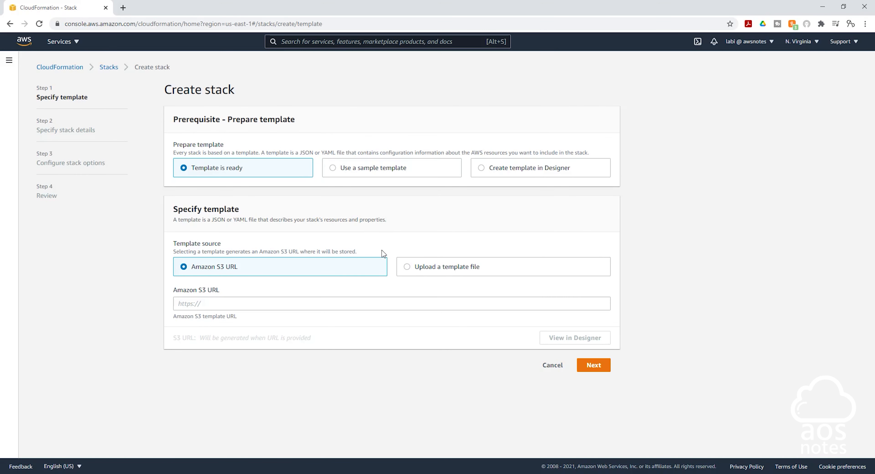
Step: Upload VPC-A.yaml from the vpc-peering folder as the stack's template file and continue to the stack details
click(407, 268)
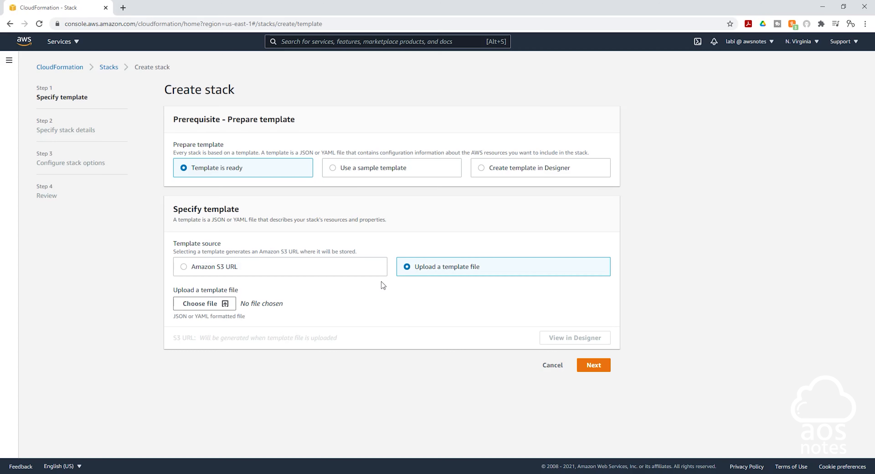
click(200, 304)
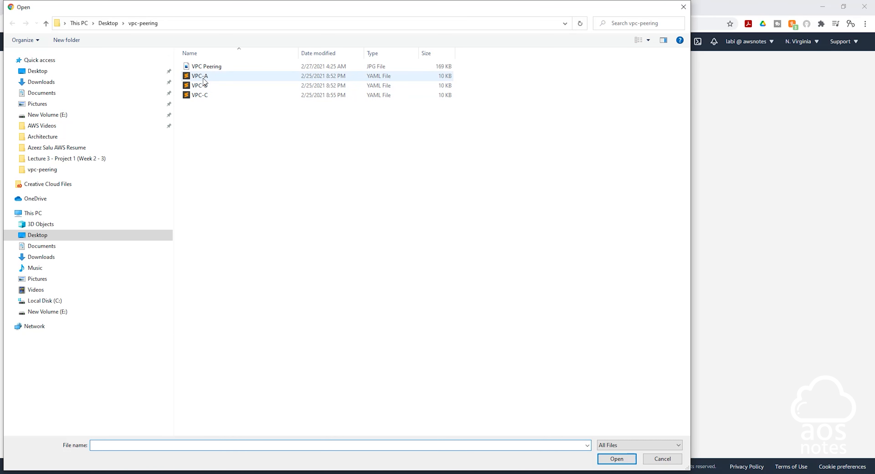
click(204, 78)
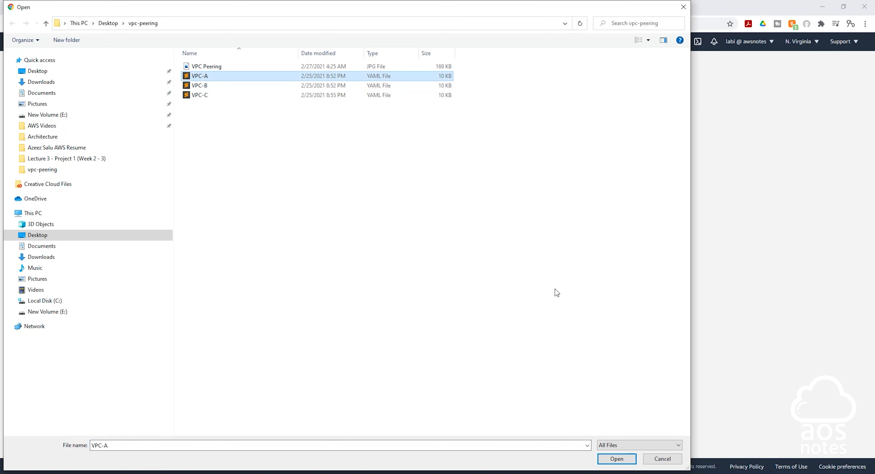
click(617, 459)
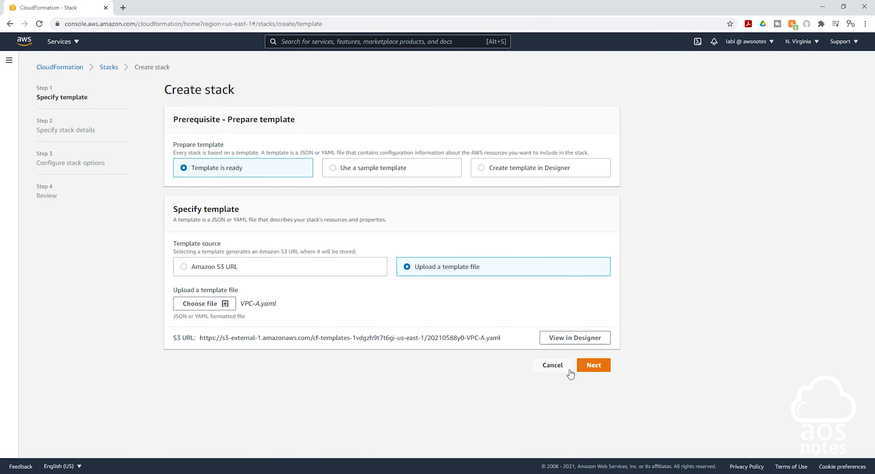
click(592, 365)
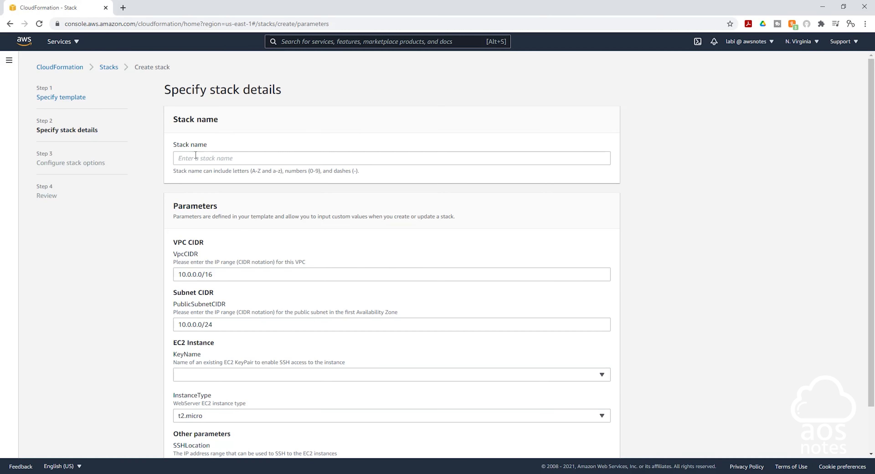
Step: Name the stack VPC-A, choose myec2key as its EC2 key pair, and proceed with the other parameters at their defaults
click(186, 158)
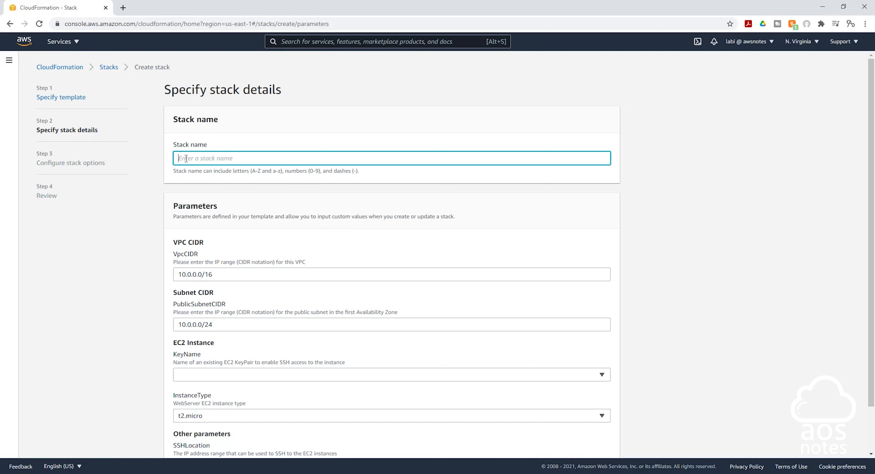
text(VPC-A)
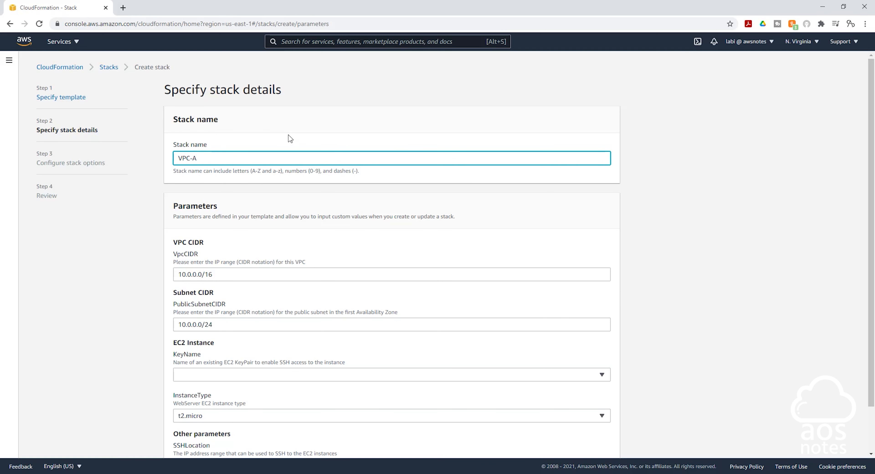
scroll(292, 136, down, 2)
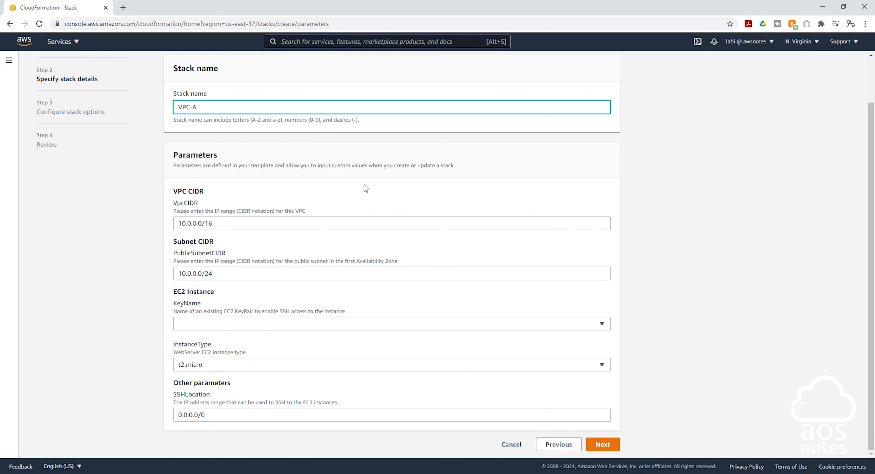
click(220, 324)
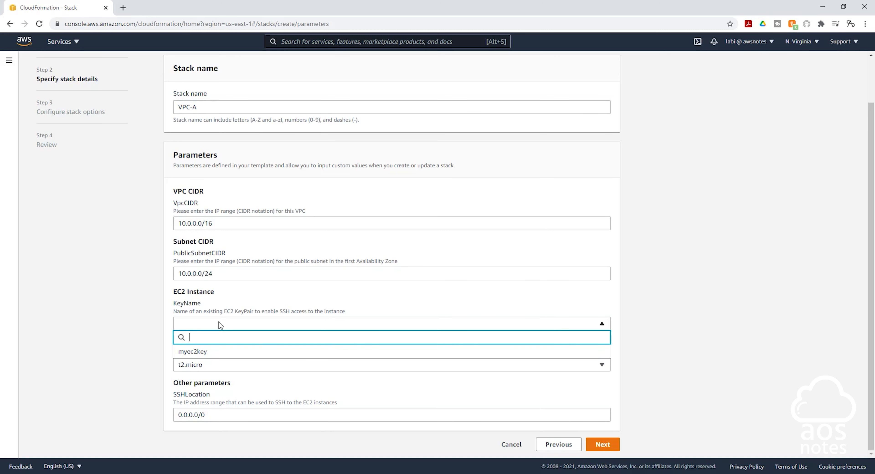
click(194, 353)
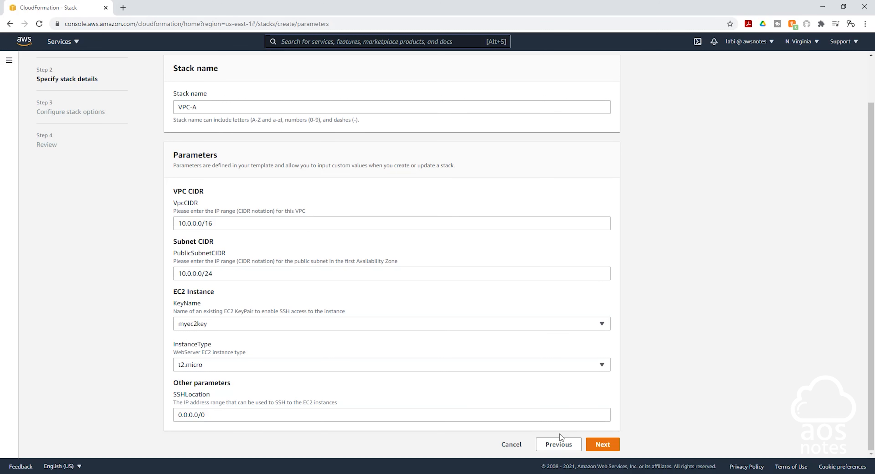
click(601, 450)
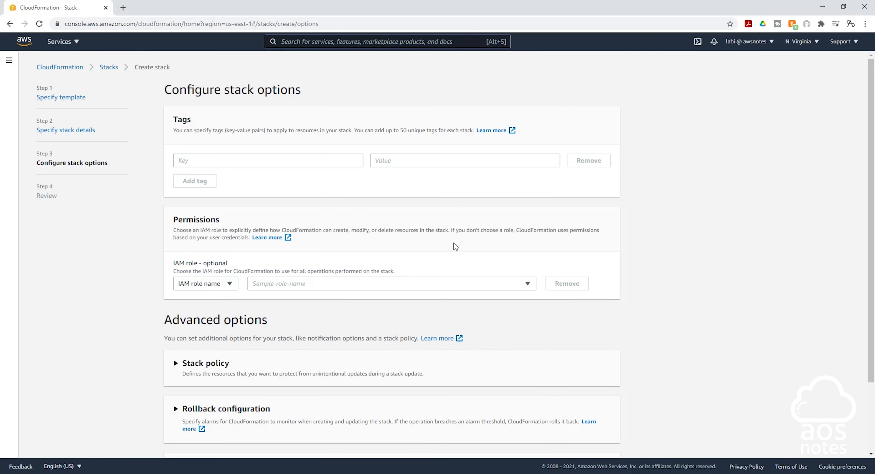
Step: Keep the default stack options and create the VPC-A stack from the review page
scroll(472, 194, down, 3)
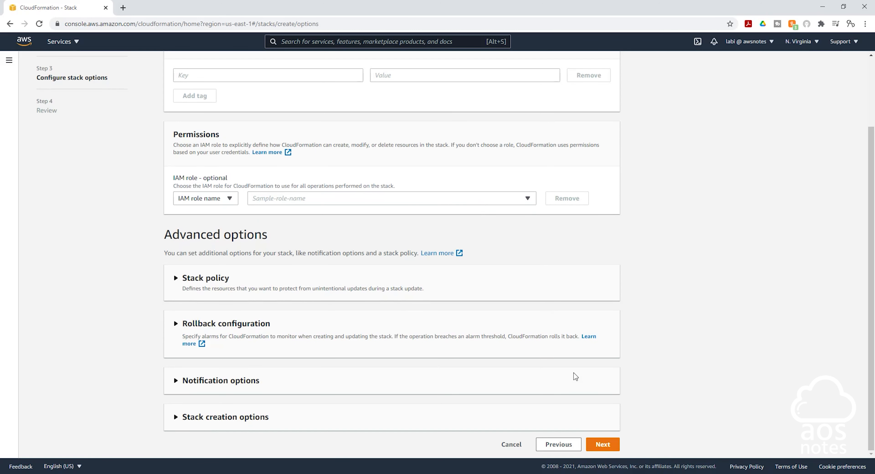
click(601, 444)
scroll(447, 191, down, 20)
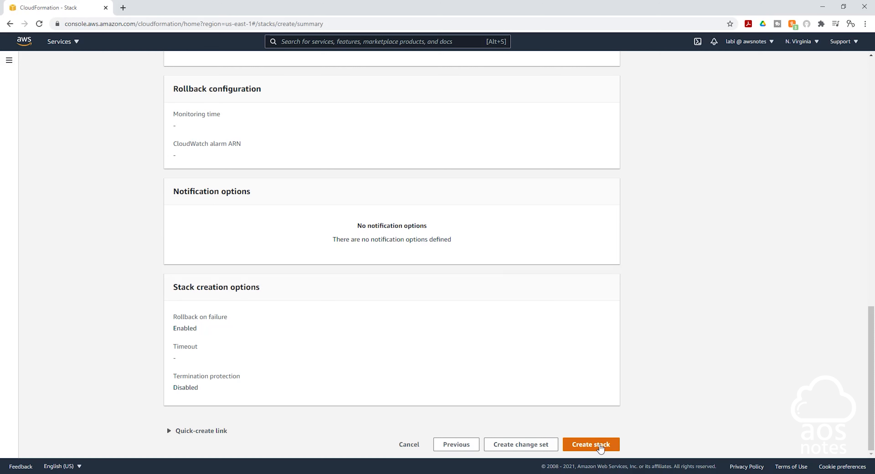
click(592, 445)
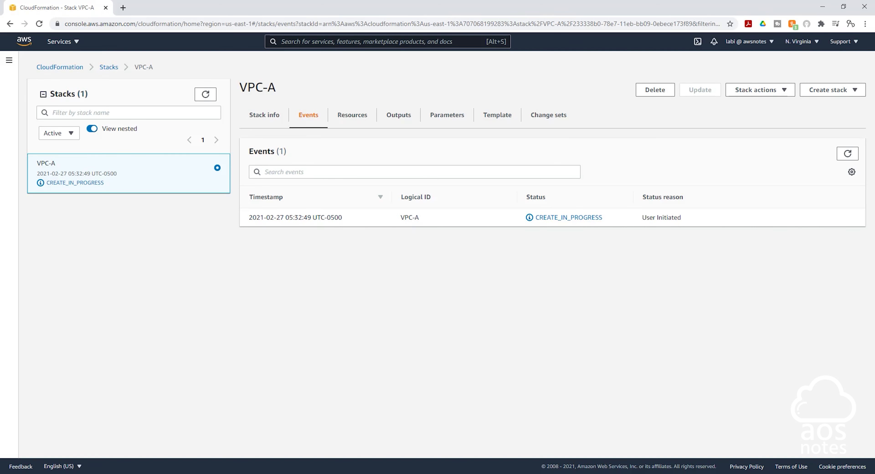
Step: Start another stack with new resources, upload VPC-B.yaml from the vpc-peering folder as its template, and continue to the stack details
click(523, 438)
click(823, 90)
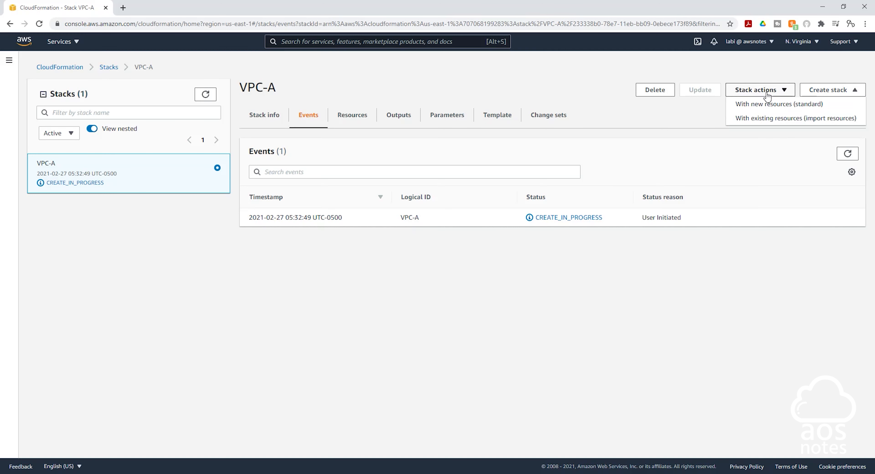
click(756, 104)
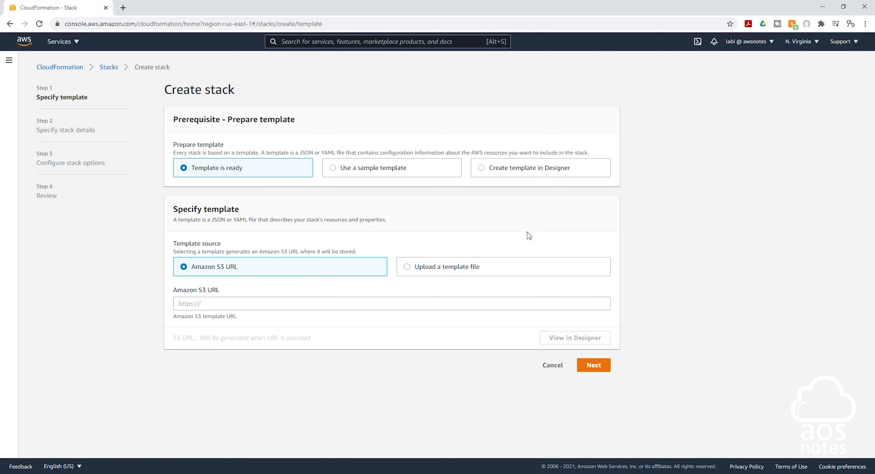
click(407, 268)
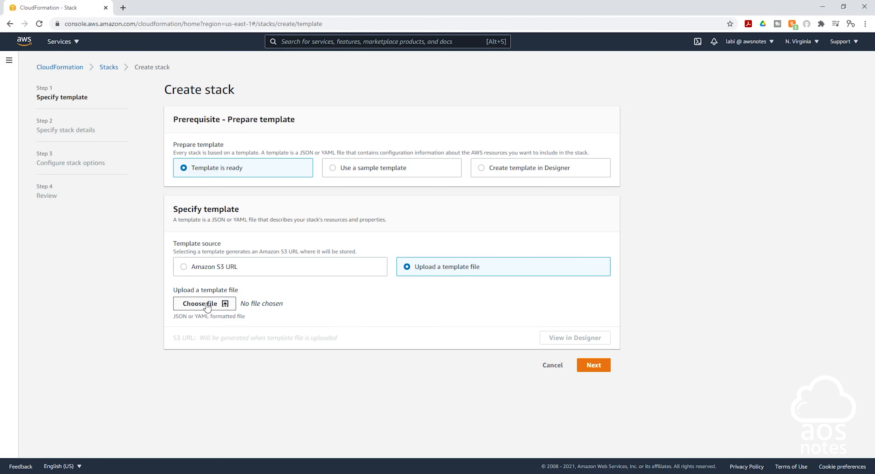
click(205, 302)
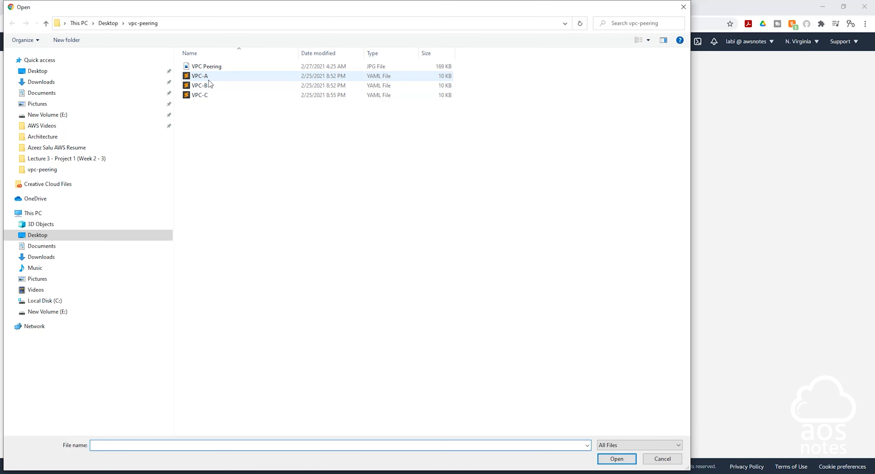
click(205, 86)
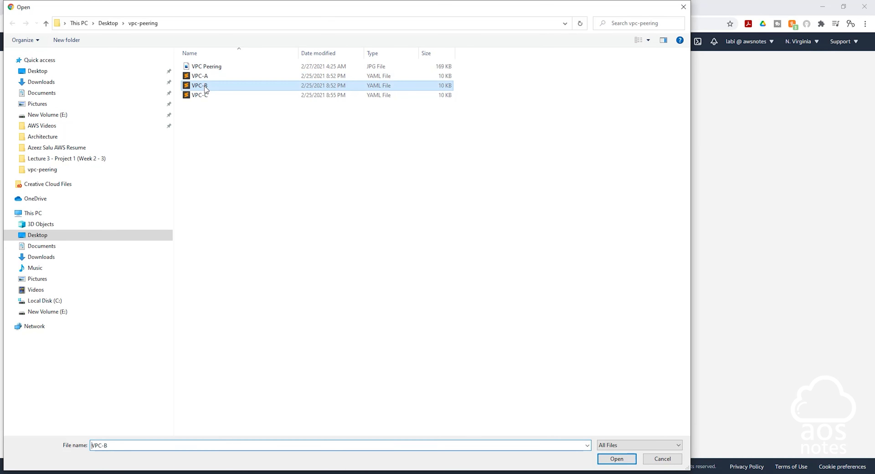
click(615, 458)
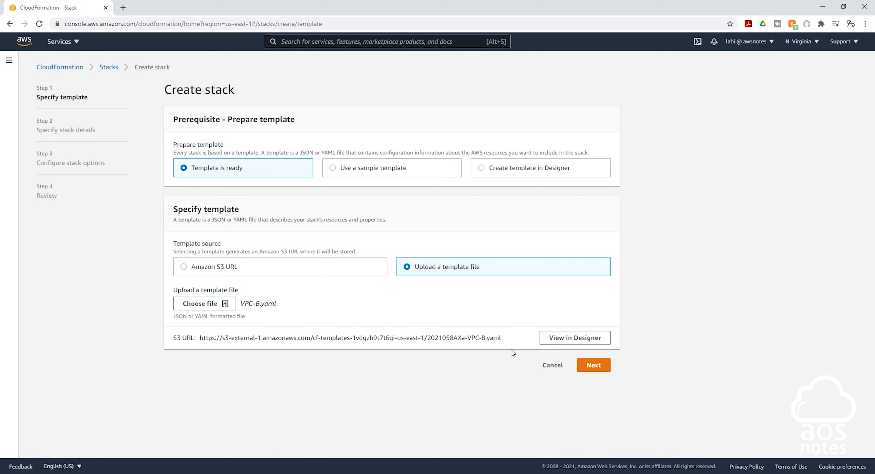
click(594, 366)
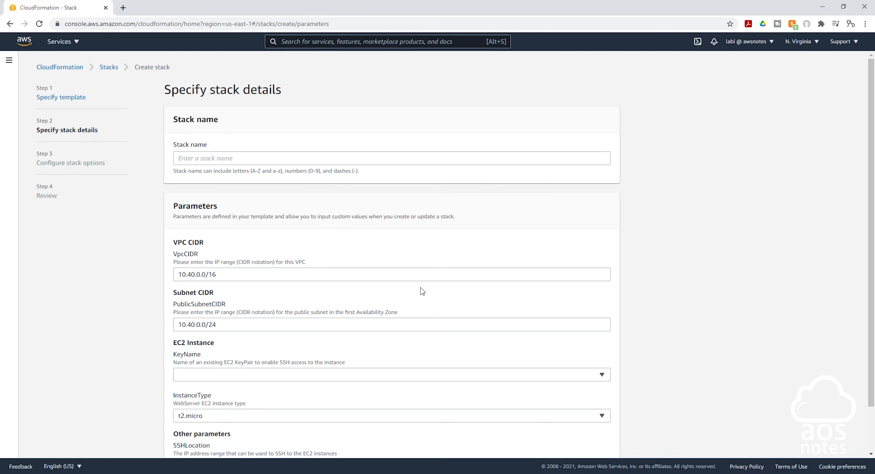
Step: Name the stack VPC-B, choose myec2key as its EC2 key pair, and proceed with the other parameters at their defaults
click(192, 158)
text(VPC-B)
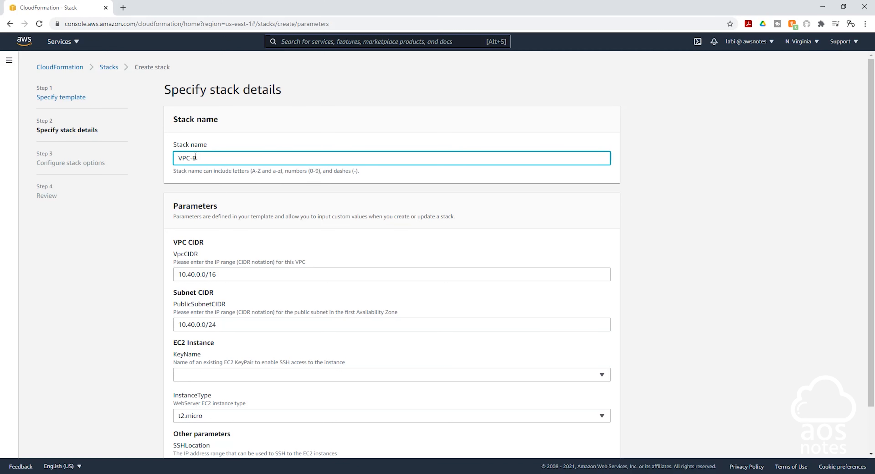
scroll(241, 203, down, 2)
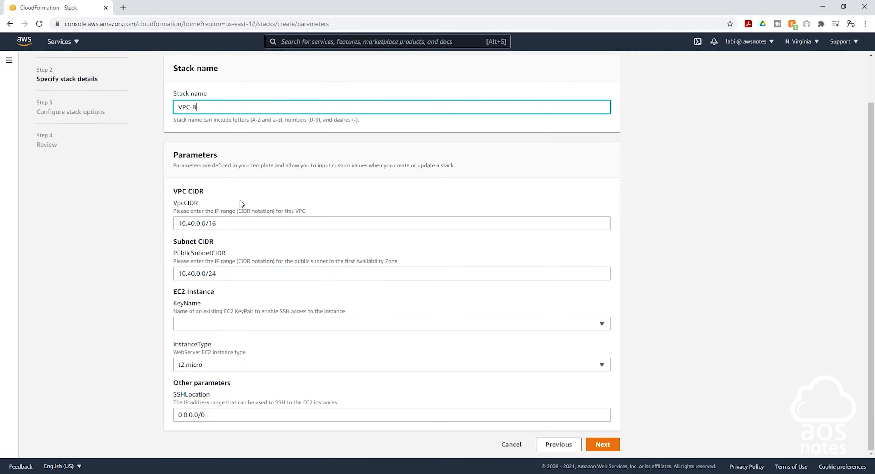
click(228, 323)
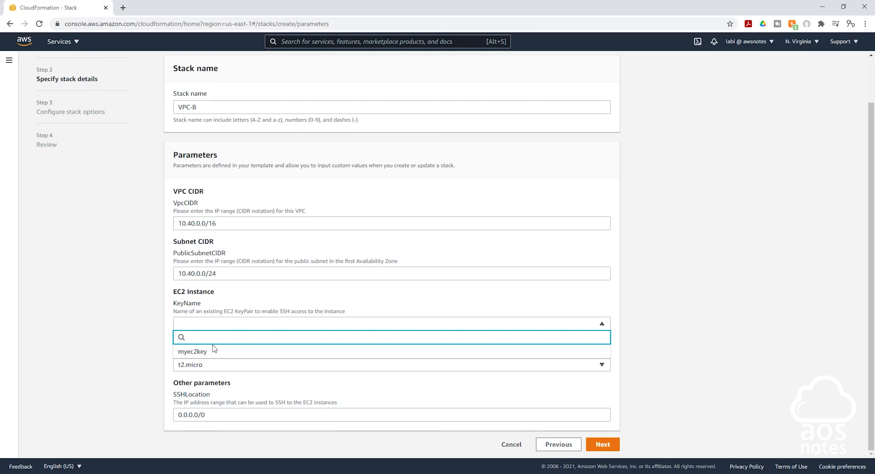
click(197, 351)
click(601, 445)
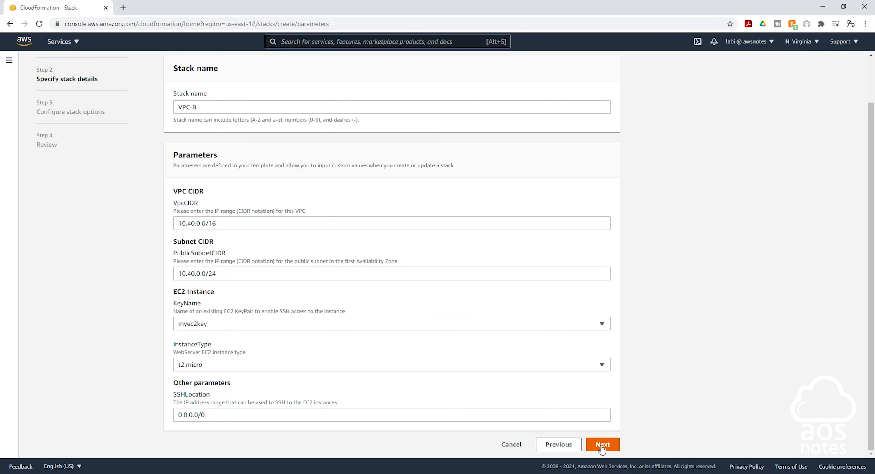
Step: Keep the default stack options and create the VPC-B stack from the review page
scroll(582, 207, down, 3)
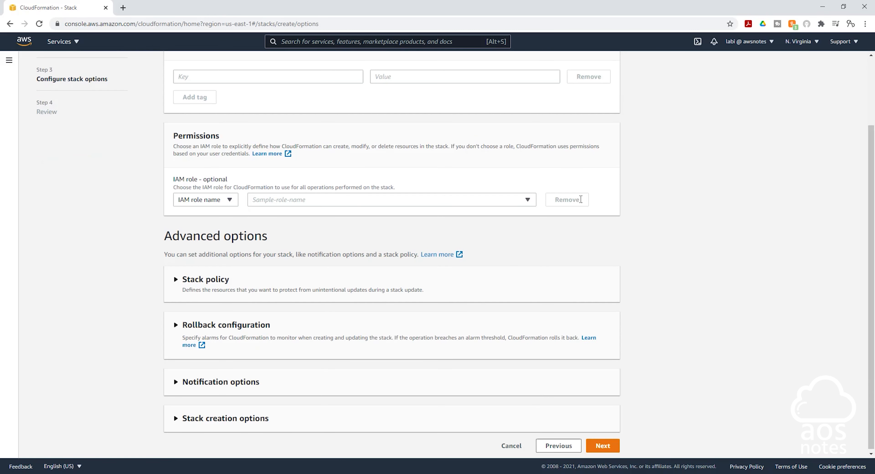
click(602, 445)
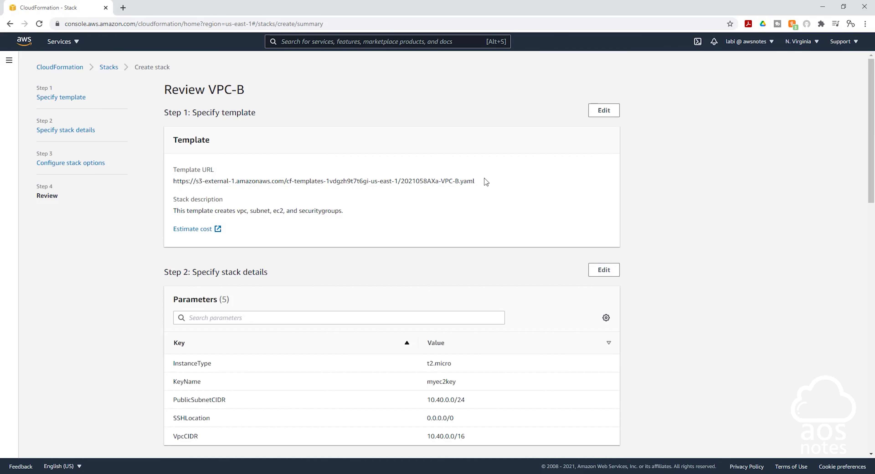
scroll(468, 156, down, 20)
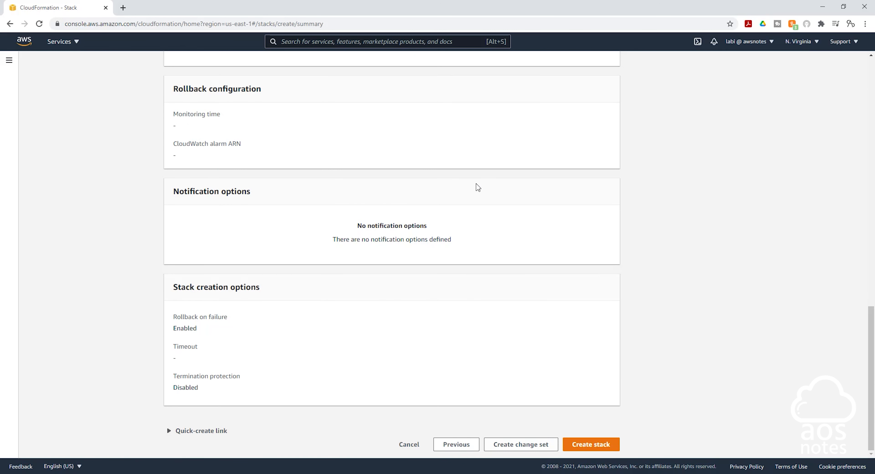
click(604, 444)
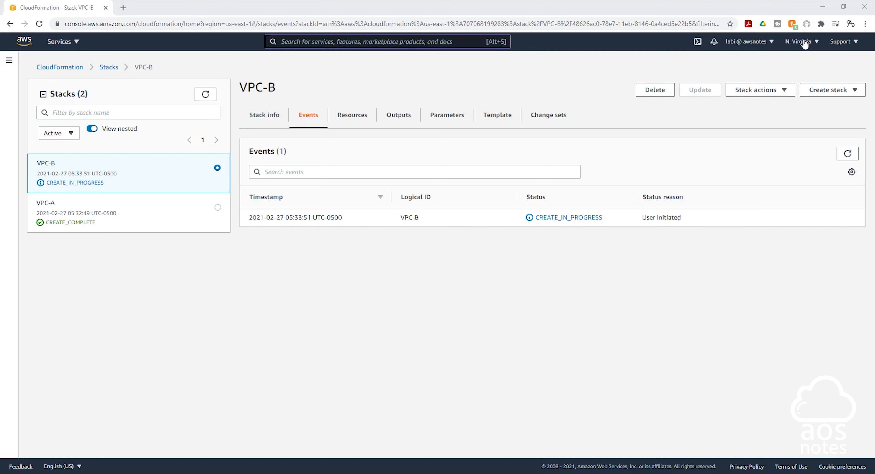
Step: Switch the region to Canada (Central) and start creating a stack there
click(804, 43)
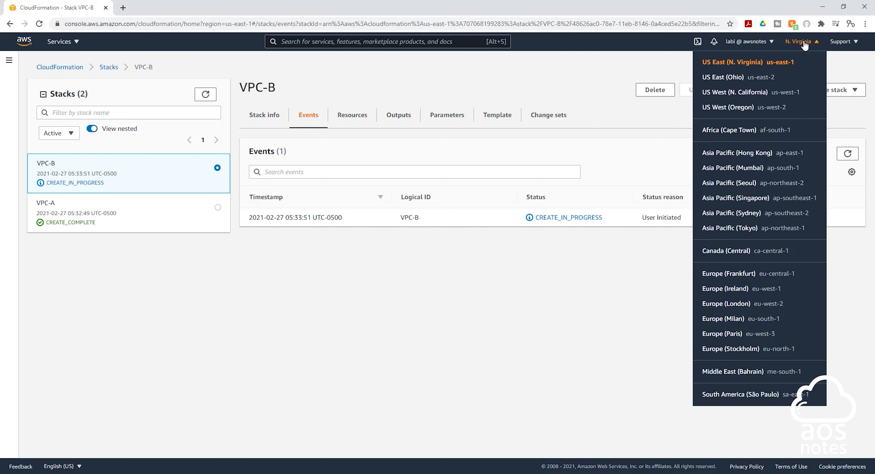
click(733, 253)
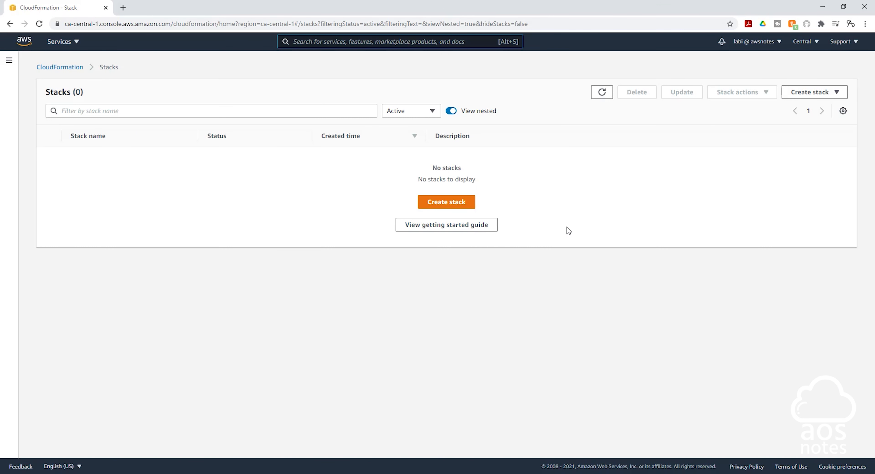
click(460, 203)
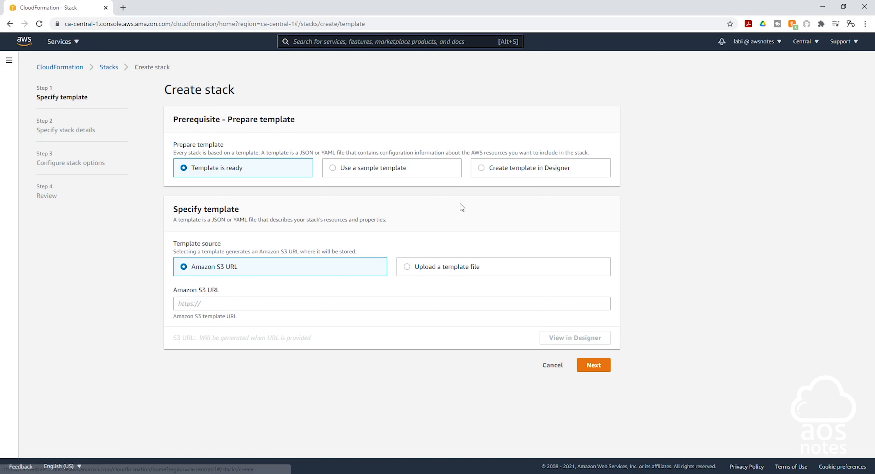
Step: Upload VPC-C.yaml from the vpc-peering folder as the stack's template file and continue to the stack details
click(407, 267)
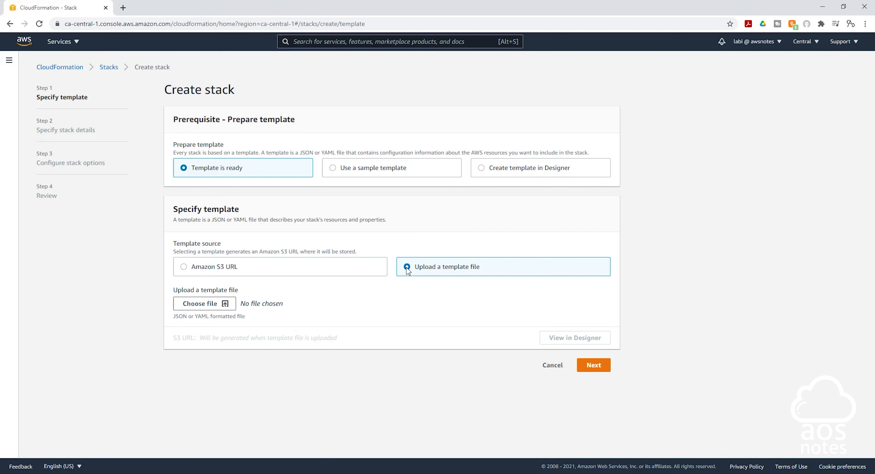
click(202, 302)
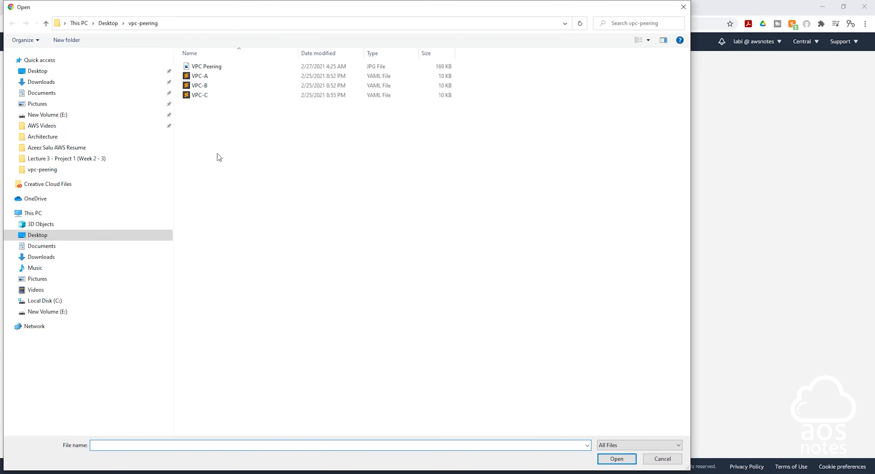
click(203, 97)
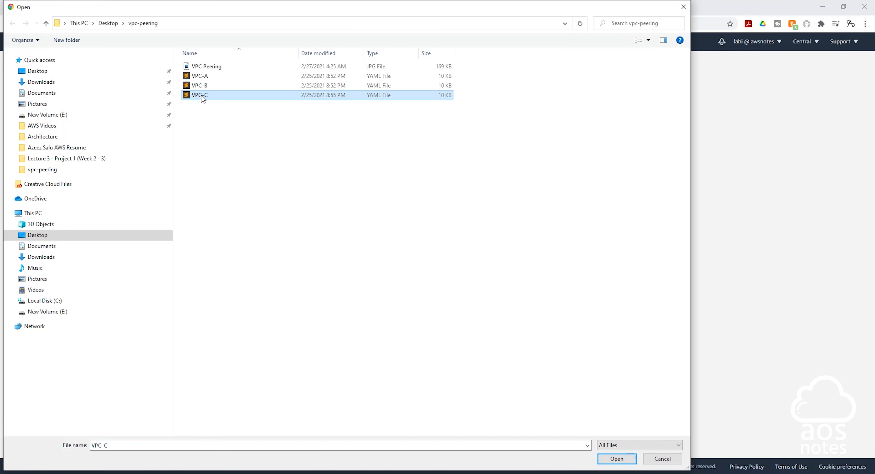
click(604, 459)
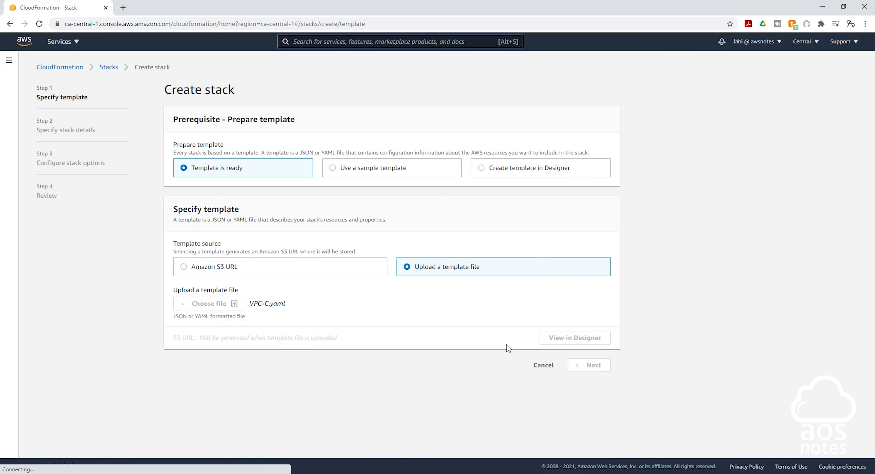
click(595, 365)
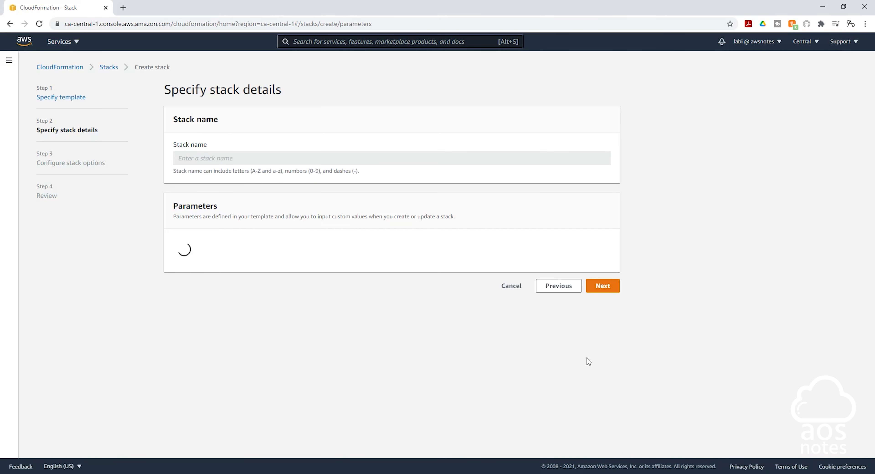
Step: Name the stack VPC-C, choose keypair as its EC2 key pair, and proceed with the other parameters at their defaults
click(188, 157)
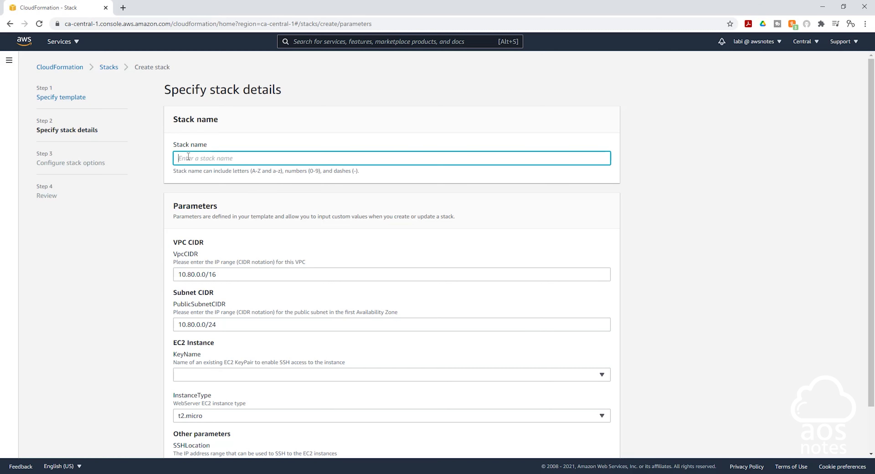
text(VPC-C)
scroll(277, 170, down, 2)
click(234, 327)
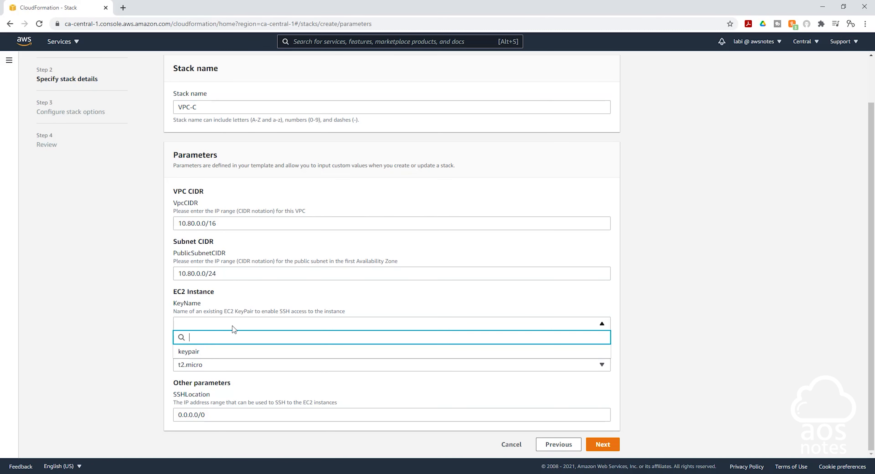
click(234, 353)
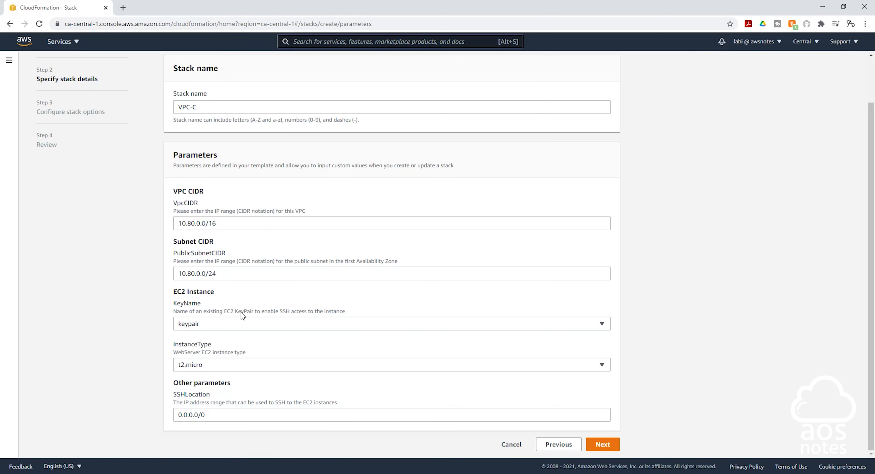
click(602, 444)
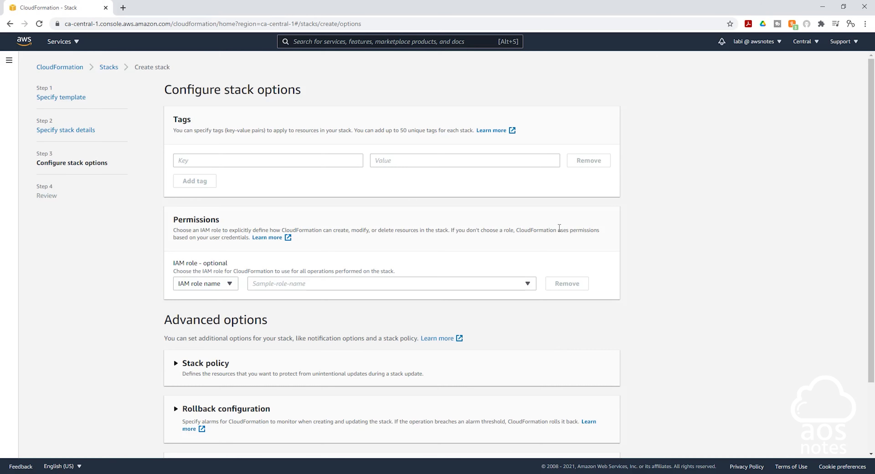
Step: Accept the default stack options and create the VPC-C stack from the review page
click(610, 444)
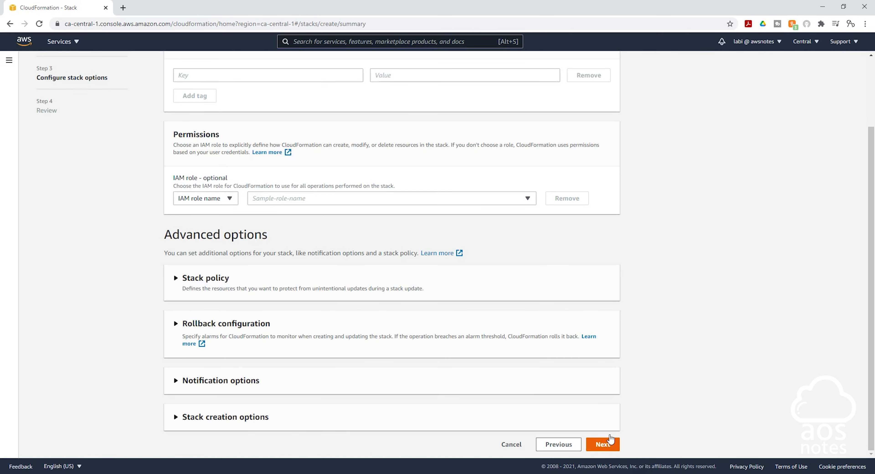
scroll(515, 232, down, 15)
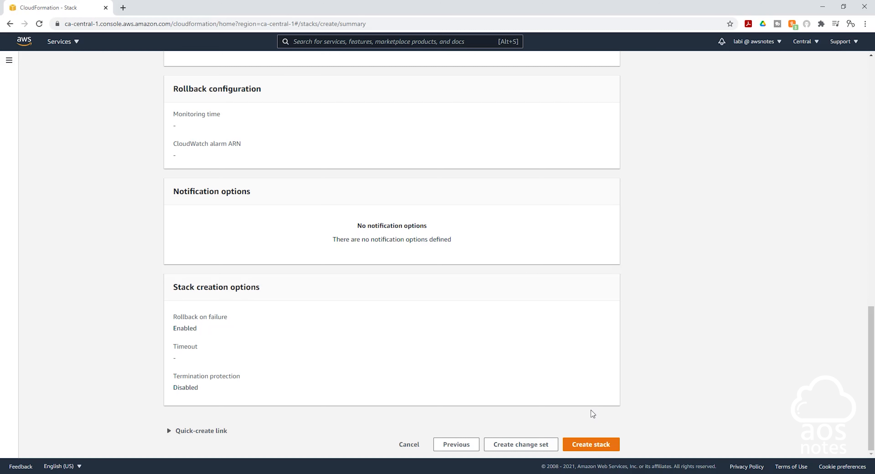
click(598, 443)
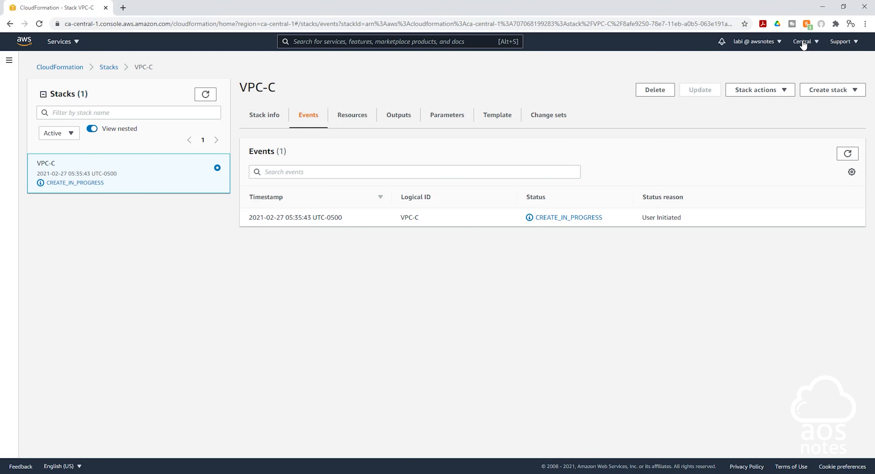
Step: Switch the region back to US East (N. Virginia) and open the Your VPCs list of the VPC console in a new browser tab
click(802, 43)
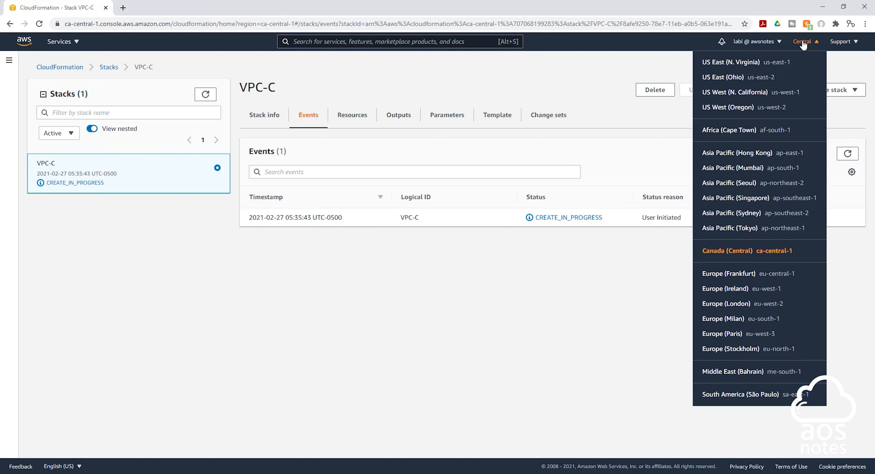
click(756, 64)
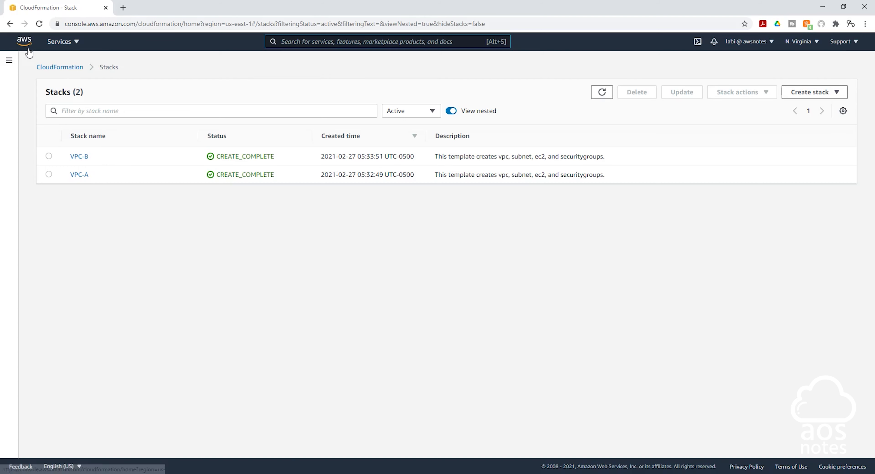
right_click(24, 39)
click(51, 48)
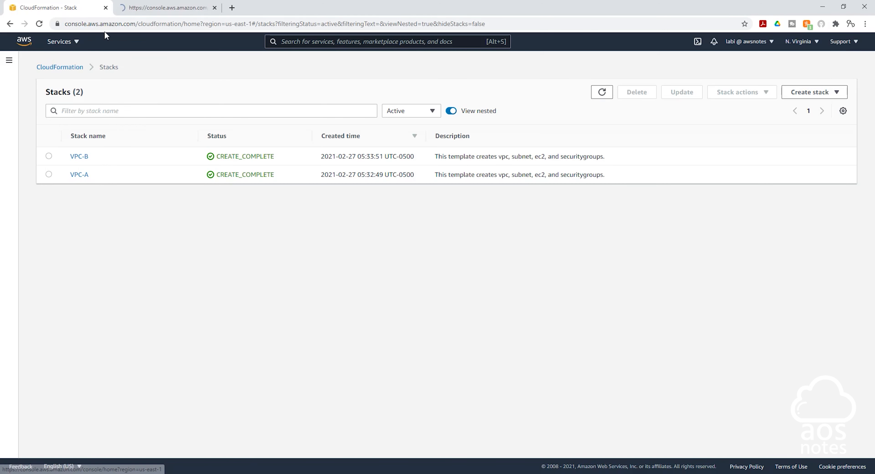
click(168, 8)
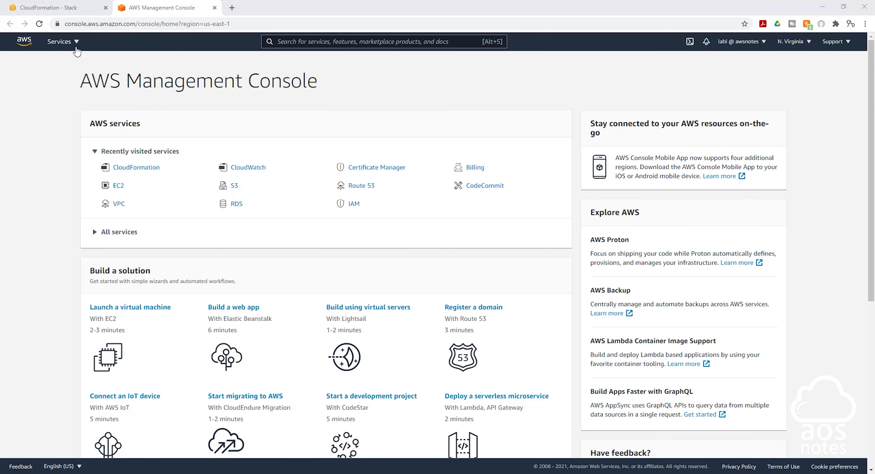
click(70, 42)
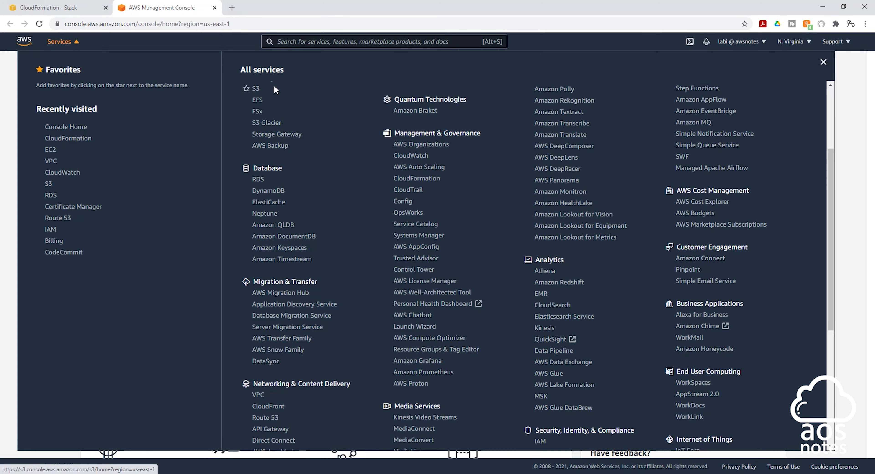
scroll(302, 134, down, 5)
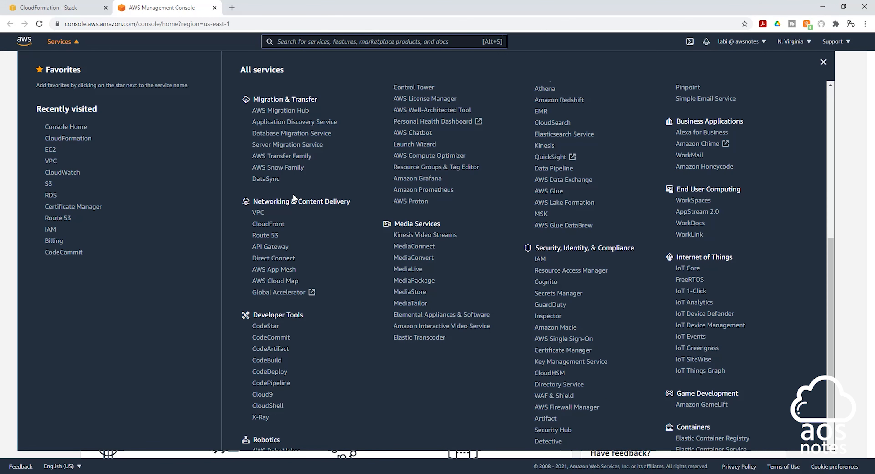
click(259, 213)
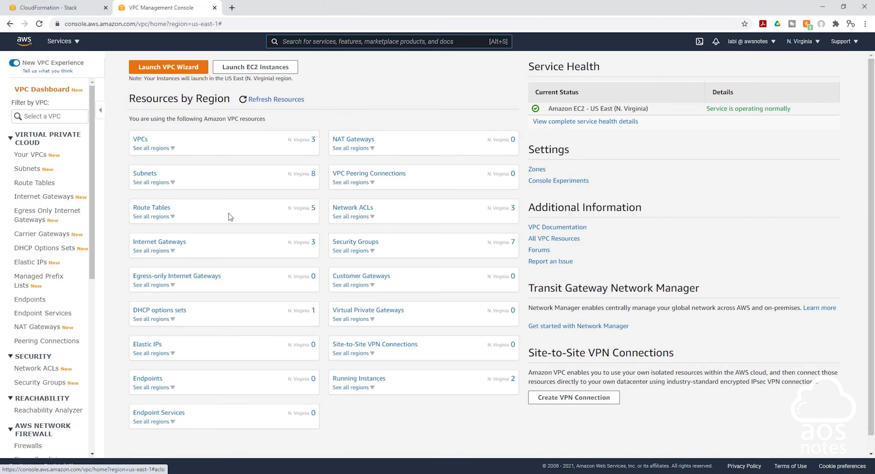
click(31, 156)
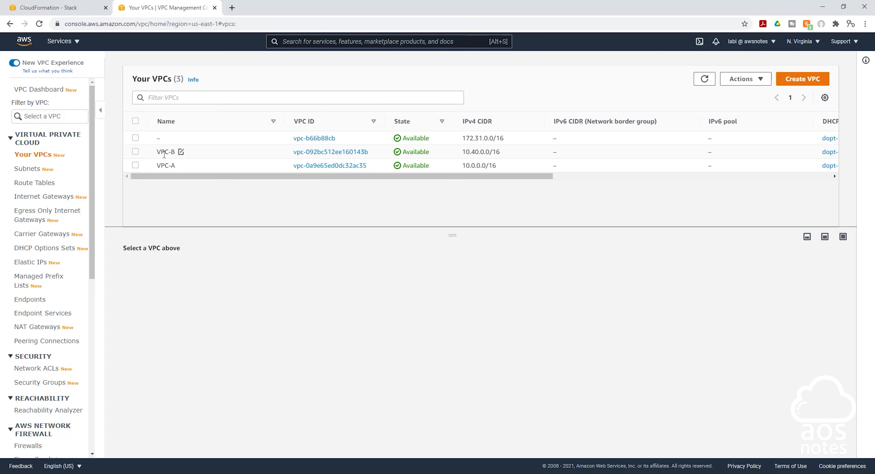
Step: Open the EC2 console in another new browser tab and list the running instances in N. Virginia
right_click(21, 41)
click(39, 48)
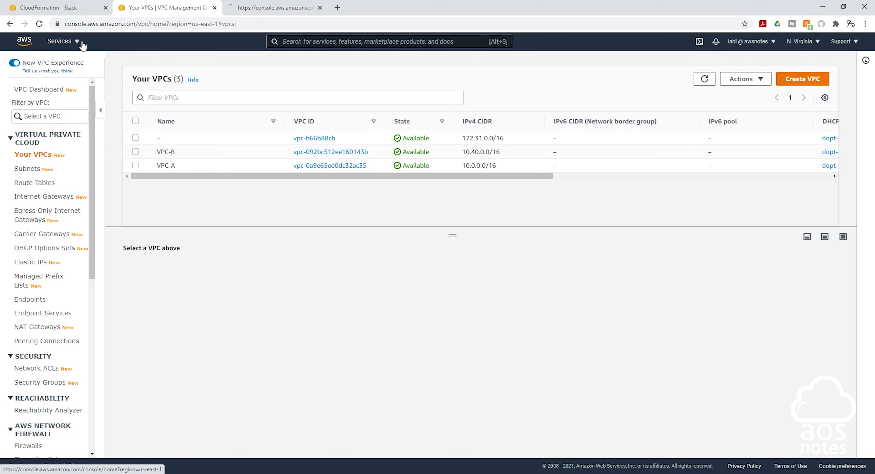
click(271, 8)
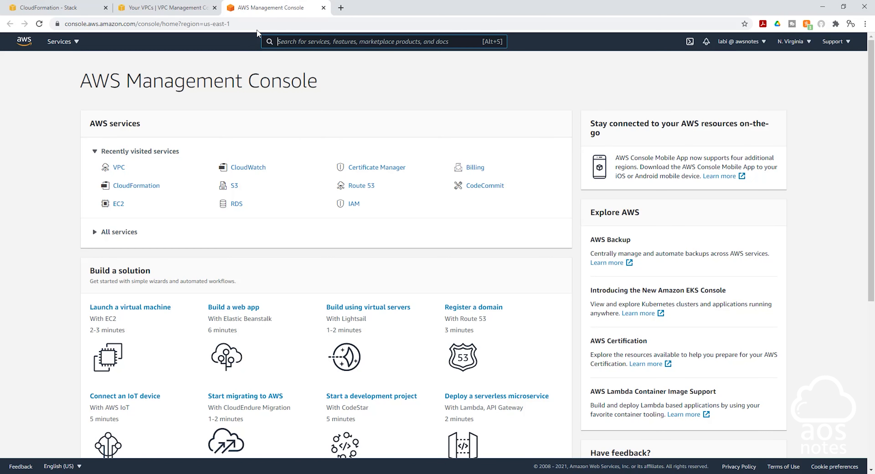
click(78, 44)
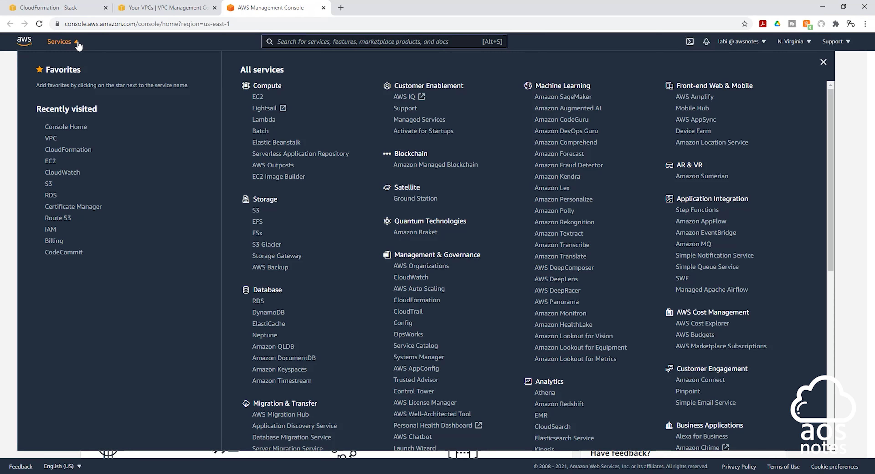
click(262, 99)
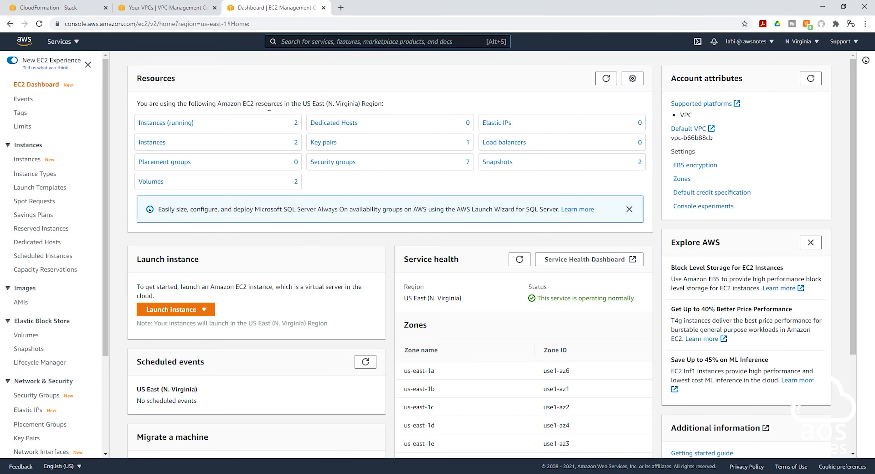
click(149, 124)
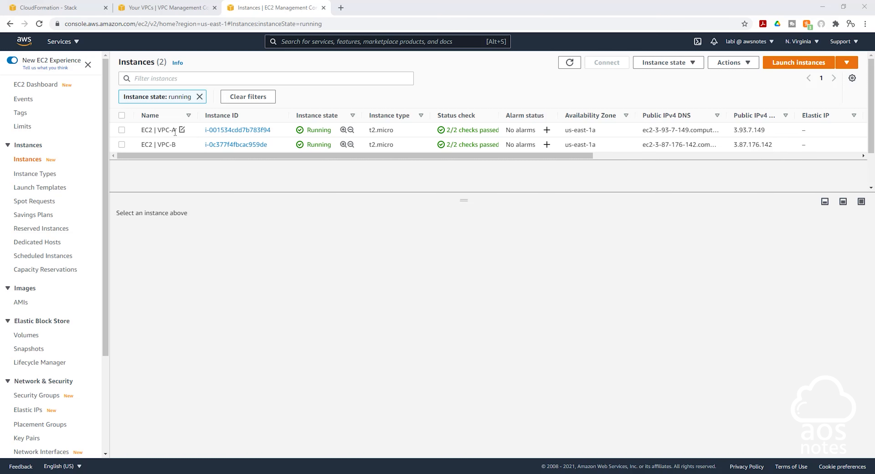
Step: Examine the security group rules of the EC2 | VPC-A instance and compare the inbound ICMP sources with the VPC Peering diagram
click(123, 131)
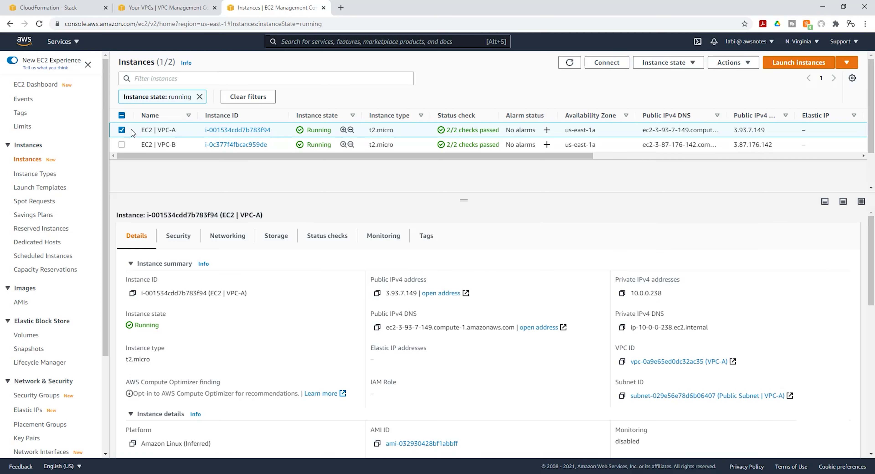
click(177, 240)
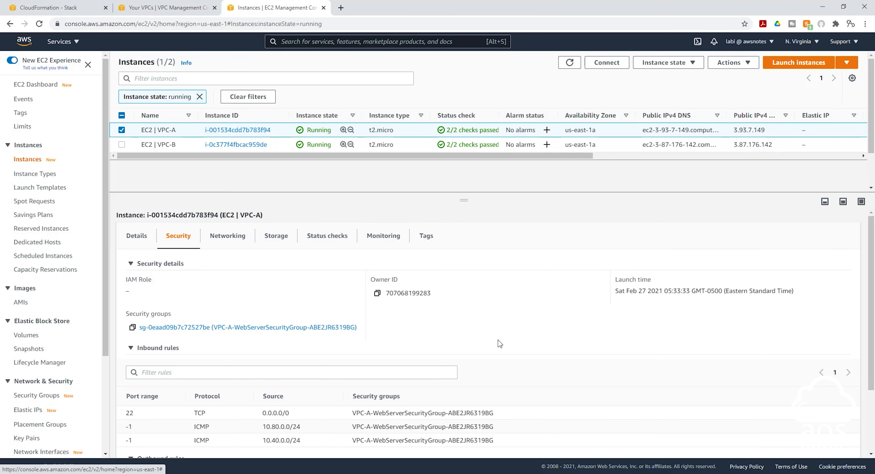
scroll(513, 335, down, 3)
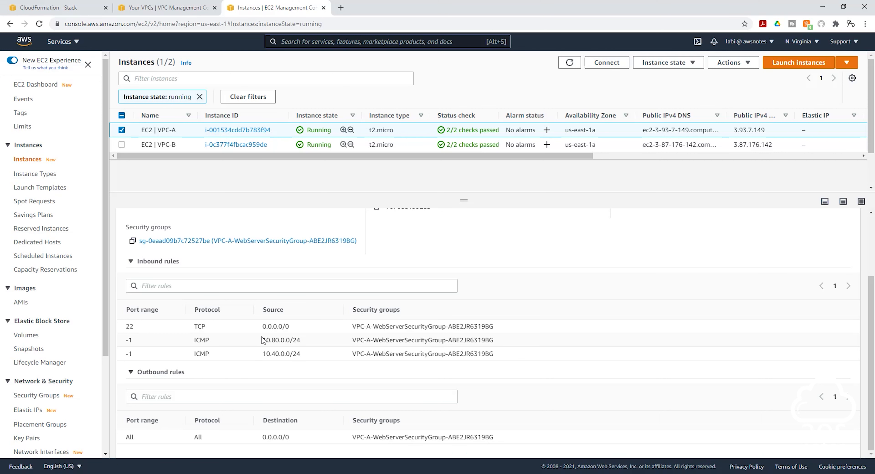
drag(262, 339, 299, 355)
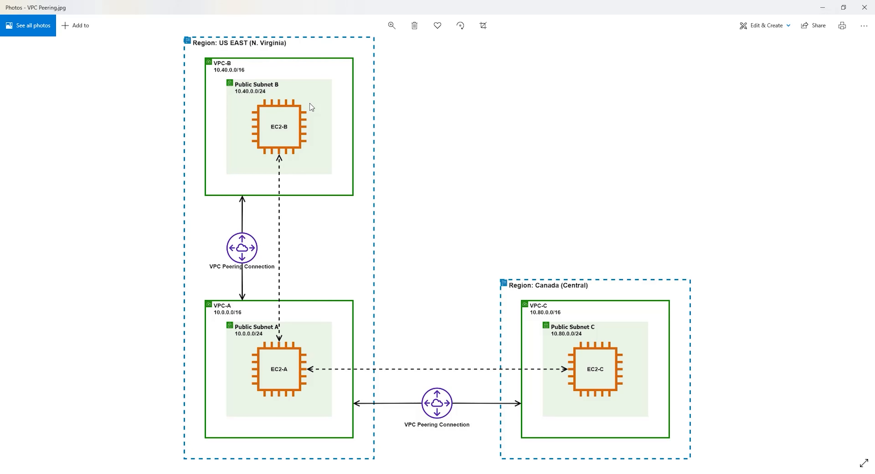
click(820, 10)
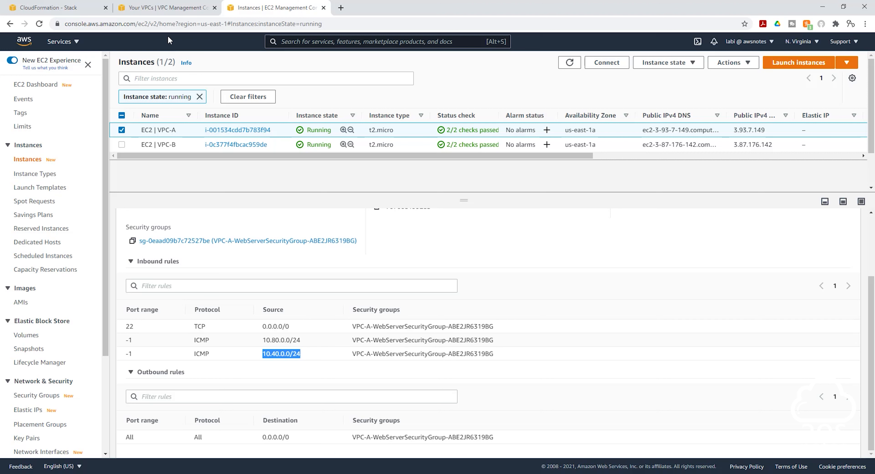
Step: Start a new VPC peering connection named VPC-A_VPC-B with VPC-A as the requester
click(174, 7)
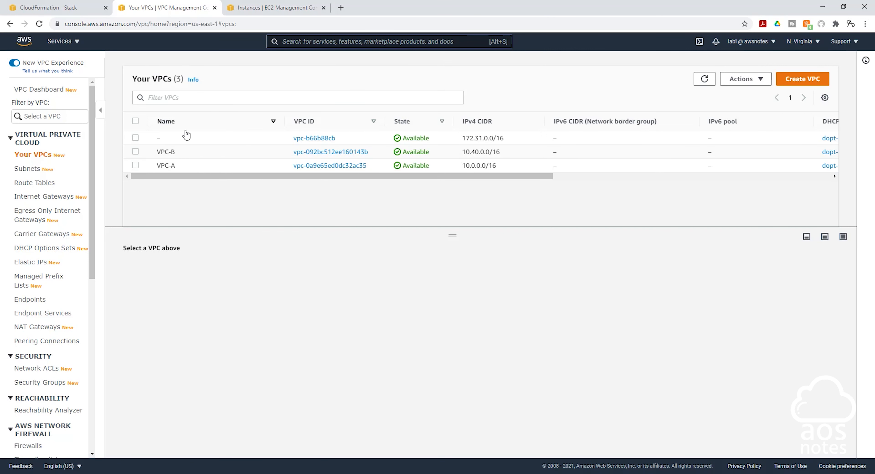
click(34, 341)
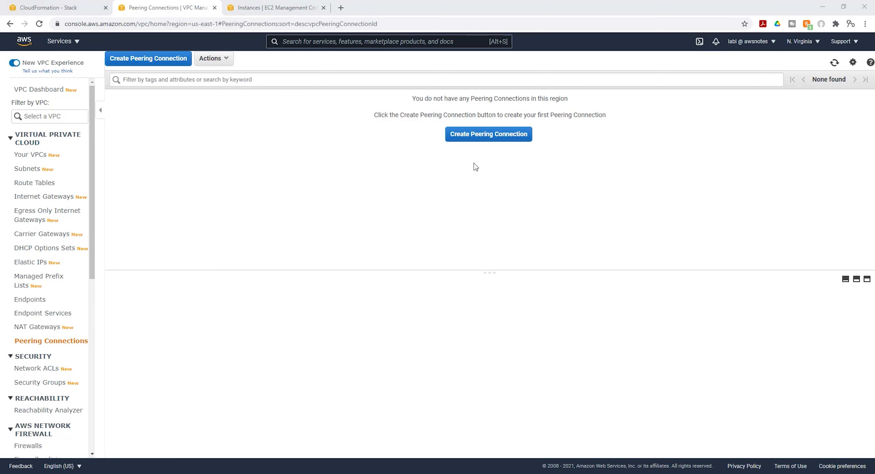
click(496, 135)
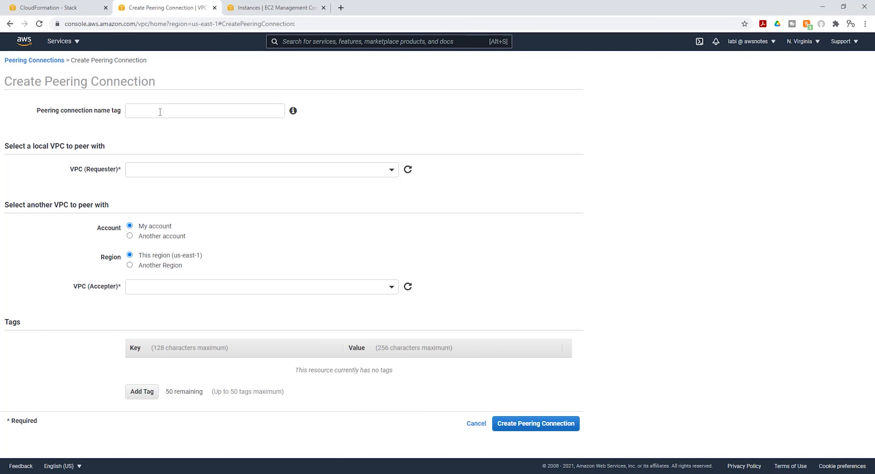
click(159, 112)
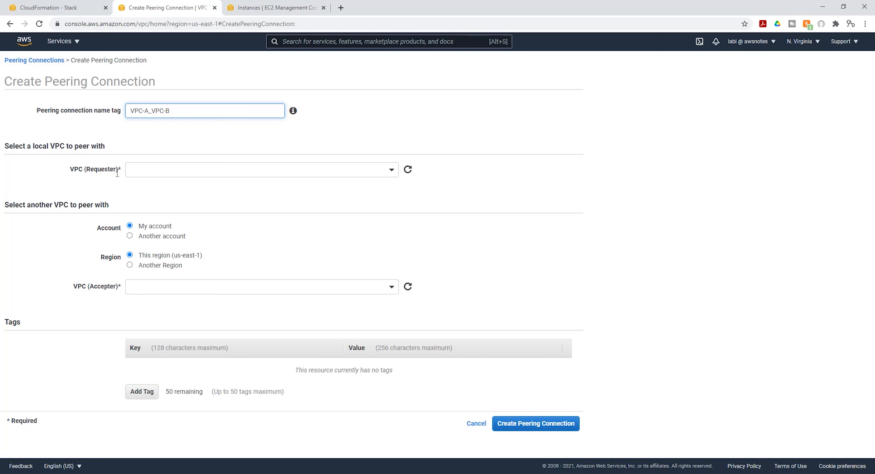
click(202, 170)
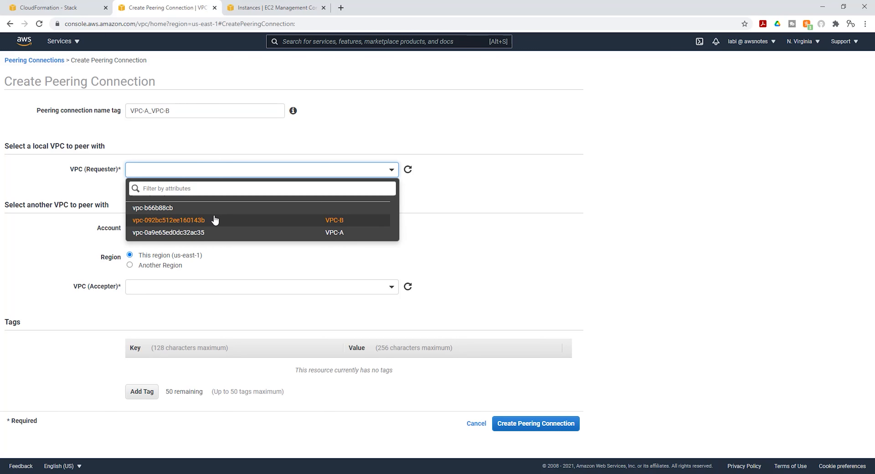
click(221, 234)
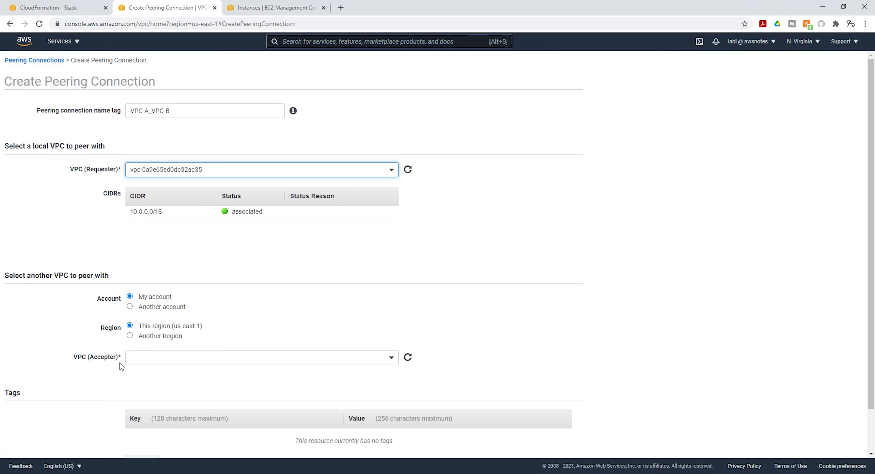
Step: Choose VPC-B in the same account and region as the accepter and create the peering connection
click(306, 355)
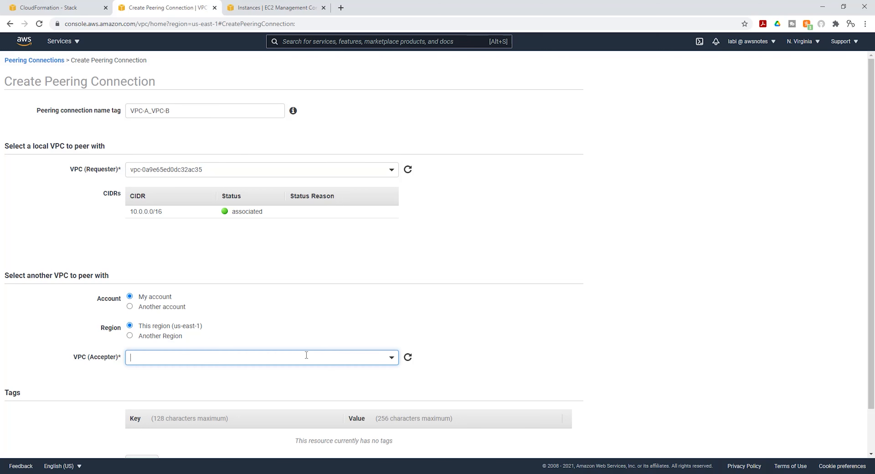
click(263, 411)
scroll(386, 255, down, 3)
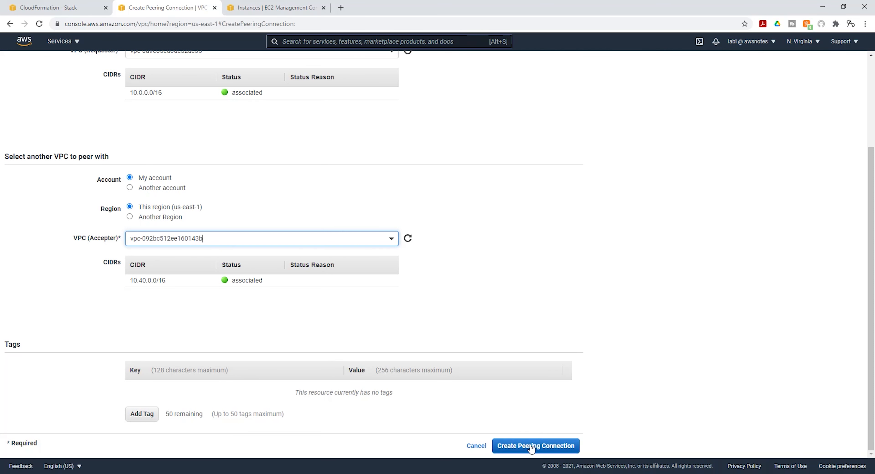
click(530, 447)
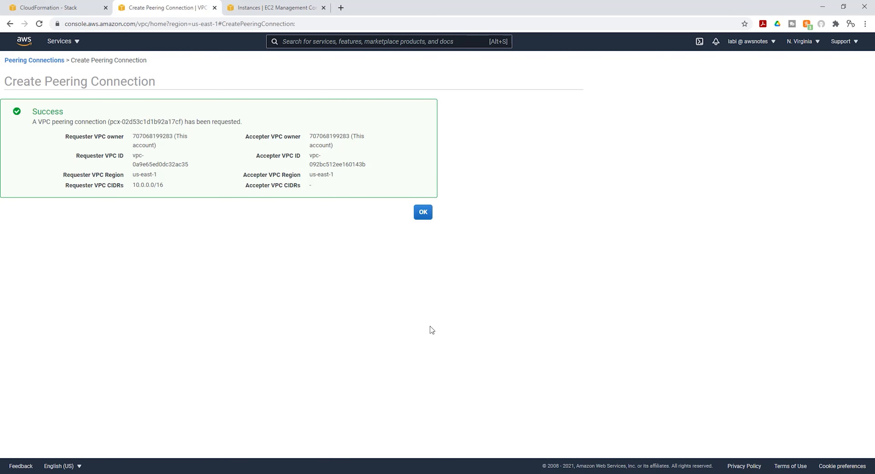
click(425, 217)
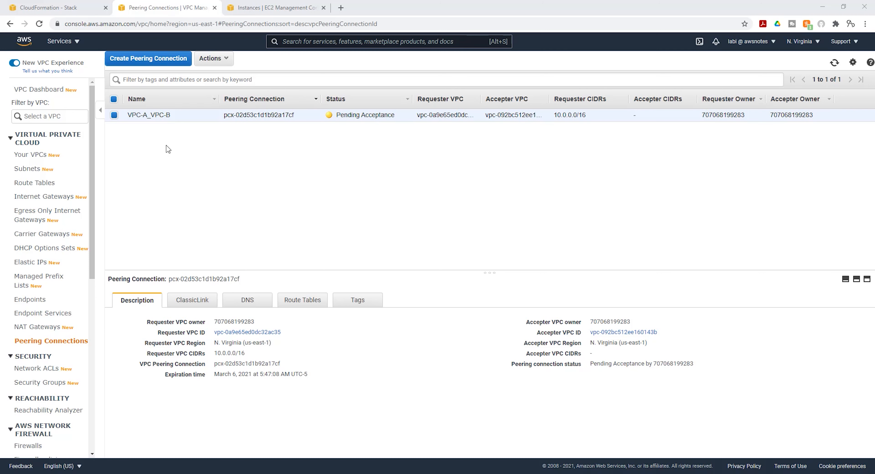
Step: Accept the pending VPC-A_VPC-B peering connection request and close the confirmation
click(215, 60)
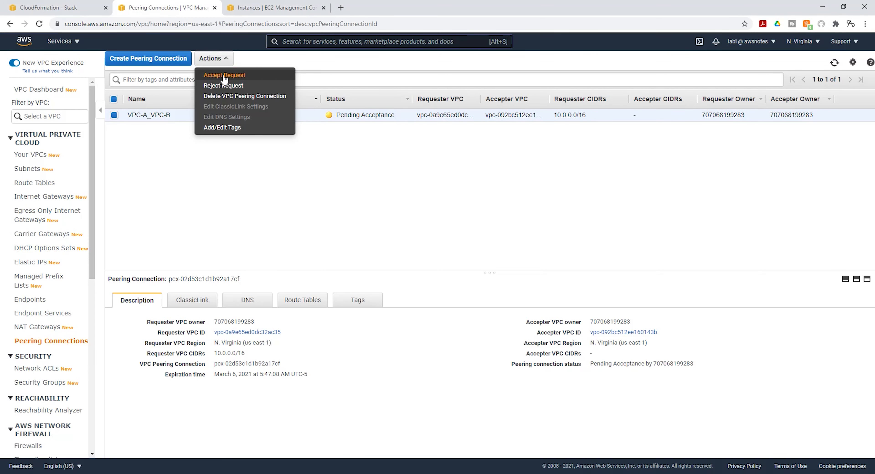
click(224, 75)
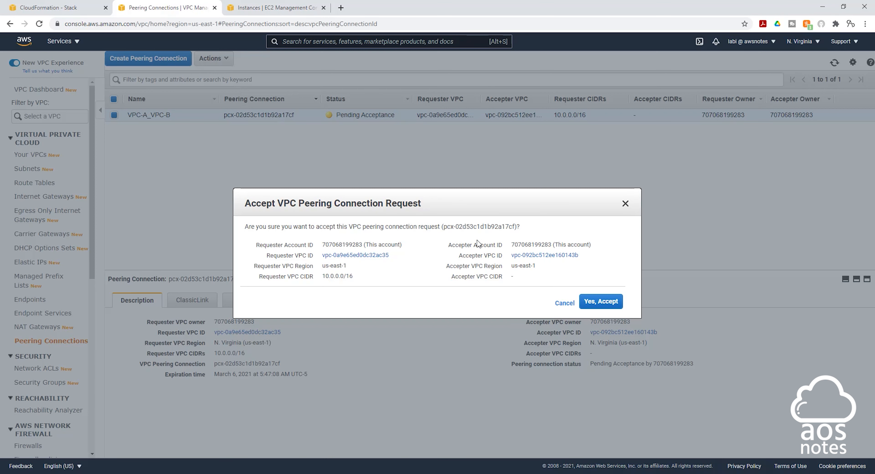
click(606, 302)
click(602, 293)
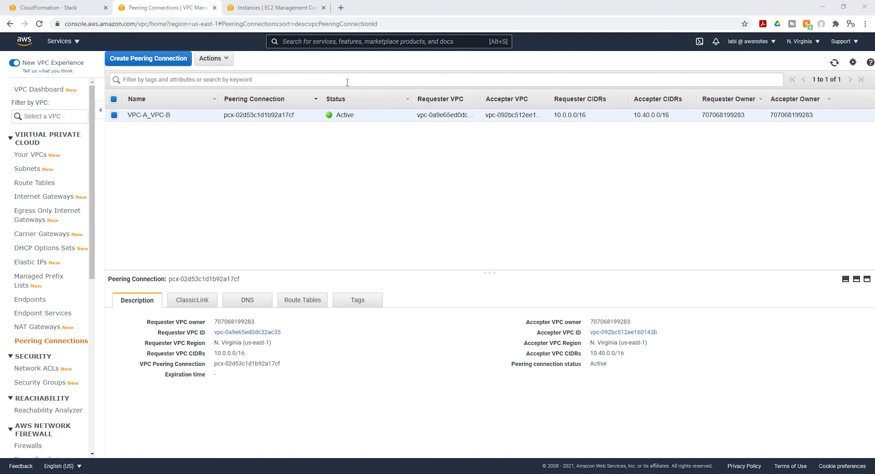
Step: Open the routes of Route Table | VPC-A for editing and add an empty route entry
click(41, 180)
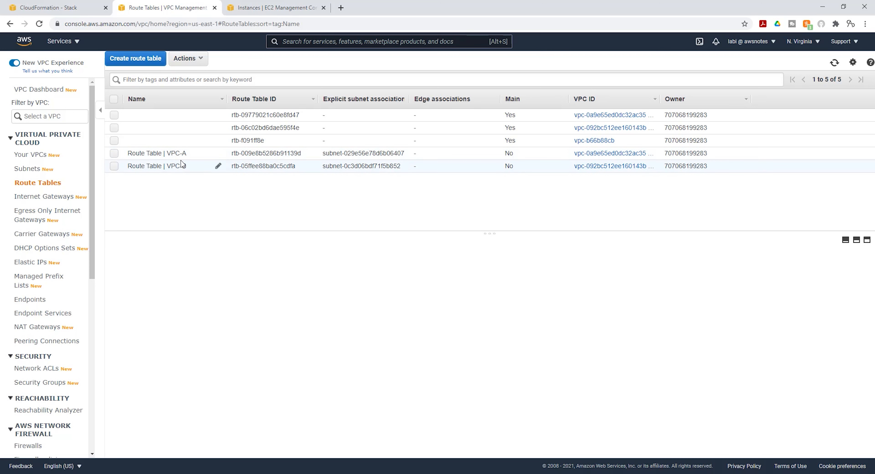
click(114, 153)
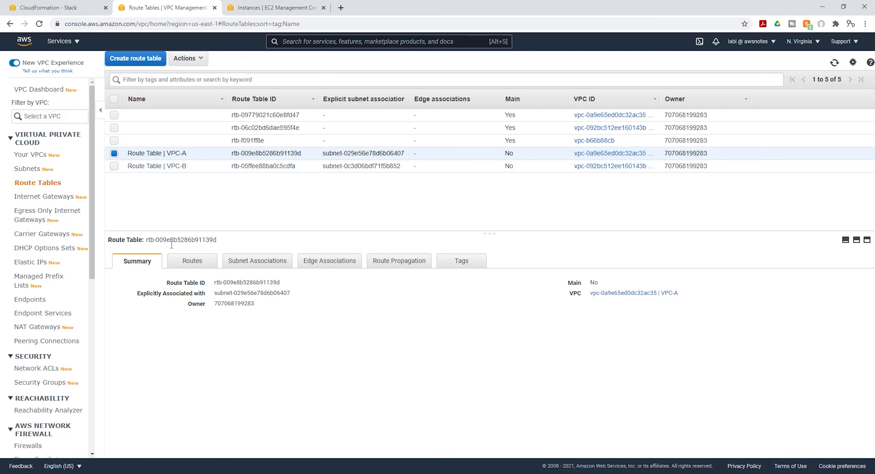
click(193, 261)
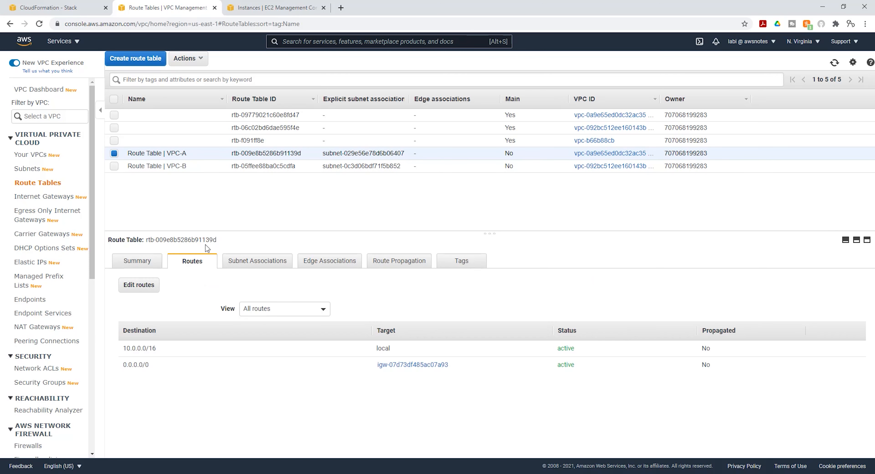
click(138, 285)
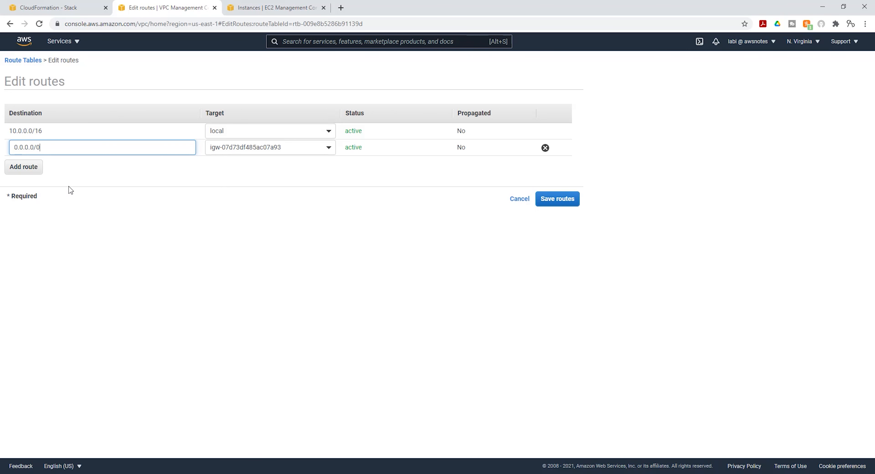
click(24, 169)
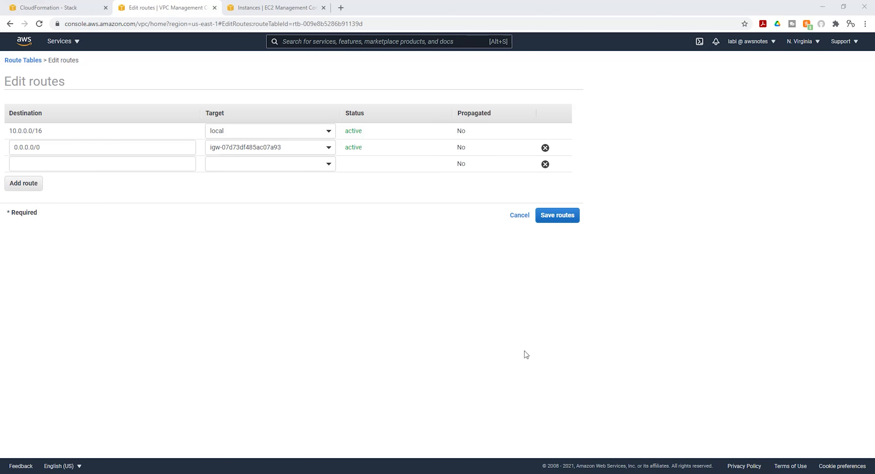
Step: Check Public Subnet B's CIDR in the VPC Peering diagram and set the new route's destination to 10.40.0.0/24
mouse_move(523, 473)
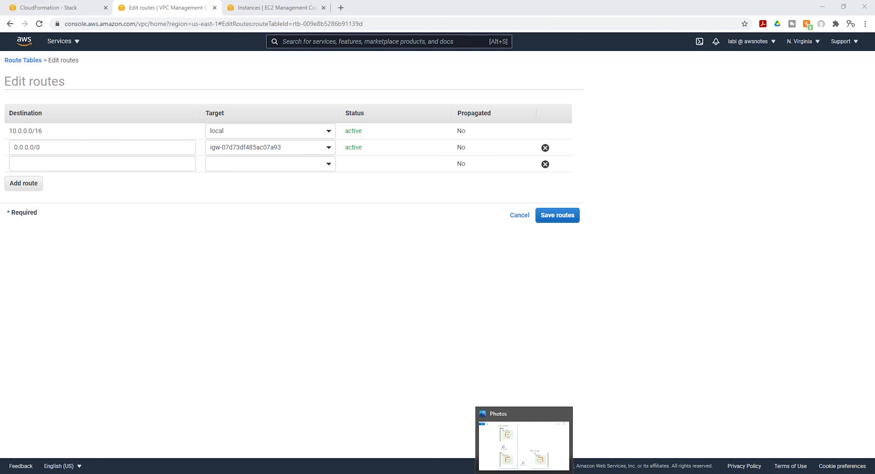
click(501, 455)
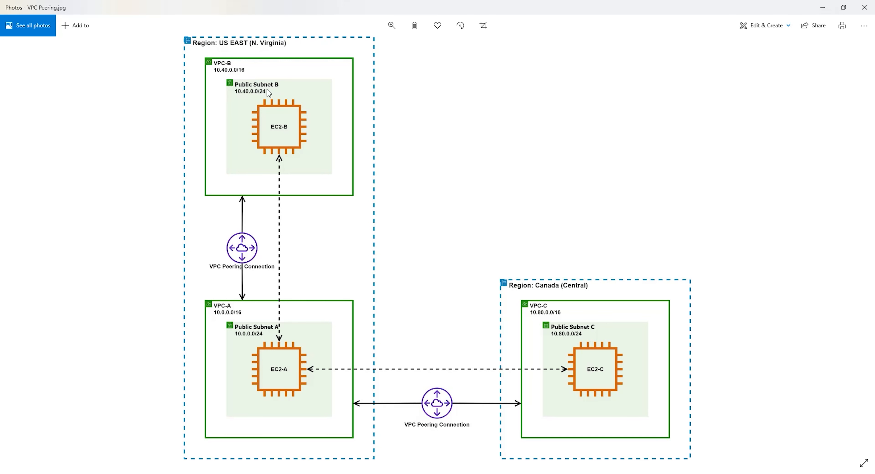
click(820, 8)
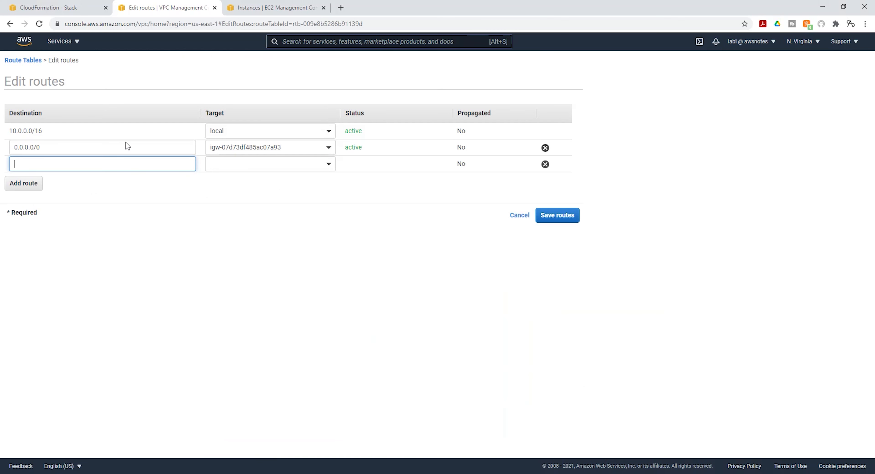
click(38, 162)
text(10.)
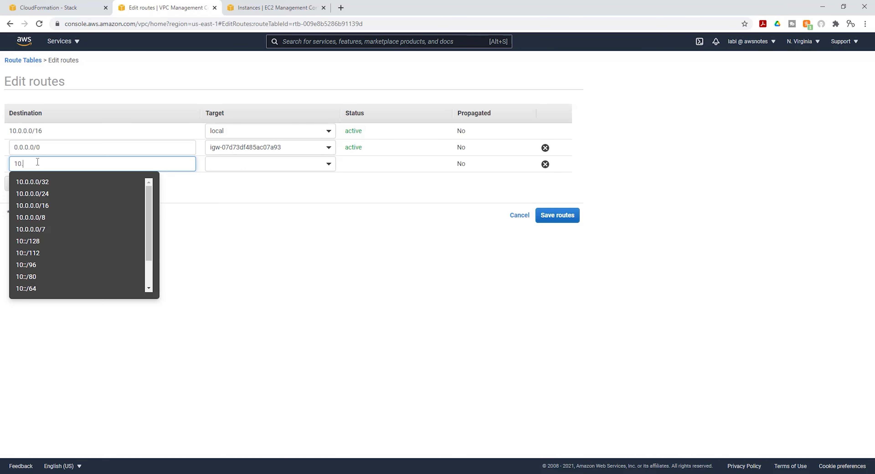
text(40.0)
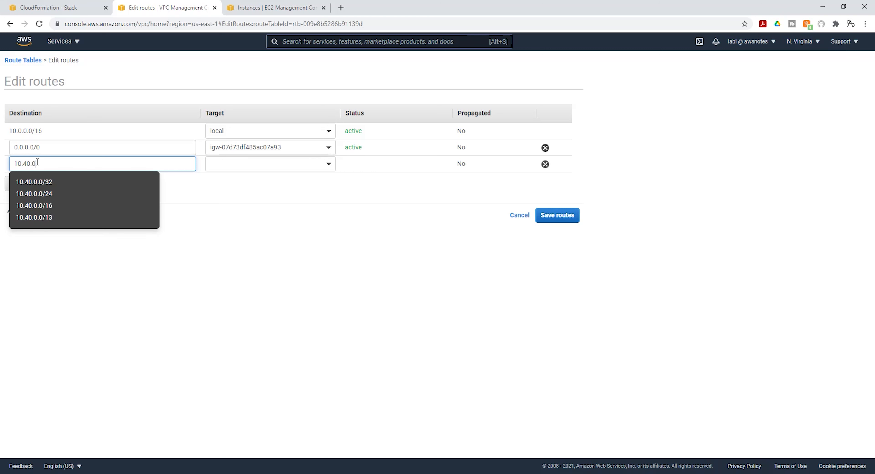
text(.0/24)
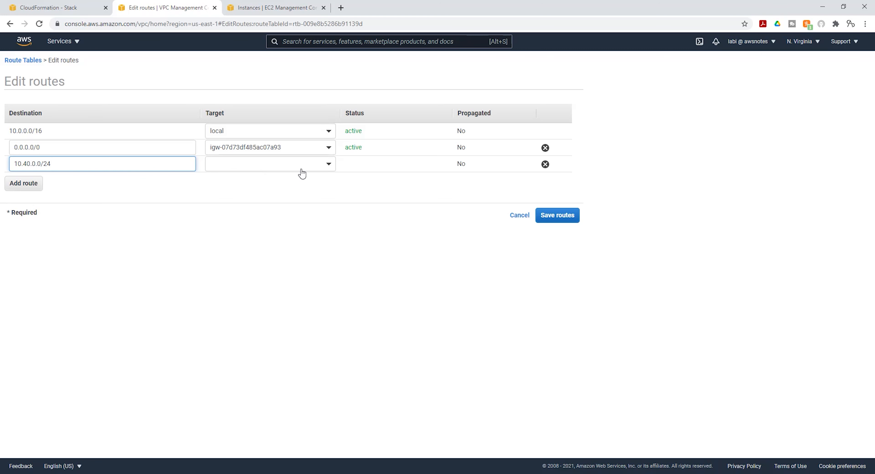
Step: Target the 10.40.0.0/24 route at the VPC-A_VPC-B peering connection, save the routes and close the confirmation
click(327, 165)
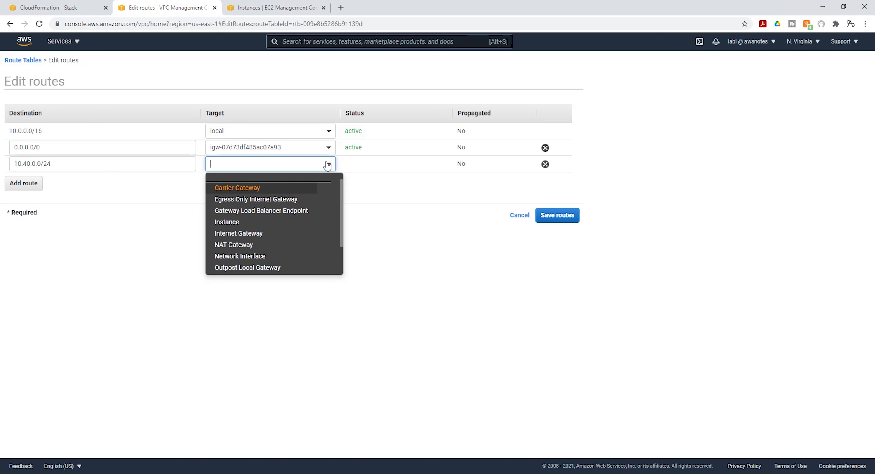
scroll(292, 211, down, 3)
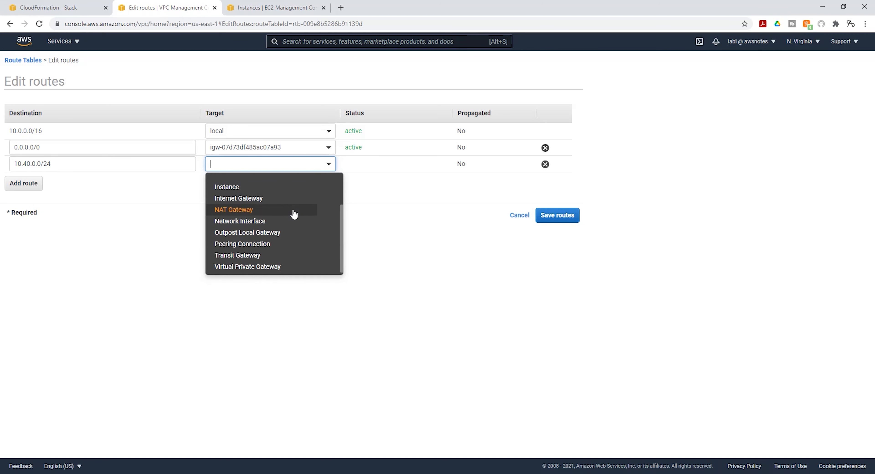
click(234, 243)
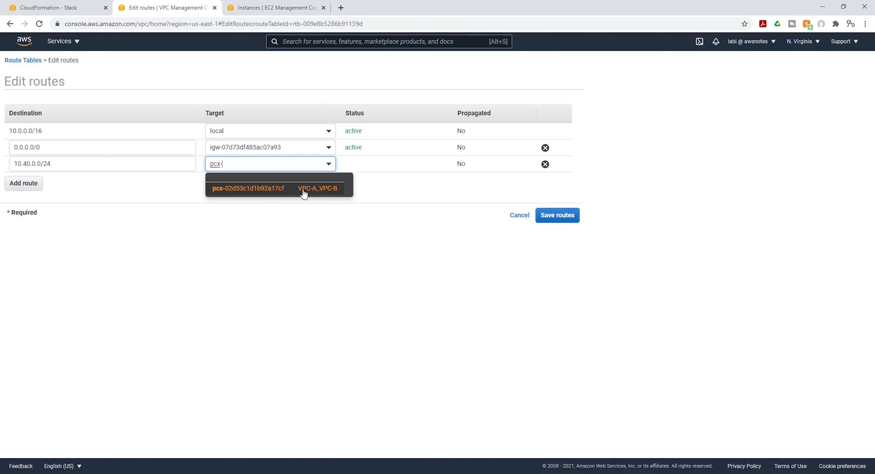
click(329, 192)
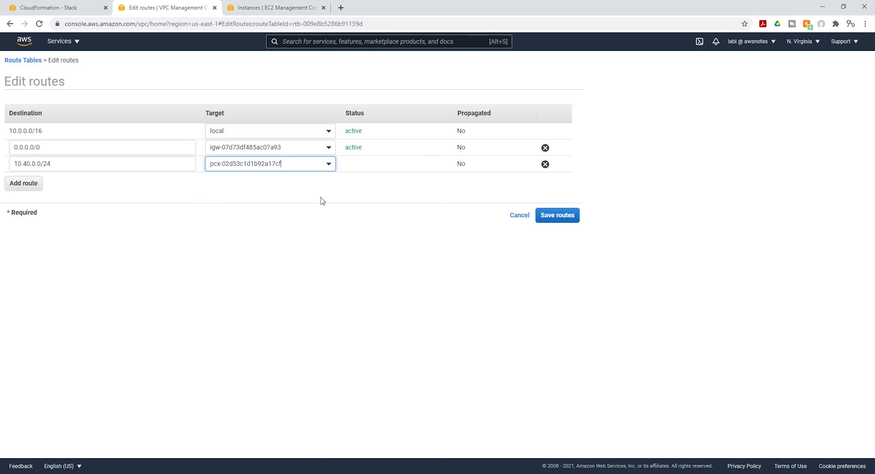
click(565, 216)
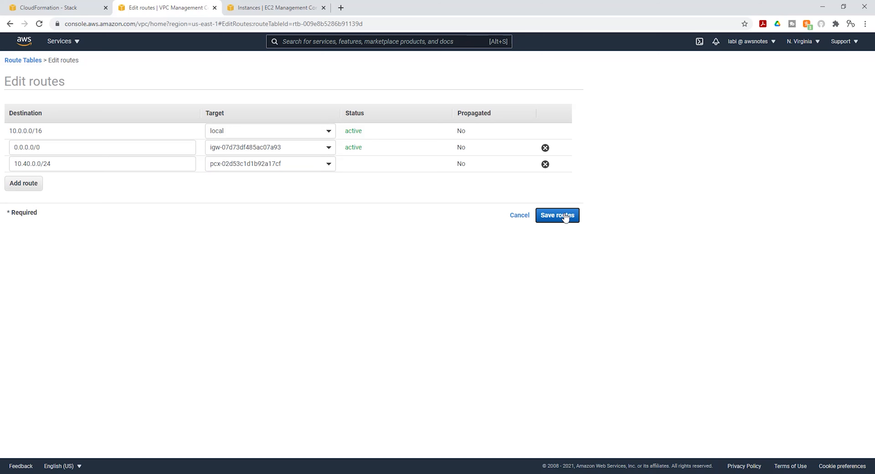
click(415, 136)
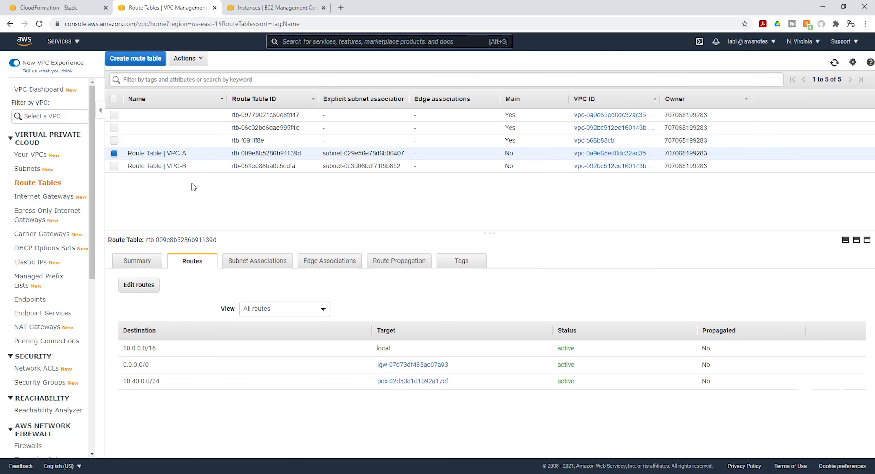
Step: Add a route to Route Table | VPC-B with destination 10.0.0.0/24, checking Public Subnet A's CIDR in the VPC Peering diagram
click(114, 155)
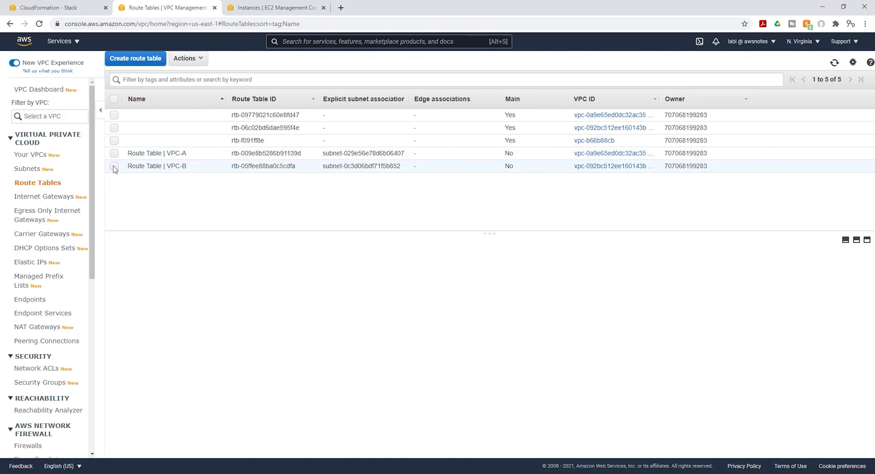
click(114, 166)
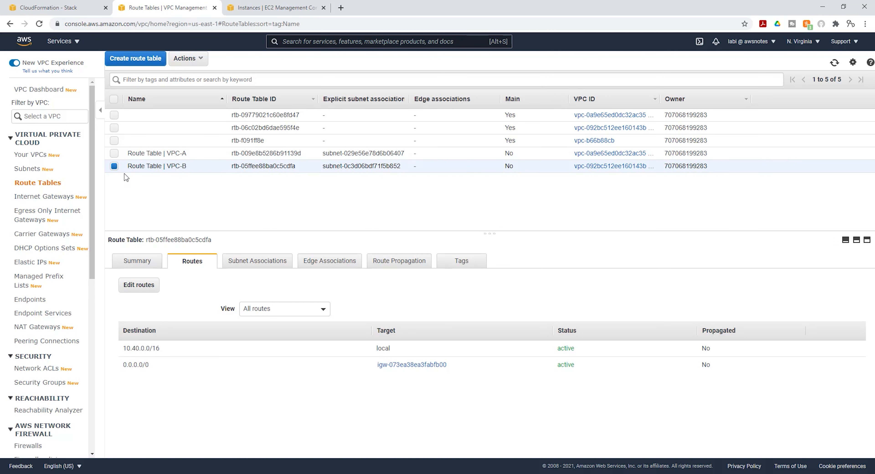
click(139, 286)
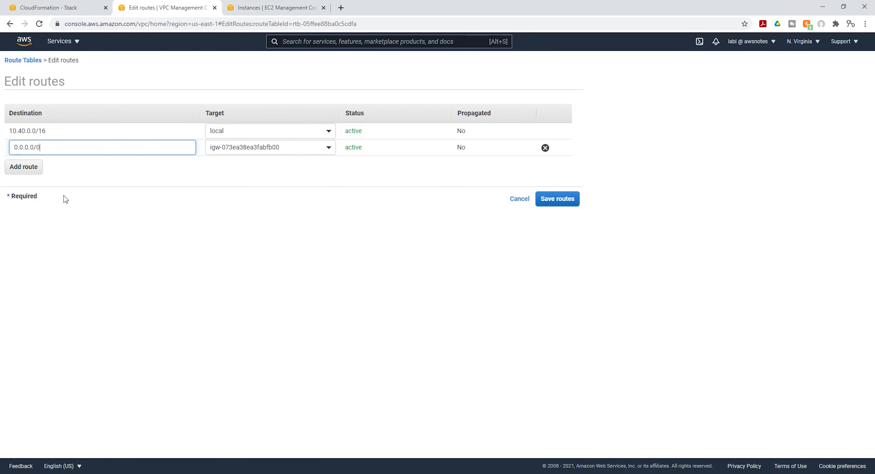
click(27, 169)
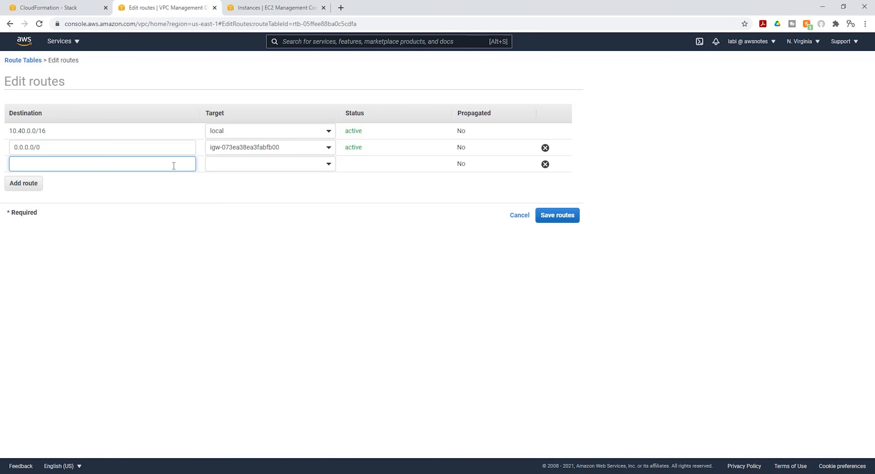
click(522, 472)
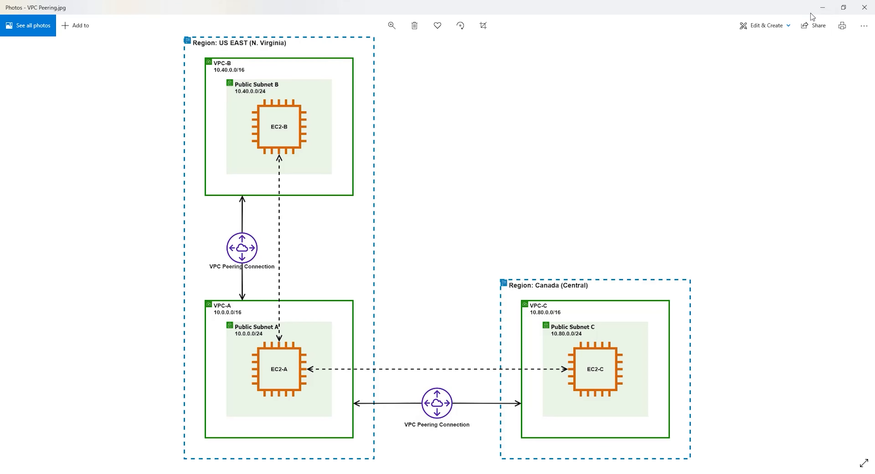
click(821, 7)
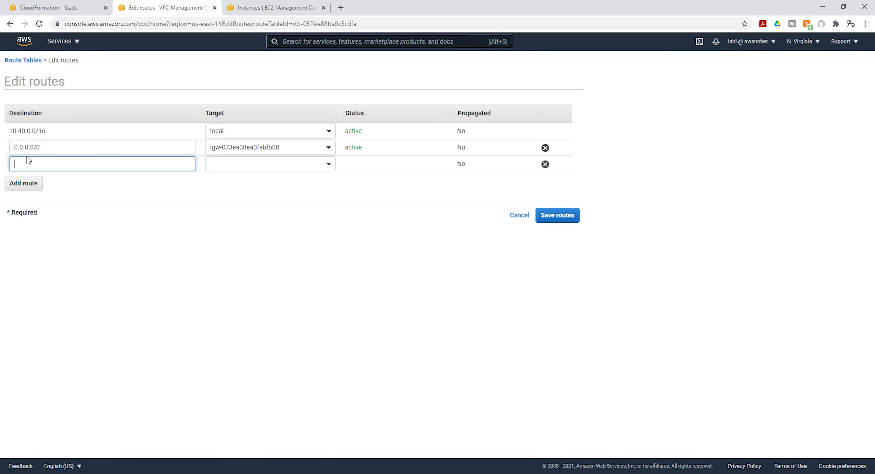
text(10.0)
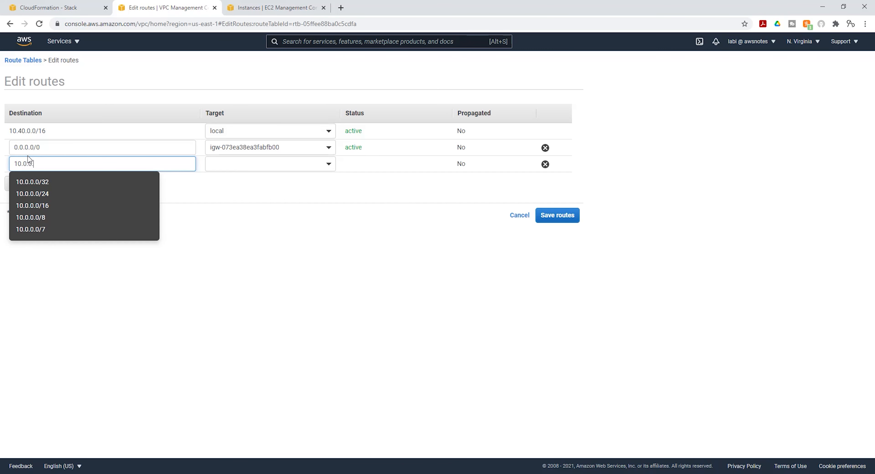
text(.0.0/24)
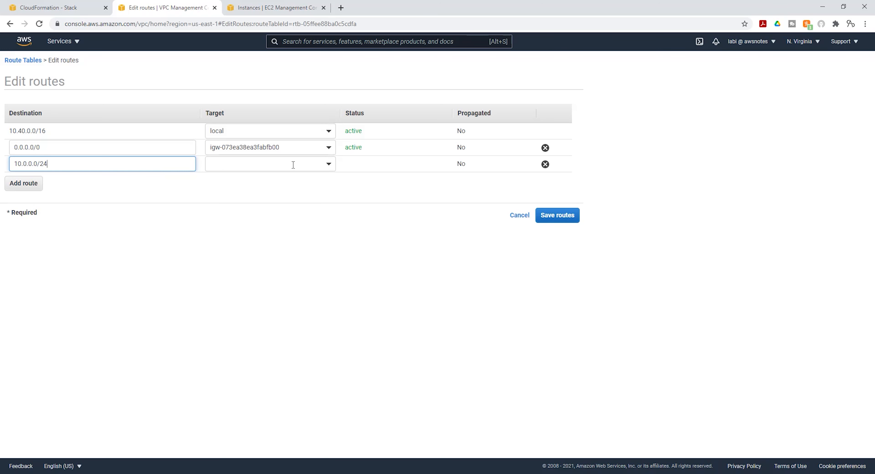
Step: Target the 10.0.0.0/24 route at the VPC-A_VPC-B peering connection, save the routes and close the confirmation
click(327, 165)
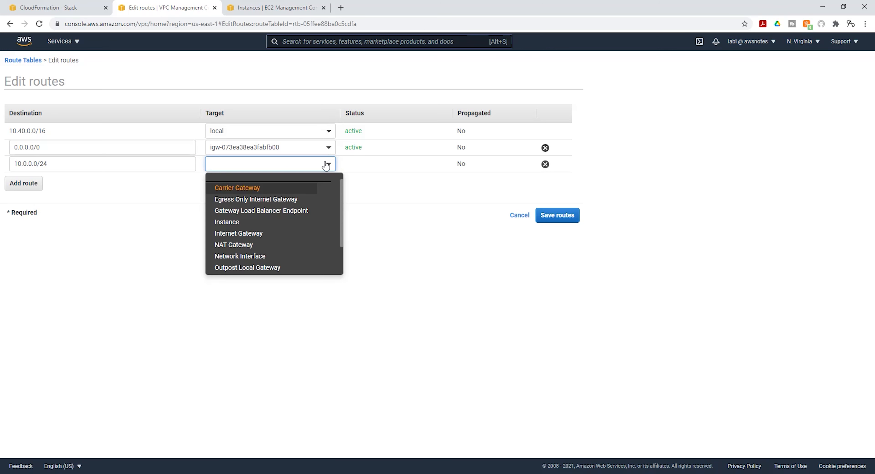
scroll(300, 222, down, 2)
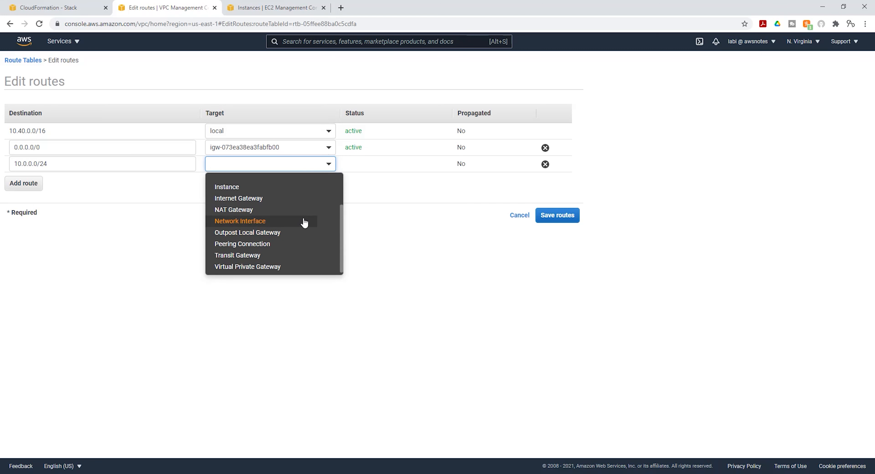
click(264, 244)
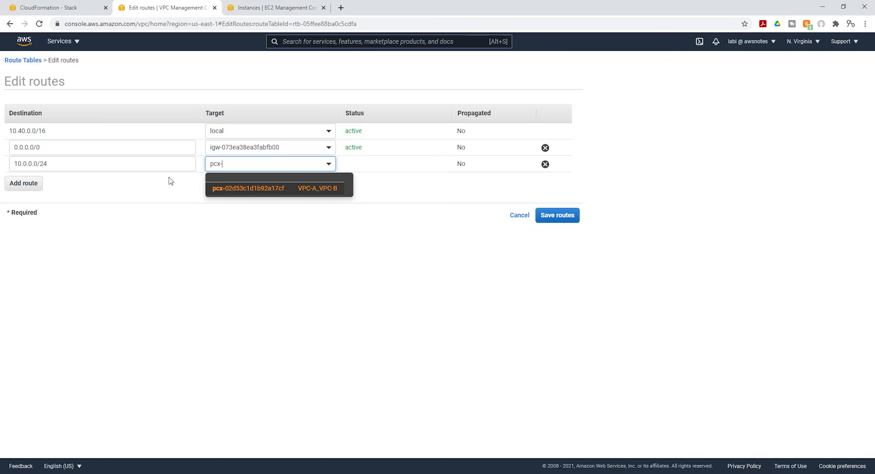
click(329, 192)
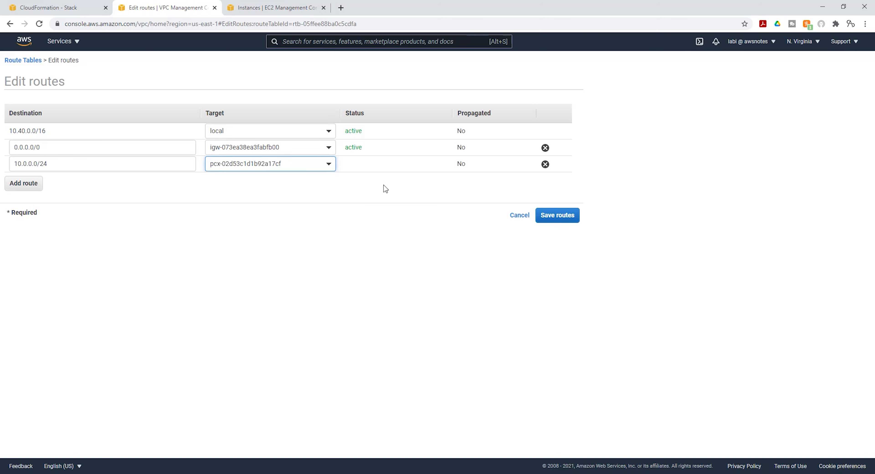
click(560, 220)
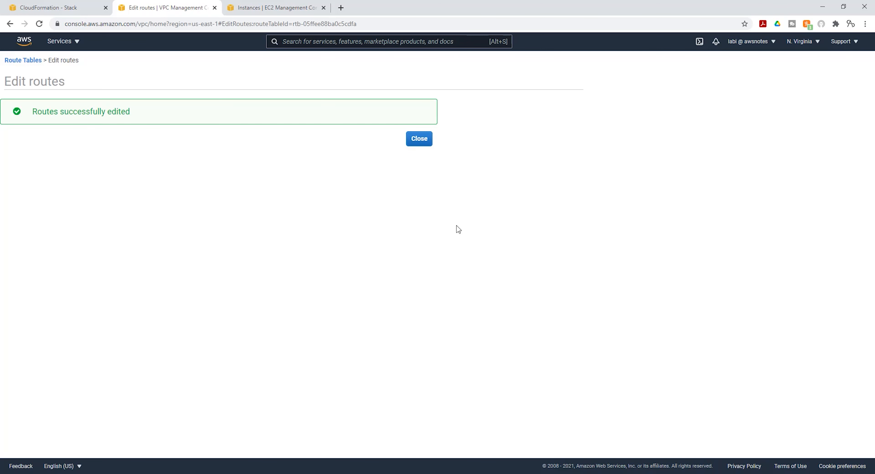
click(426, 143)
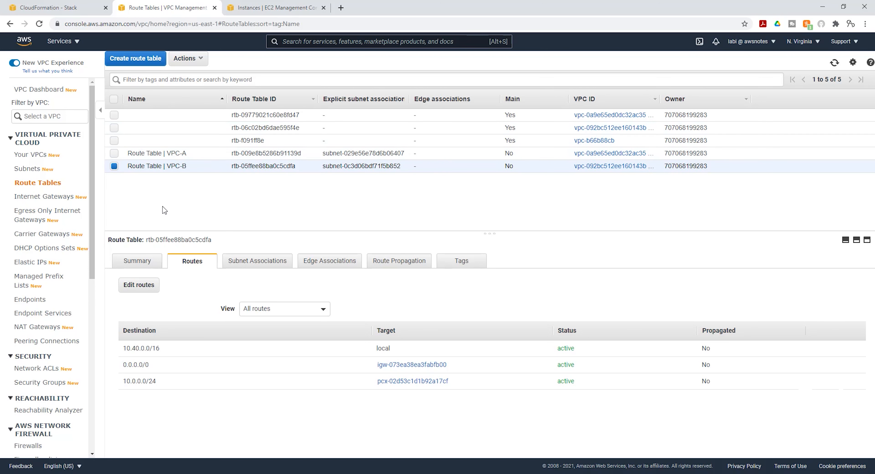
Step: Copy the public IPv4 address of the EC2 | VPC-A instance from its details
click(278, 4)
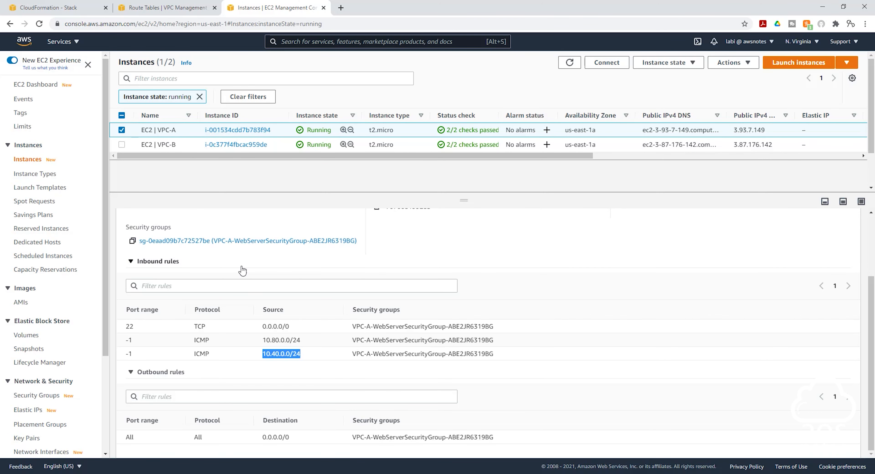
scroll(244, 273, up, 5)
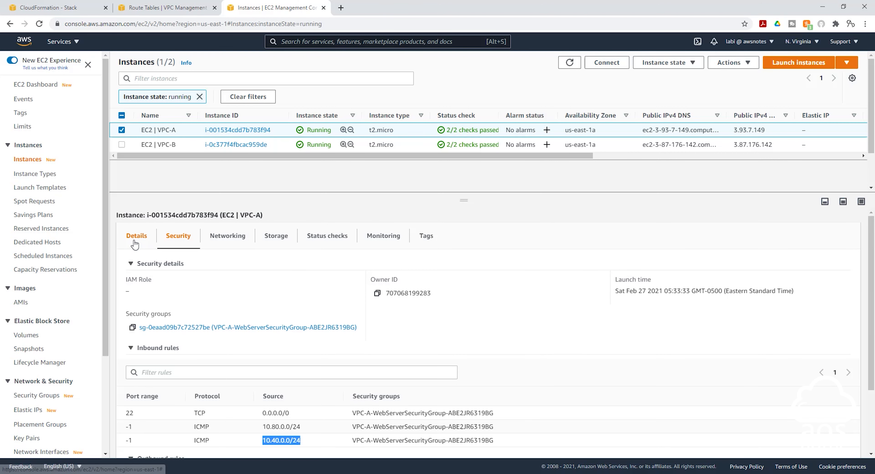
click(136, 238)
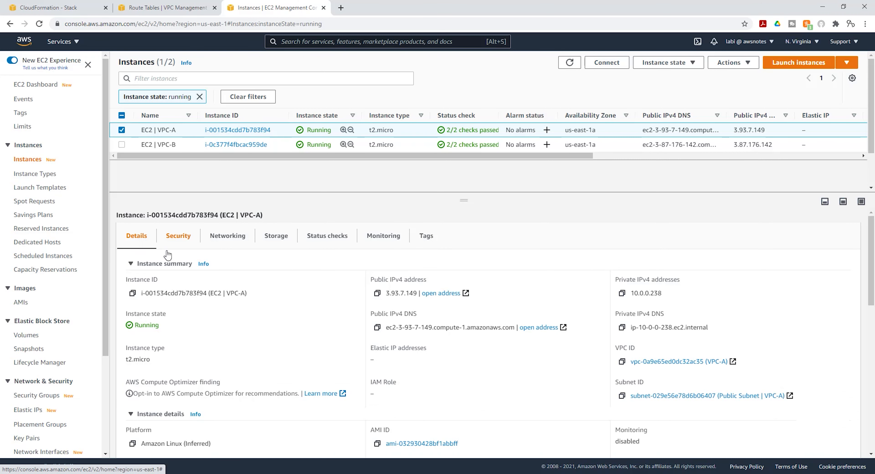
click(377, 294)
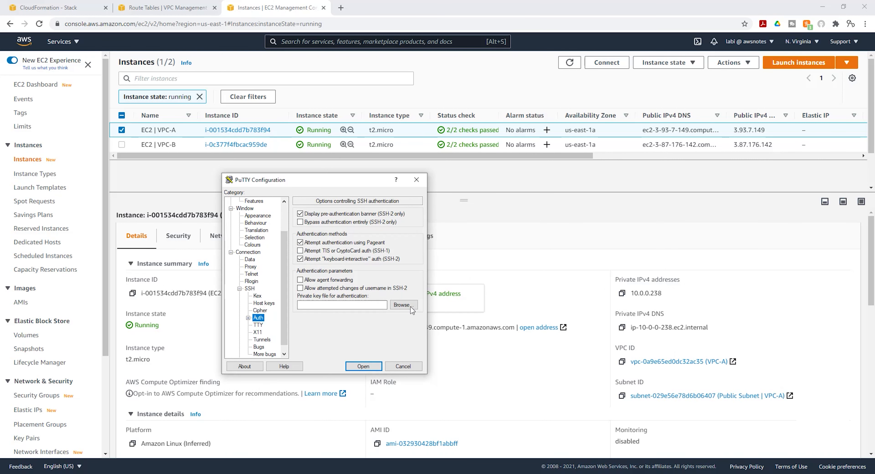
Step: Load the myec2key private key file for PuTTY's SSH authentication and set the terminal font to Courier New, 18-point
click(402, 304)
double_click(536, 251)
scroll(272, 267, up, 2)
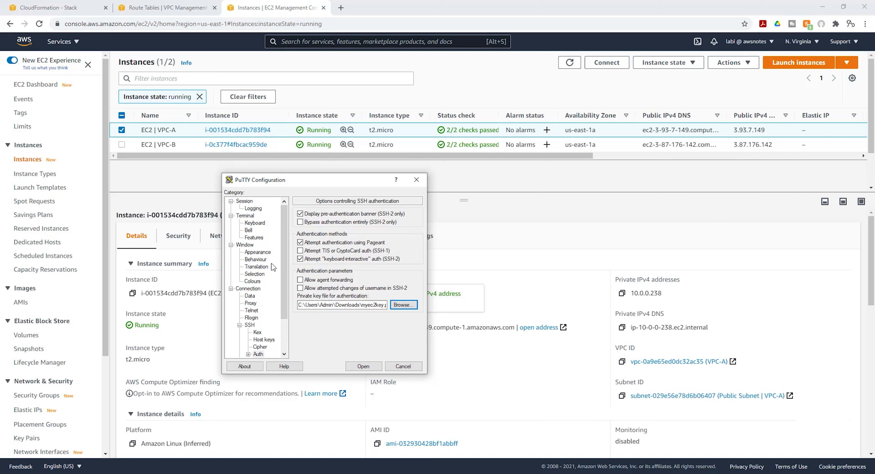
click(257, 251)
click(403, 265)
click(366, 436)
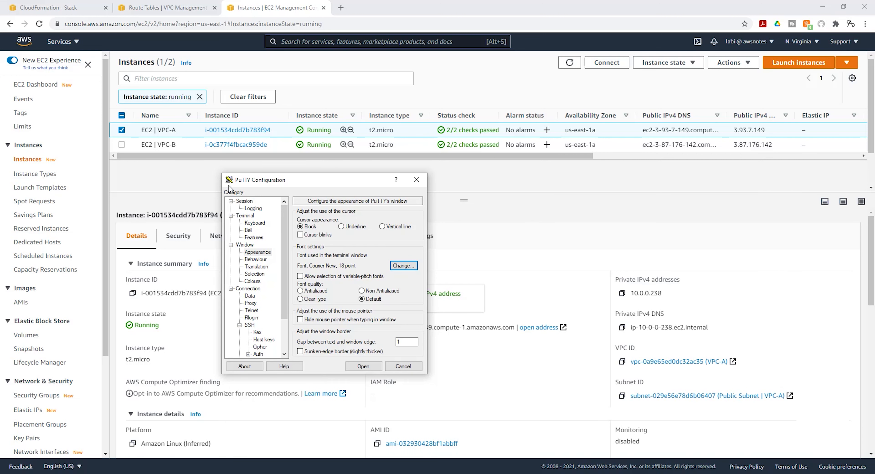
click(251, 202)
click(342, 228)
text(ec)
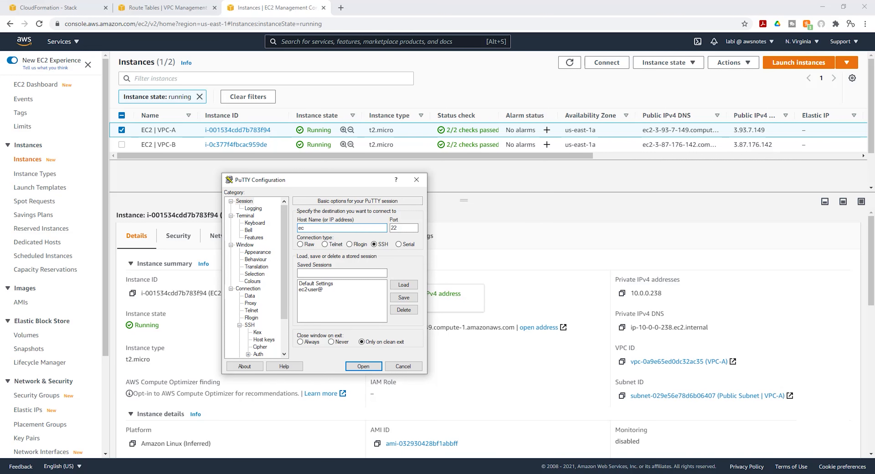
text(2-user@)
key(ctrl+v)
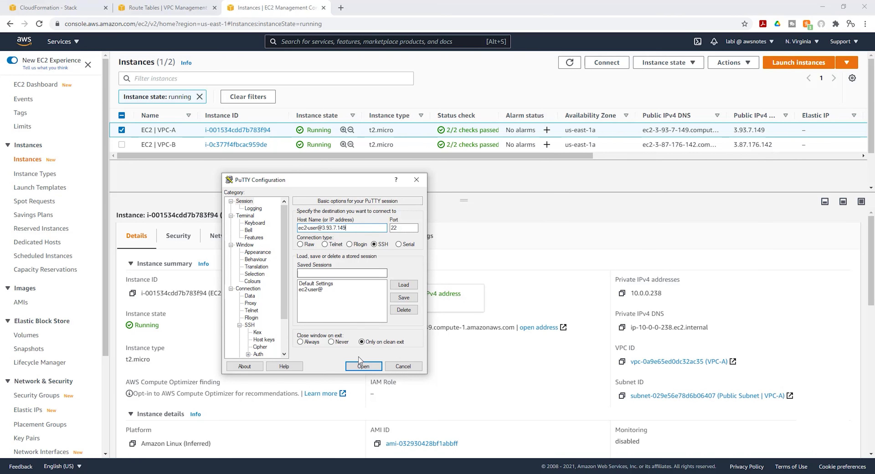
click(368, 365)
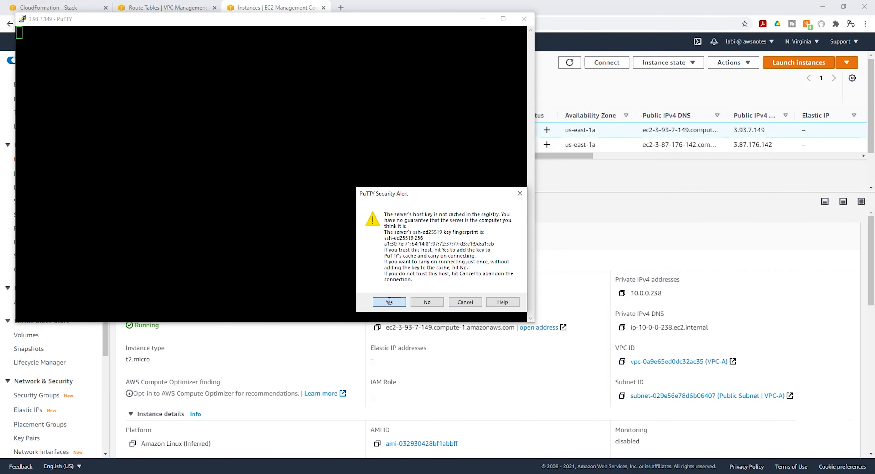
click(390, 302)
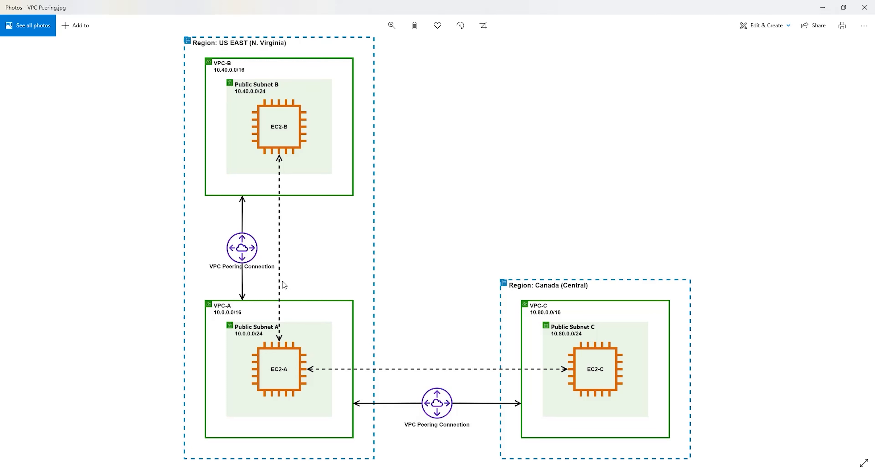
Step: Put away the VPC Peering diagram and switch to the root user on EC2-A with sudo su
click(821, 8)
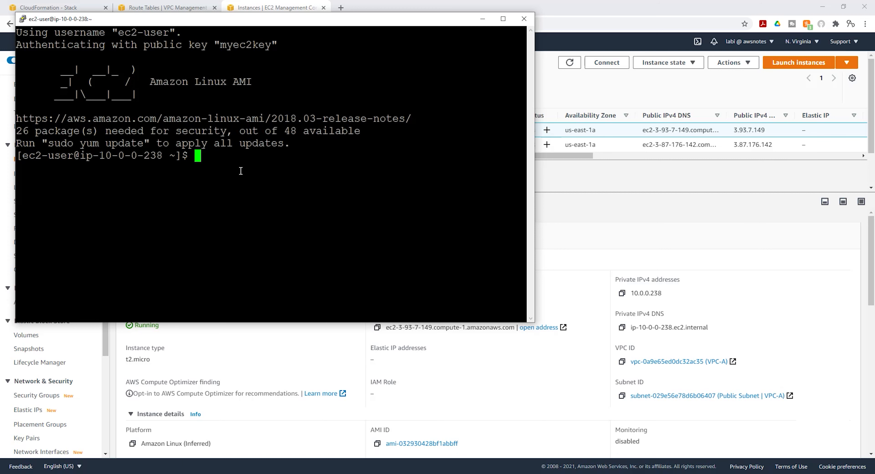
text(sudo su)
key(Return)
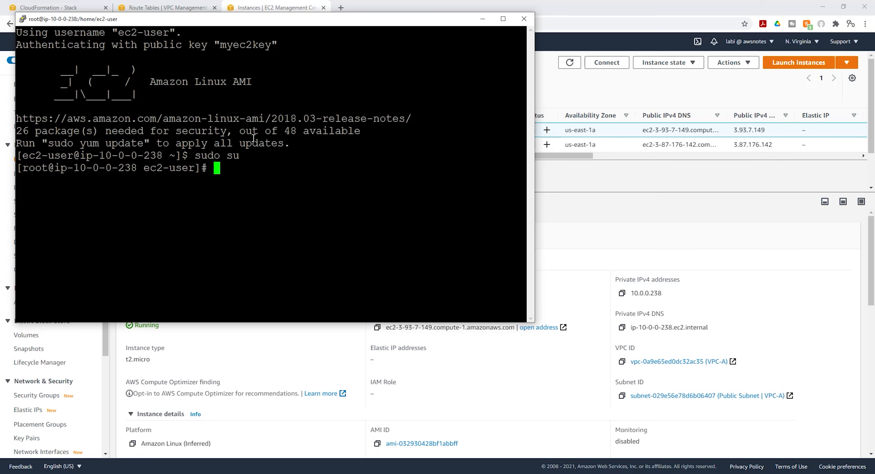
Step: Update all packages on the instance with yum update -y and clear the terminal
text(yum  update -y)
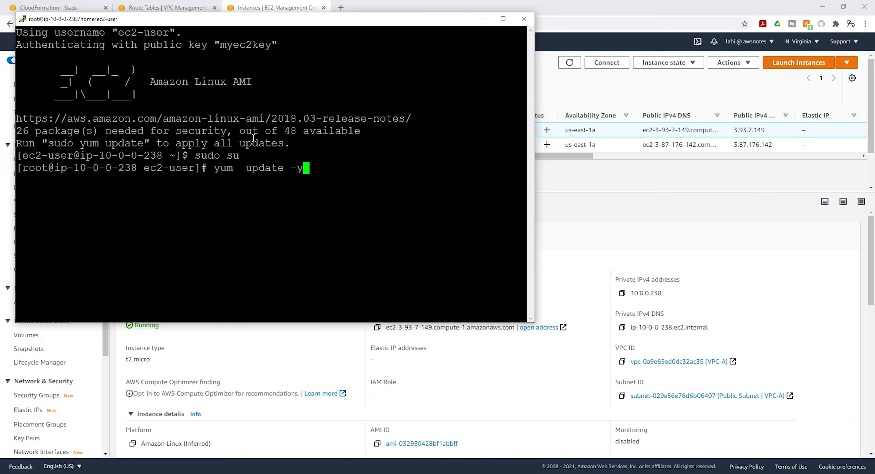
key(Return)
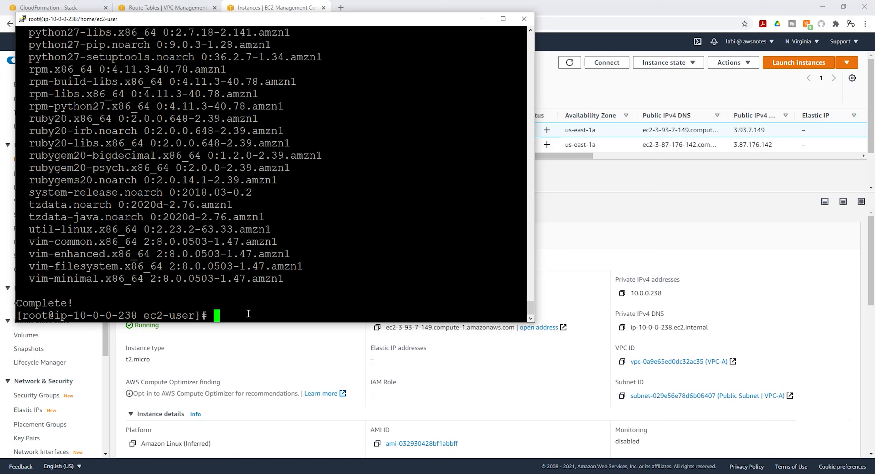
text(clear)
key(Return)
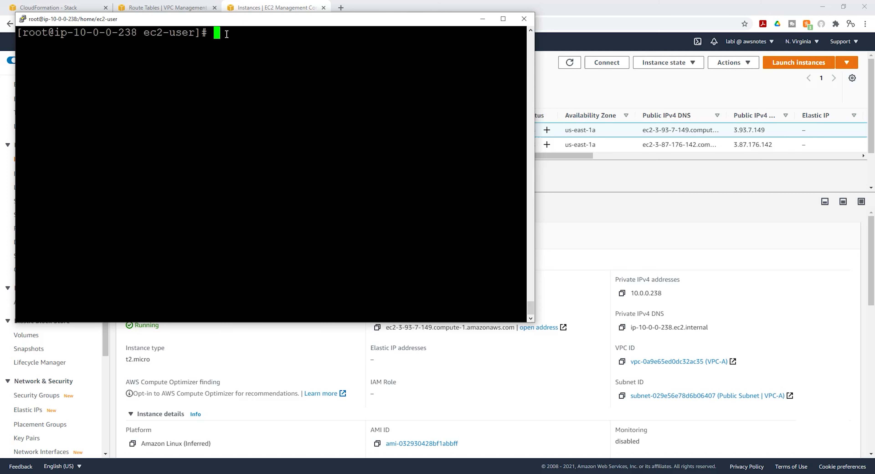
Step: Start a ping -c4 command in the terminal and copy the private IPv4 address of EC2 | VPC-B from the EC2 console
text(ping)
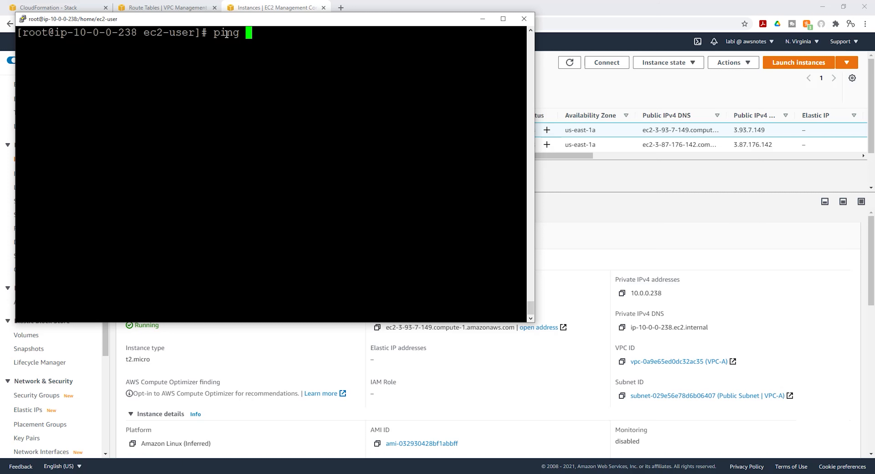
text(-c4)
click(482, 19)
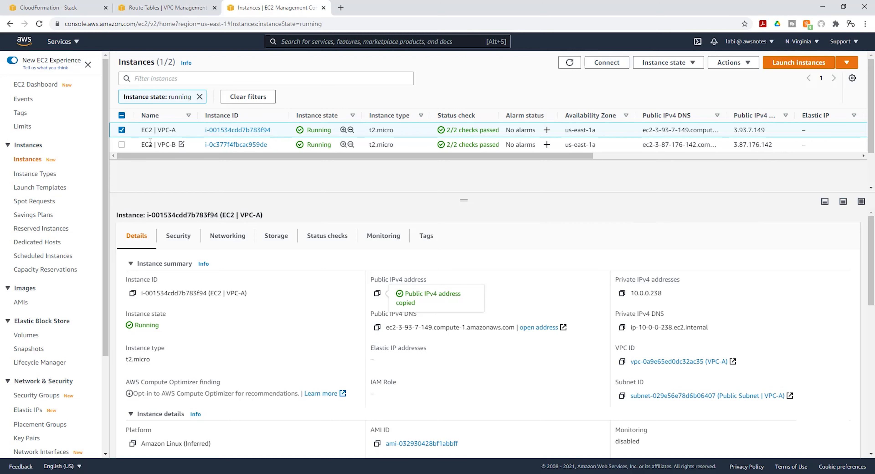
click(122, 130)
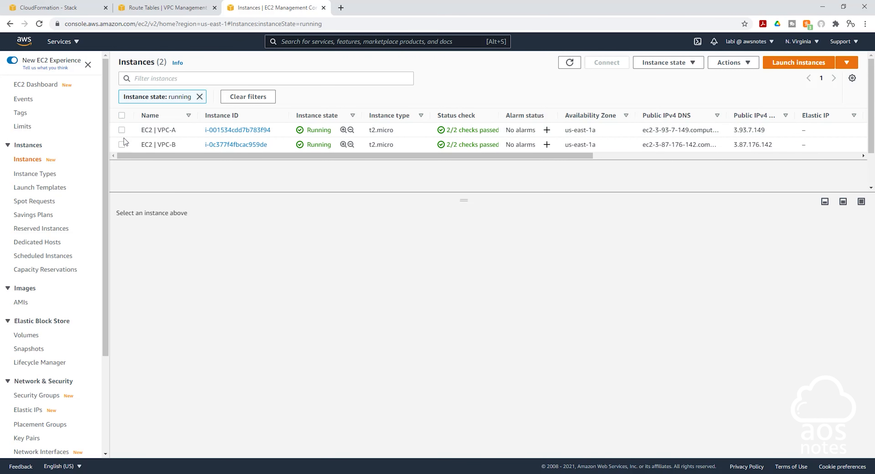
click(122, 145)
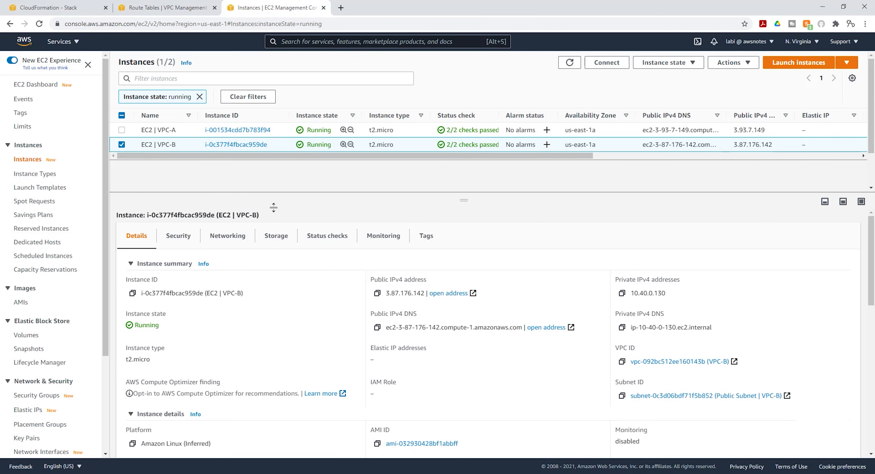
click(622, 293)
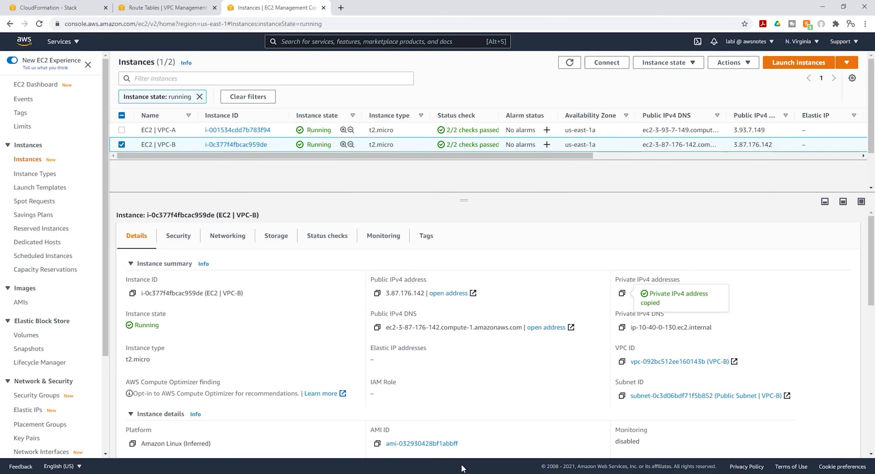
Step: Complete the ping -c4 command with 10.40.0.130, run it from EC2-A and examine the replies
key(alt+Tab)
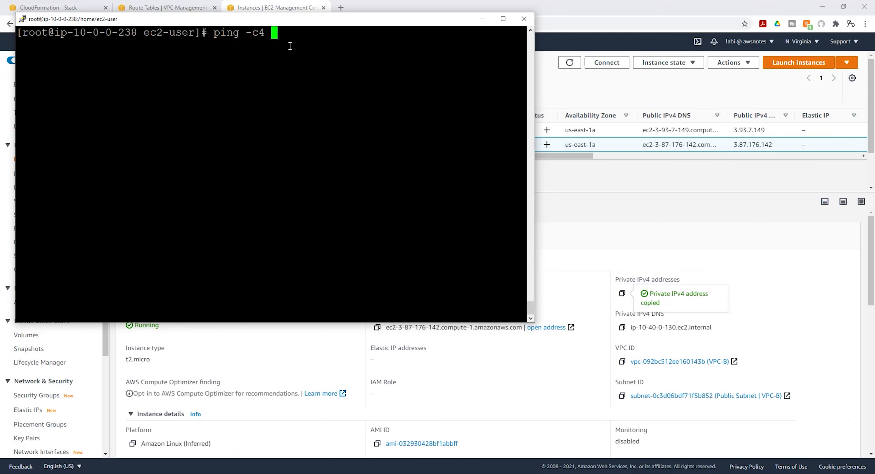
right_click(291, 38)
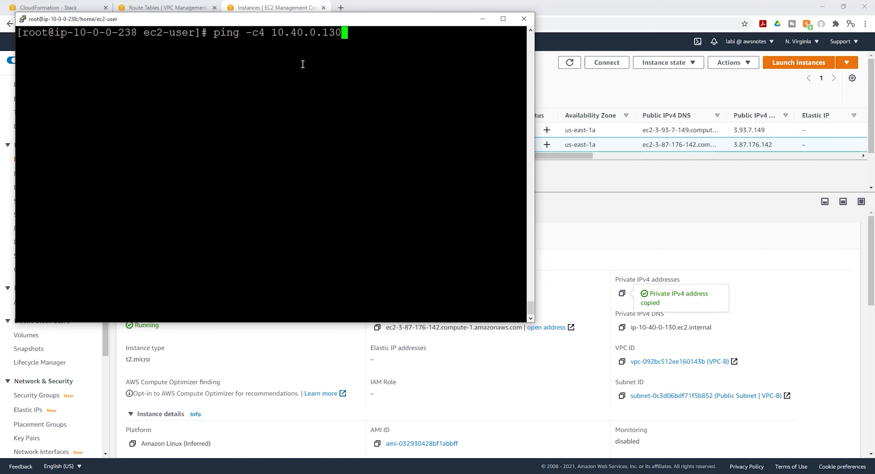
key(Return)
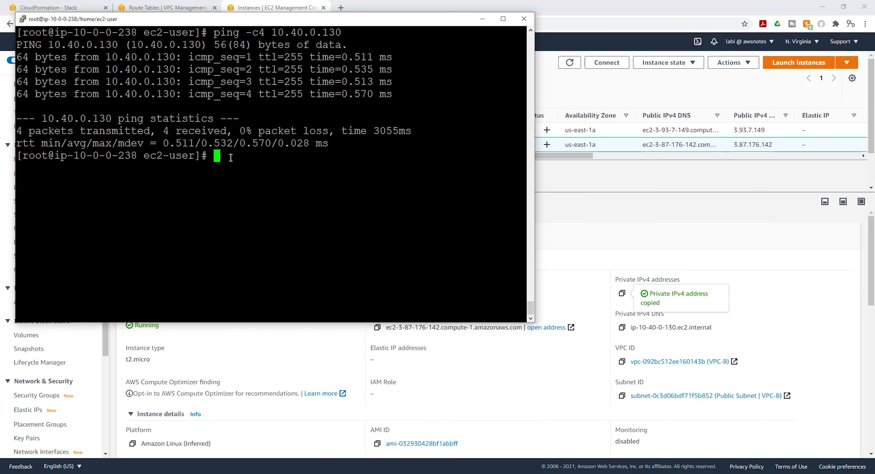
drag(230, 157, 18, 55)
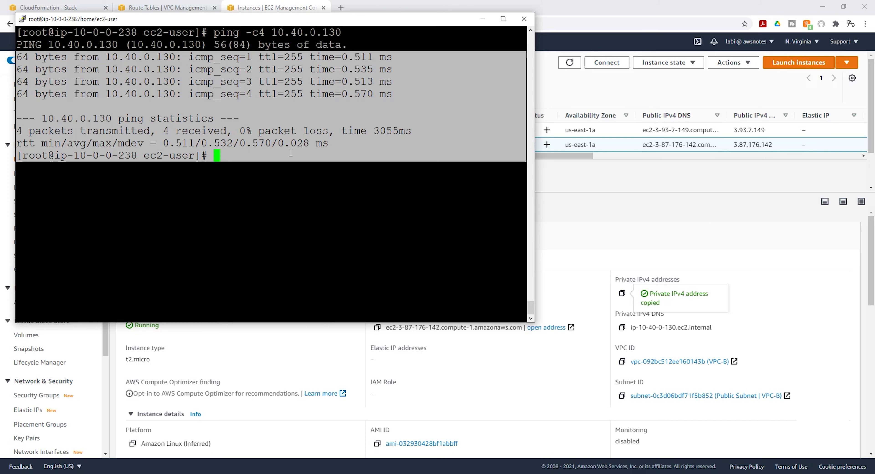
click(231, 148)
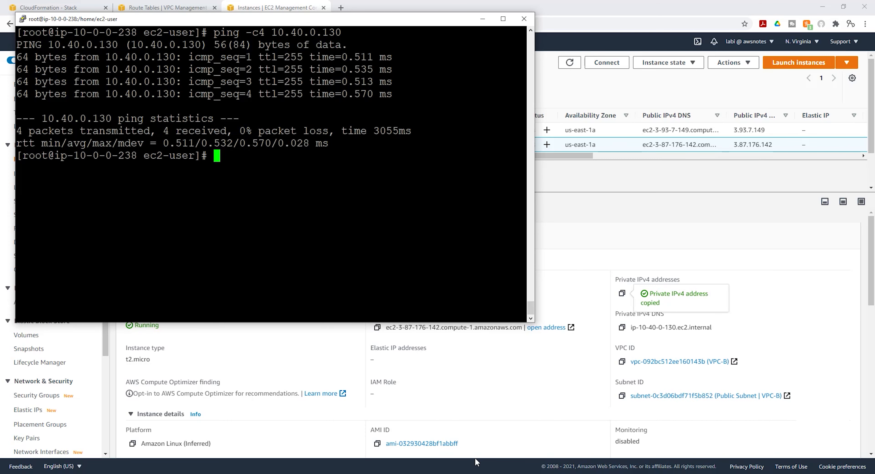
Step: Check the VPC-A to VPC-C link in the diagram and start a new peering connection in the VPC console
click(478, 473)
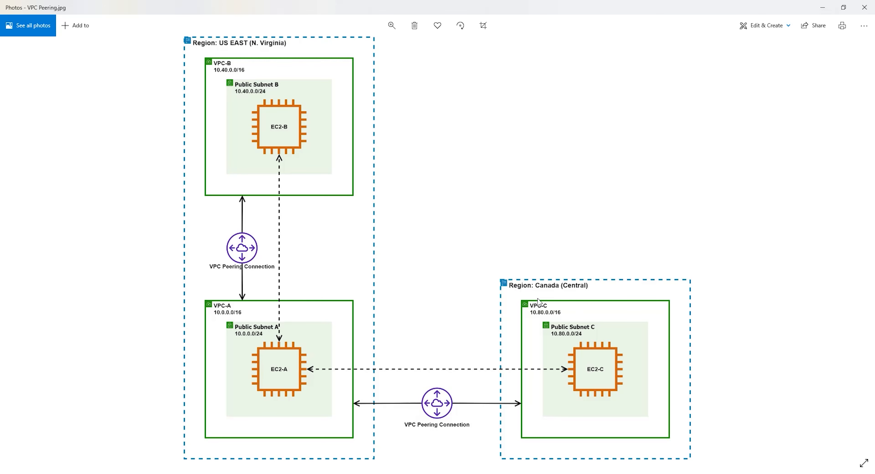
click(823, 10)
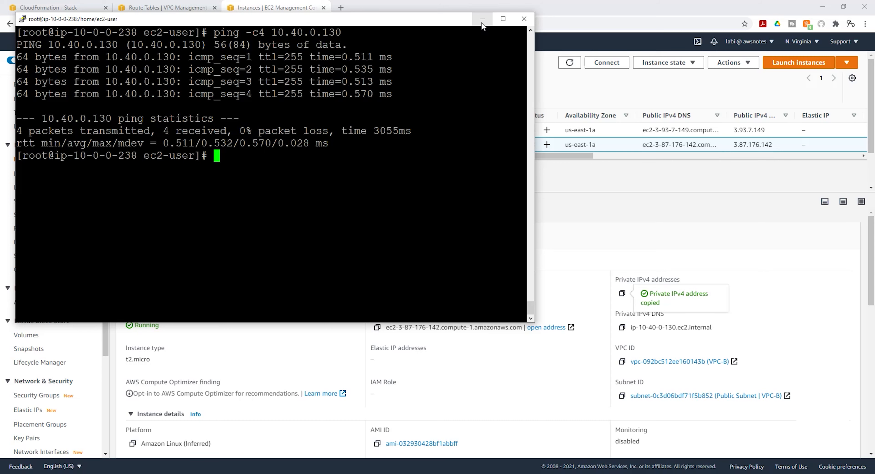
click(482, 19)
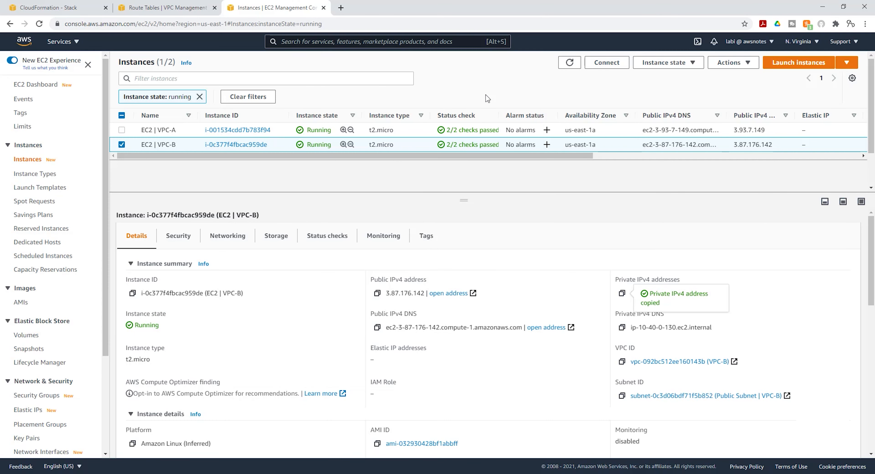
click(177, 5)
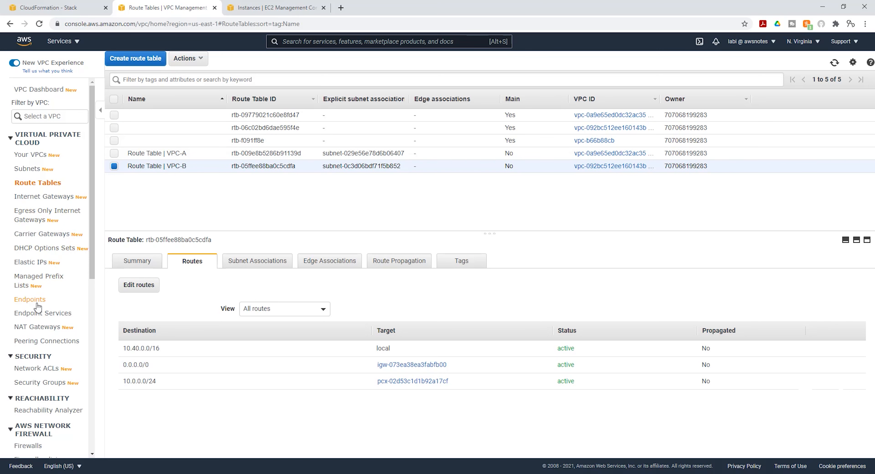
click(51, 342)
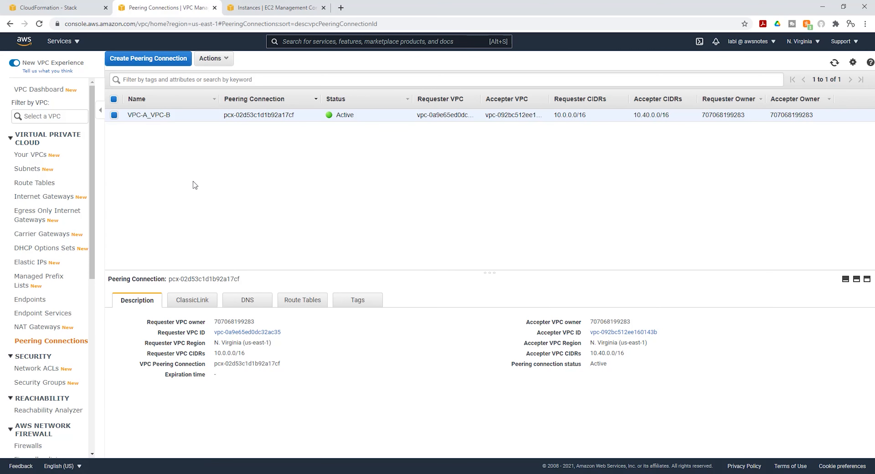
click(155, 60)
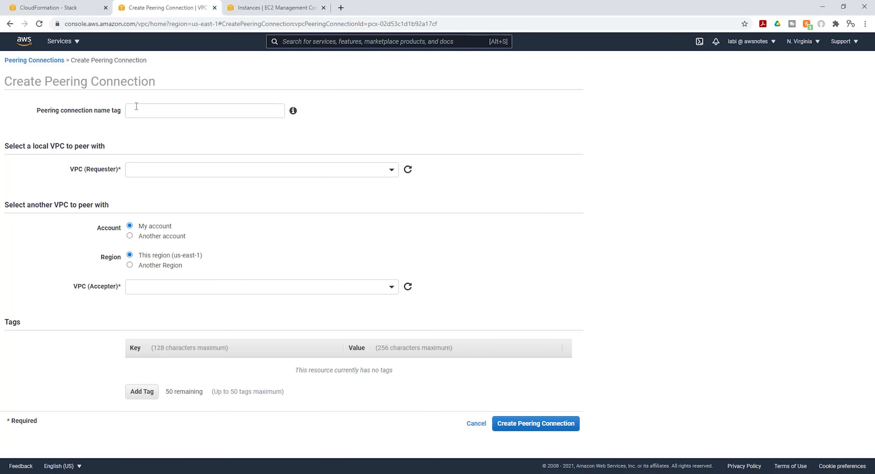
Step: Name the peering connection VPC-A_VPC-C and choose VPC-A as the requester VPC
click(136, 107)
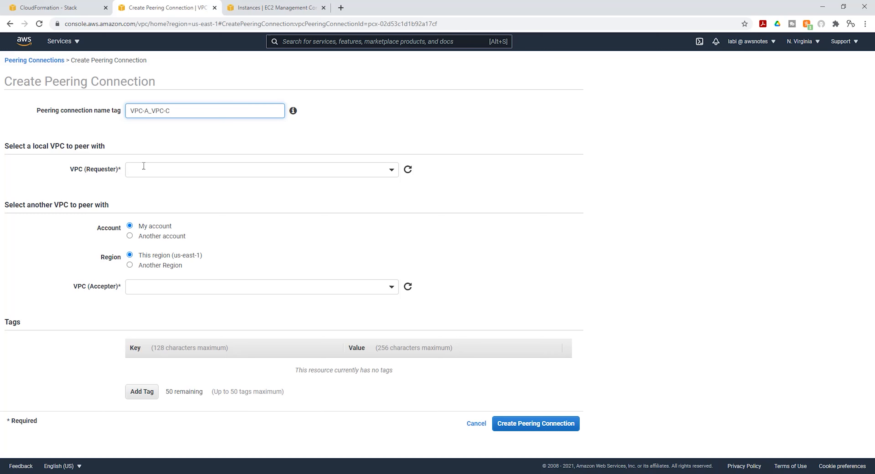
click(154, 168)
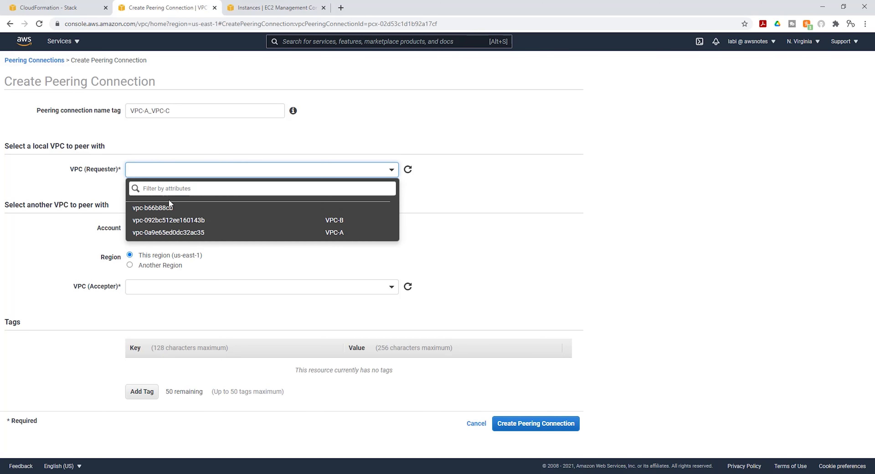
click(184, 232)
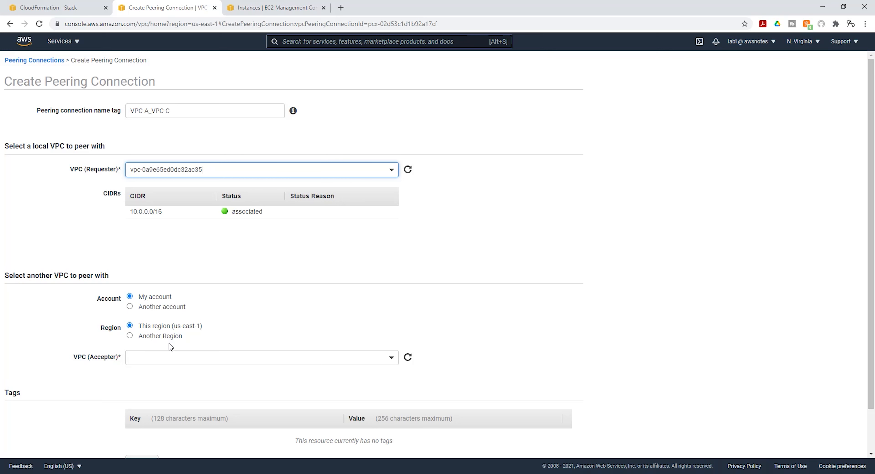
Step: Set the accepter VPC's region to another region, Canada (Central) (ca-central-1)
click(130, 336)
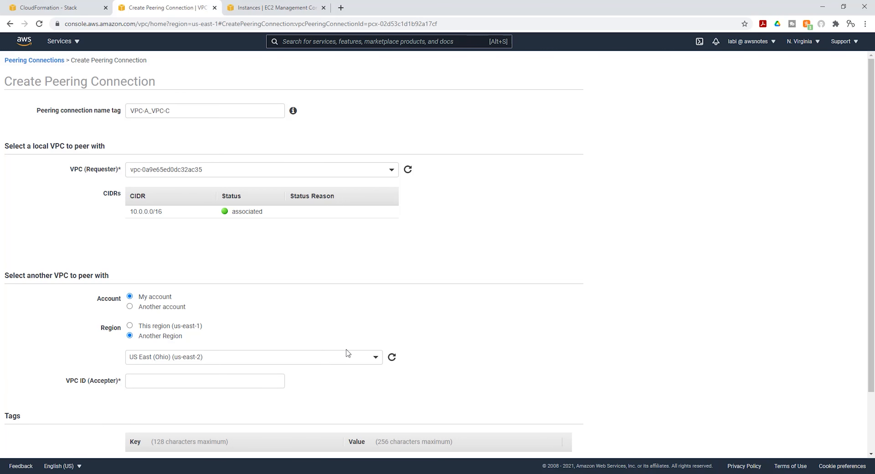
click(376, 359)
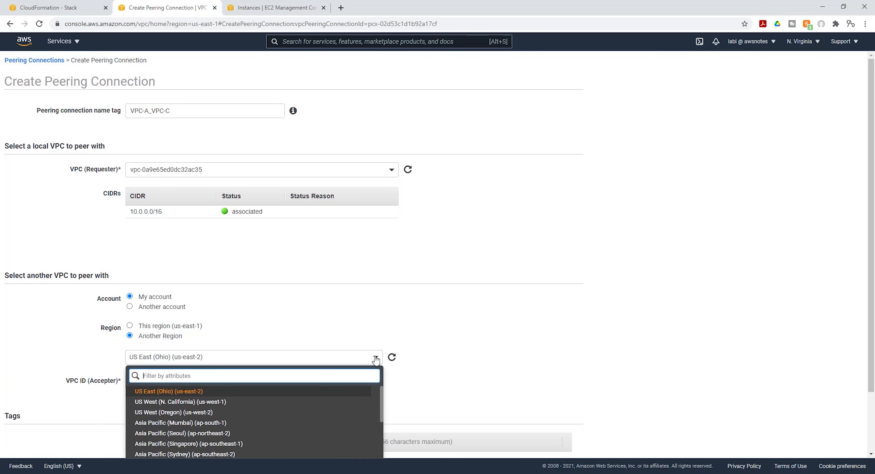
scroll(371, 271, down, 2)
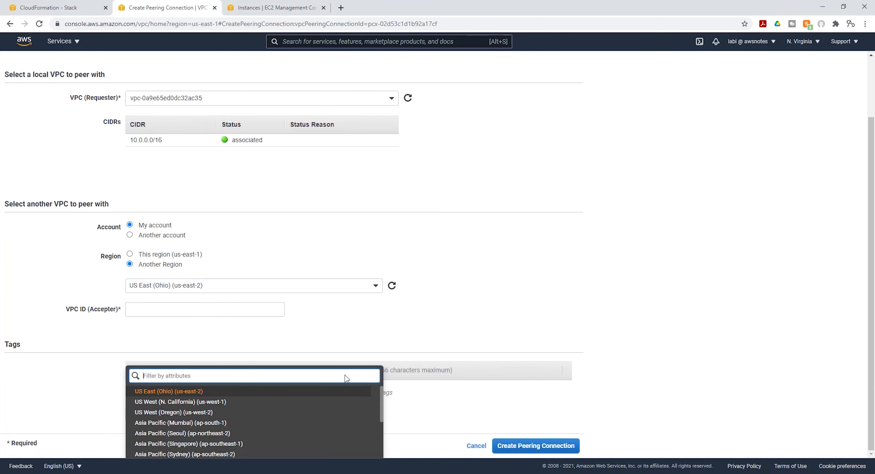
scroll(346, 406, down, 1)
scroll(346, 406, down, 3)
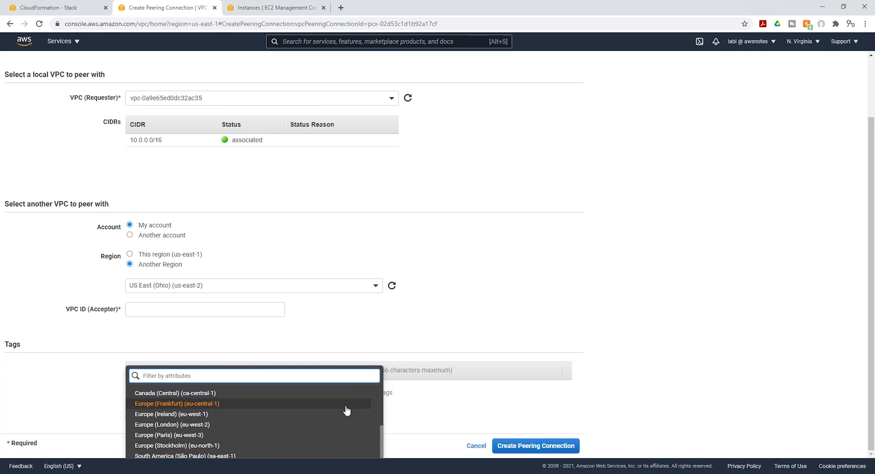
scroll(335, 419, up, 2)
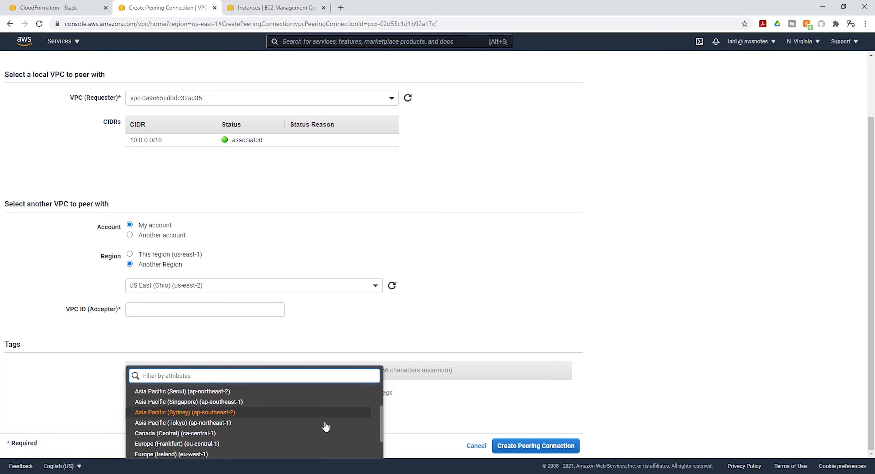
scroll(326, 426, down, 2)
click(158, 396)
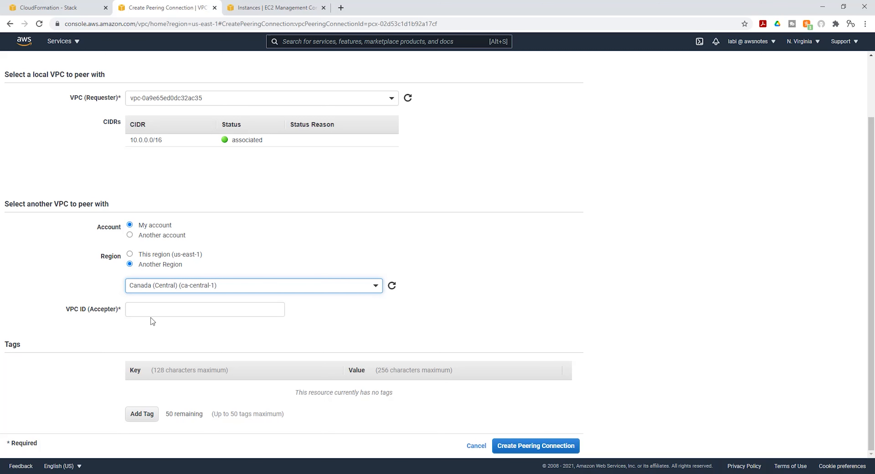
Step: Open the VPC console in a separate browser tab and switch its region to Canada (Central)
right_click(25, 40)
click(49, 47)
click(383, 4)
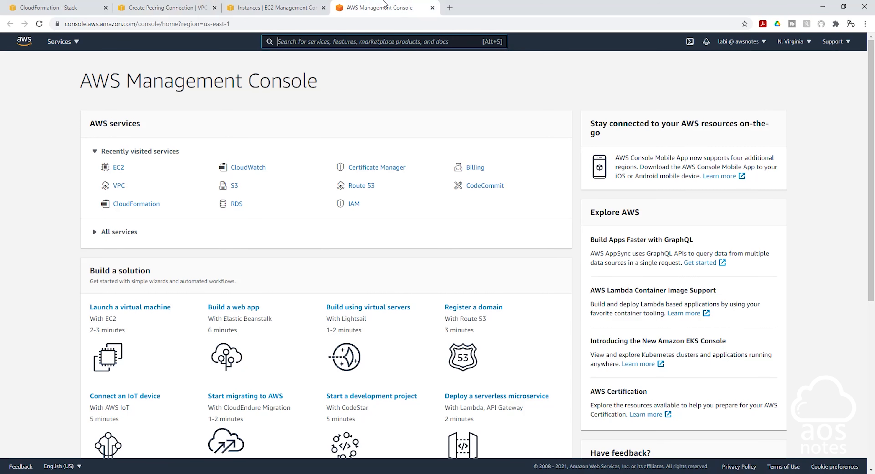
click(118, 185)
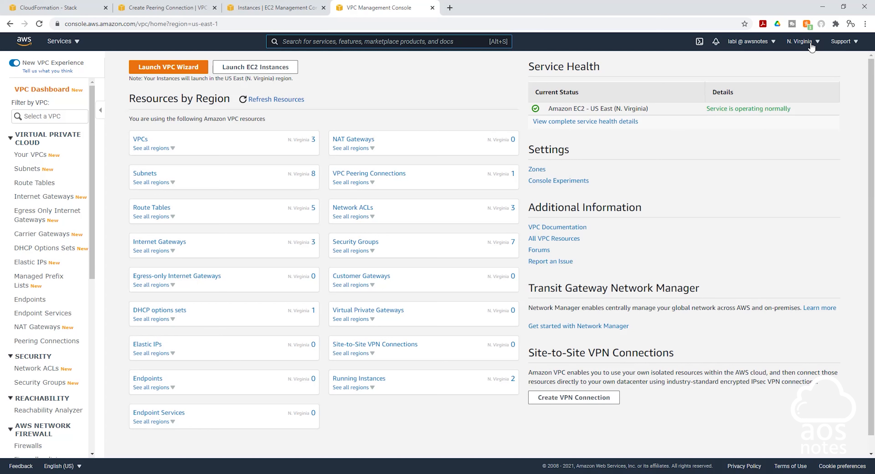
click(810, 42)
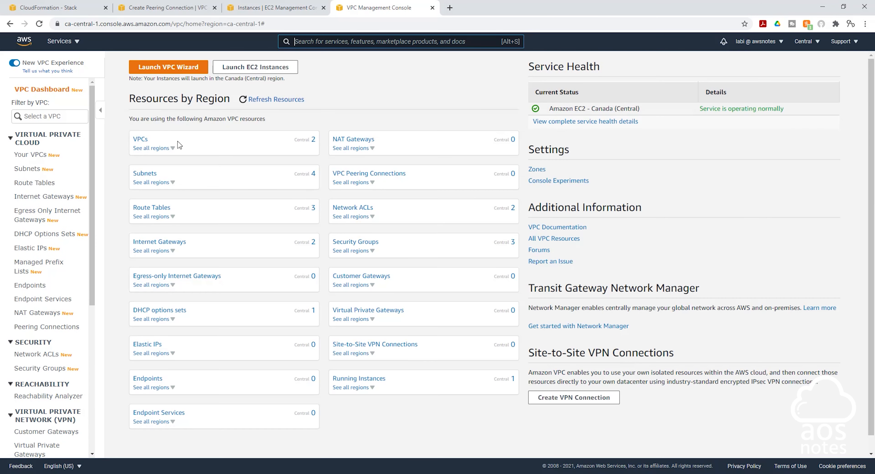
Step: Copy the VPC ID of VPC-C from its details in the Canada (Central) VPC list
click(28, 156)
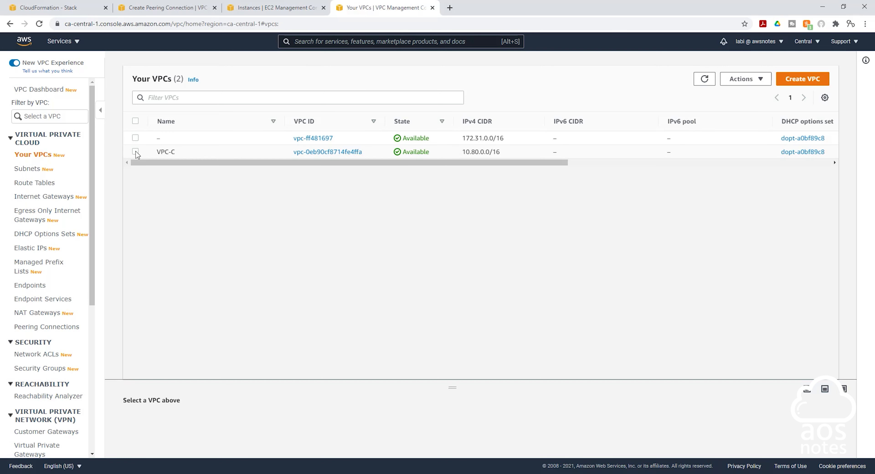
click(136, 151)
drag(447, 385, 436, 219)
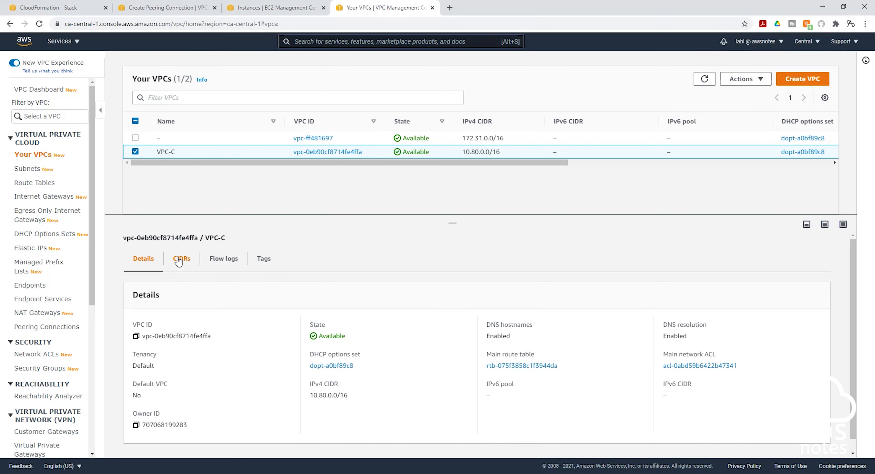
click(136, 336)
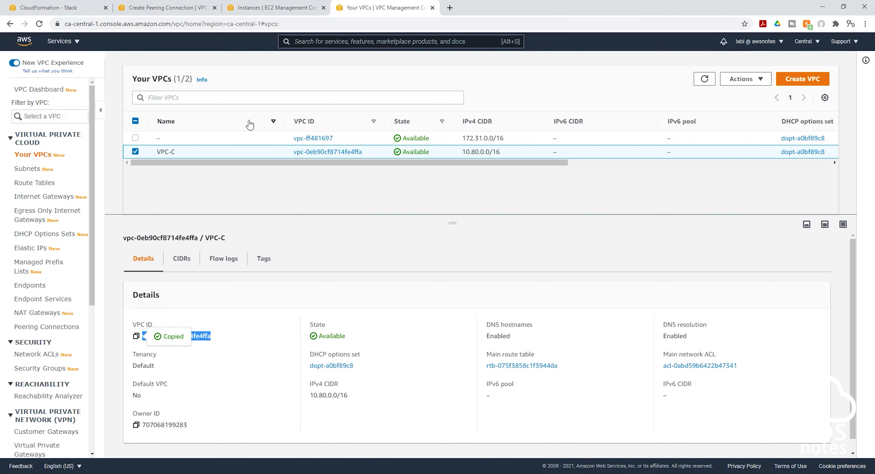
Step: Paste VPC-C's ID as the accepter in the N. Virginia form, create the peering connection and refresh the connections list
click(161, 5)
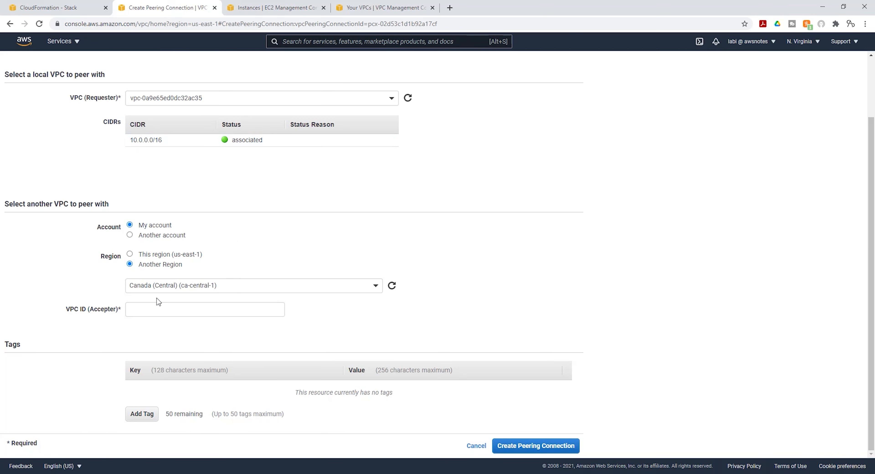
right_click(136, 307)
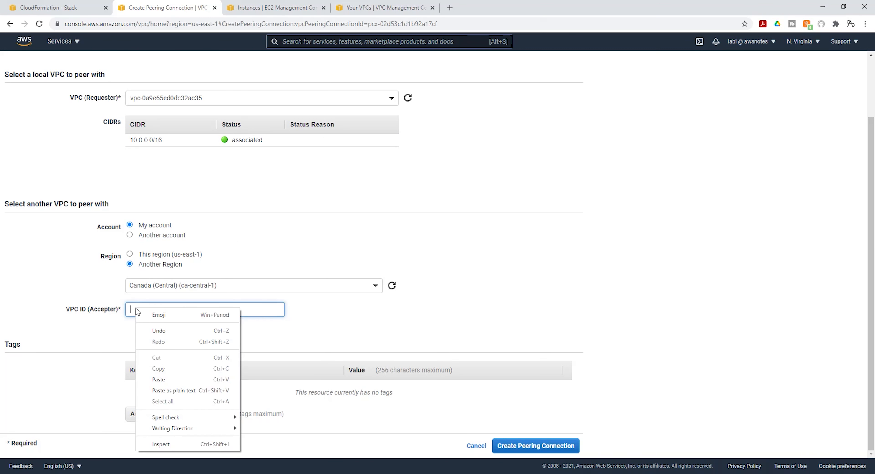
click(166, 379)
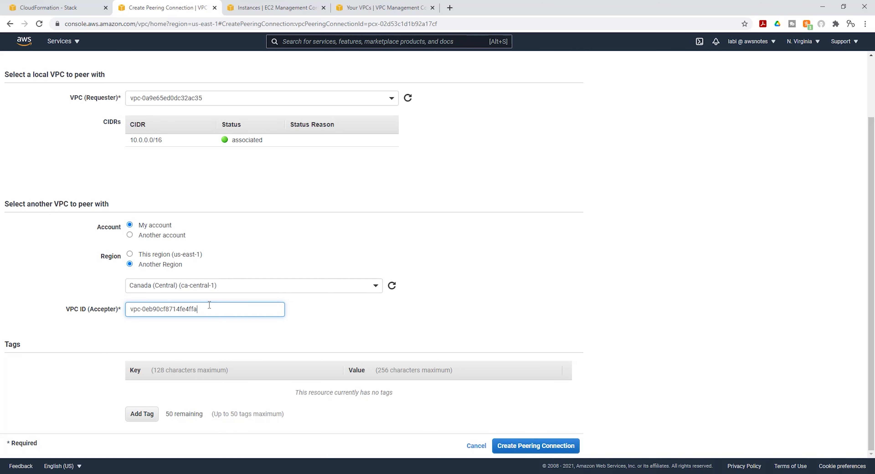
click(516, 445)
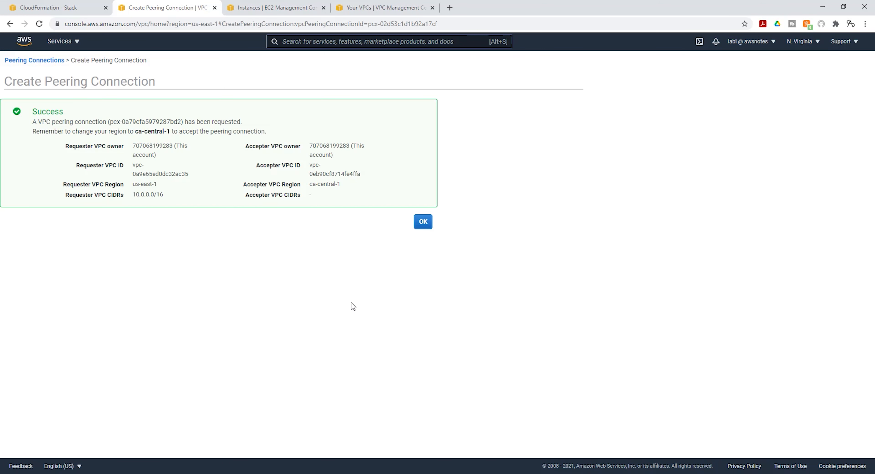
click(422, 222)
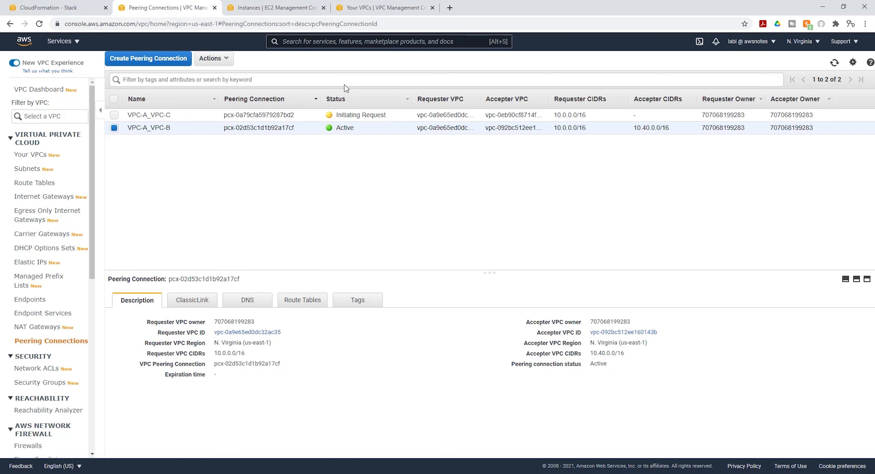
click(834, 63)
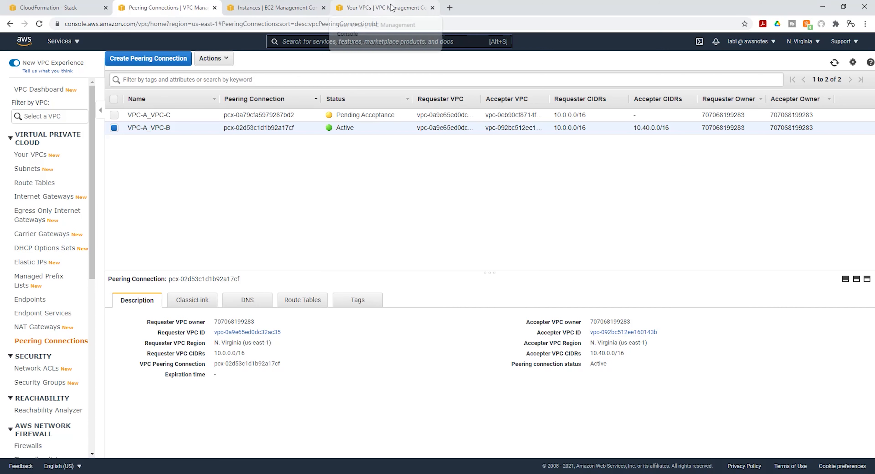
Step: Accept the pending peering connection request from VPC-A in the Canada (Central) VPC console
click(398, 7)
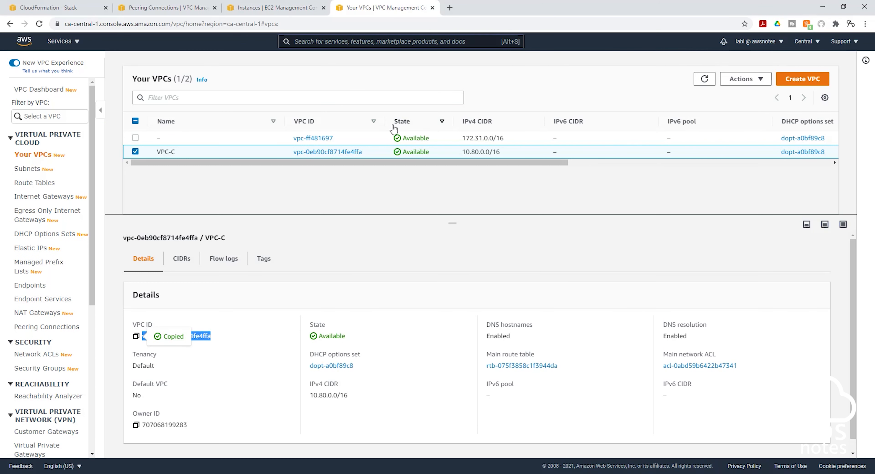
click(39, 327)
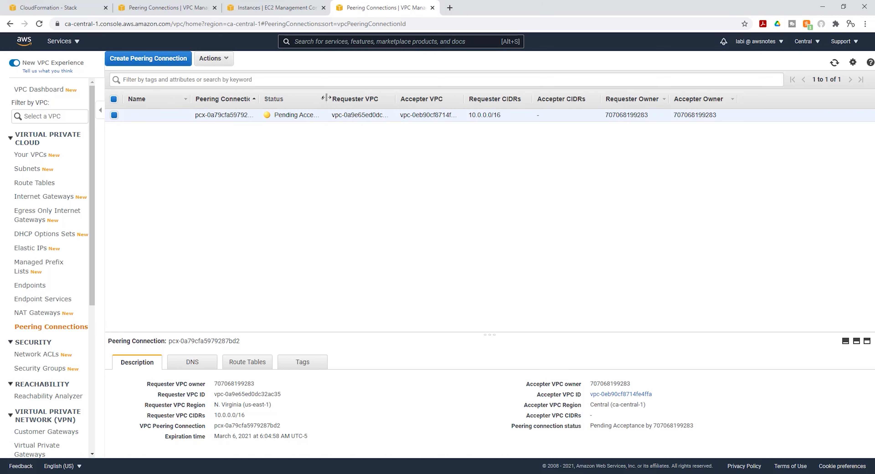
drag(327, 98, 365, 98)
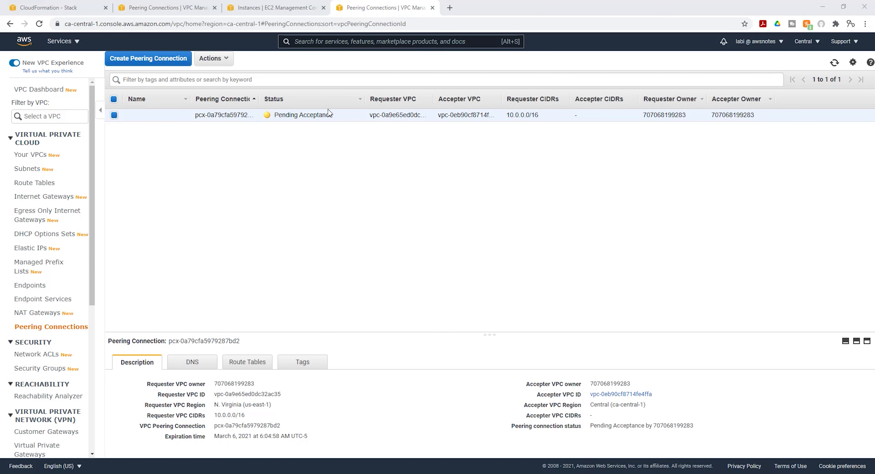
click(228, 59)
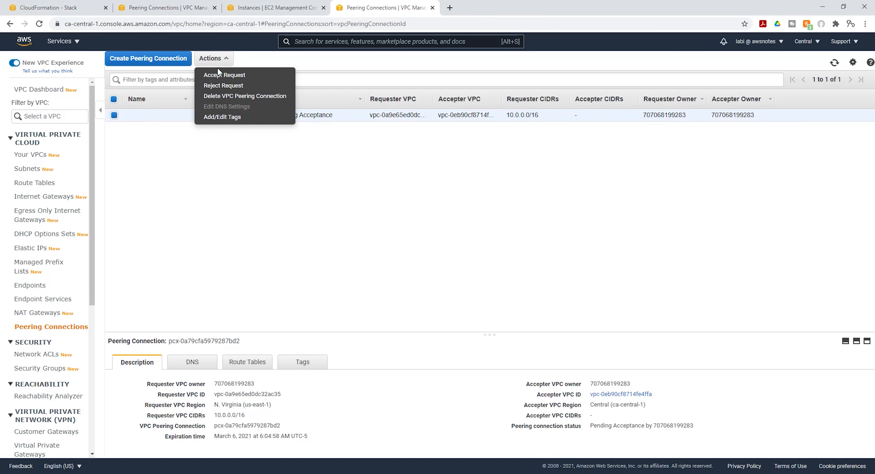
click(218, 76)
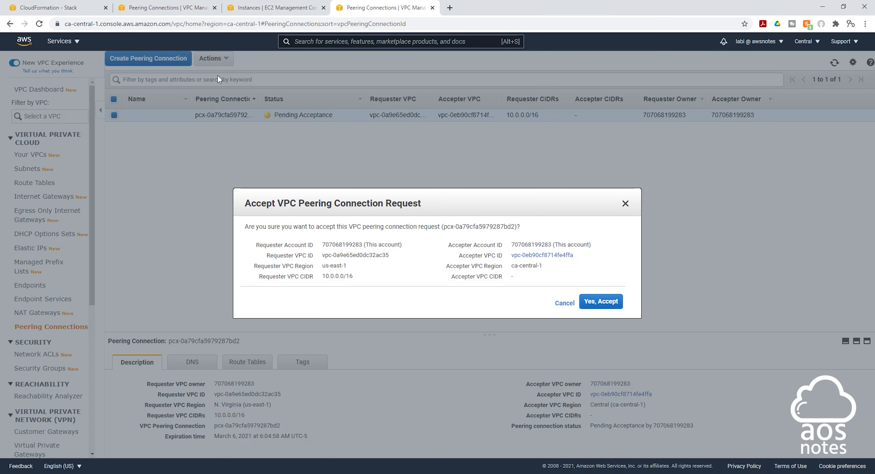
click(603, 304)
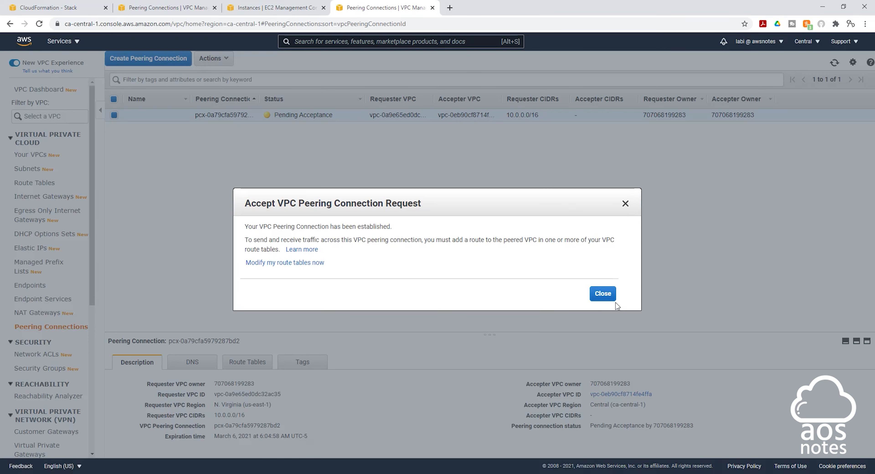
click(598, 300)
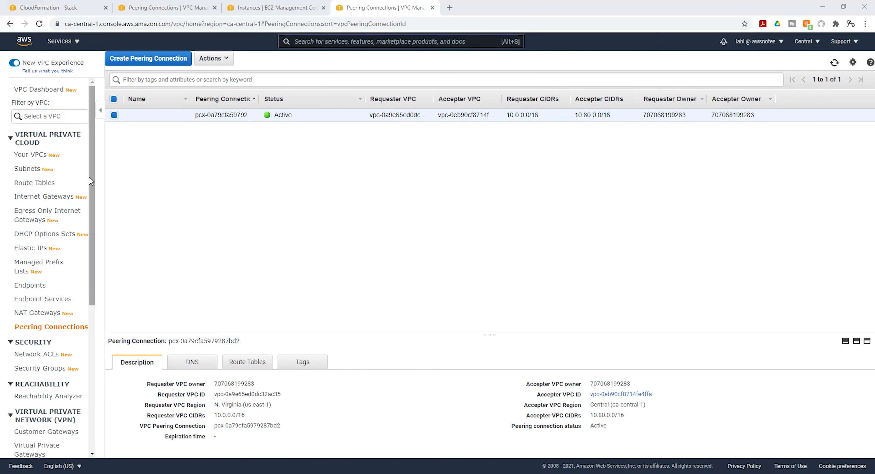
Step: Open the routes of Route Table | VPC-C for editing and add an empty route
click(32, 185)
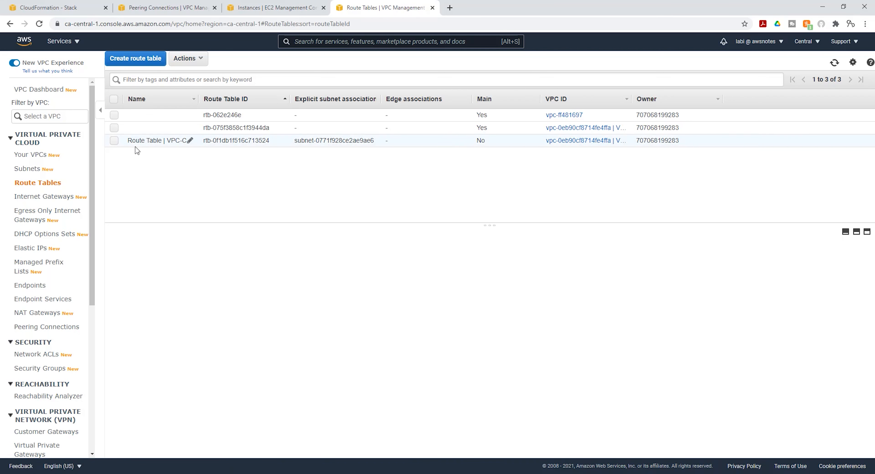
click(114, 140)
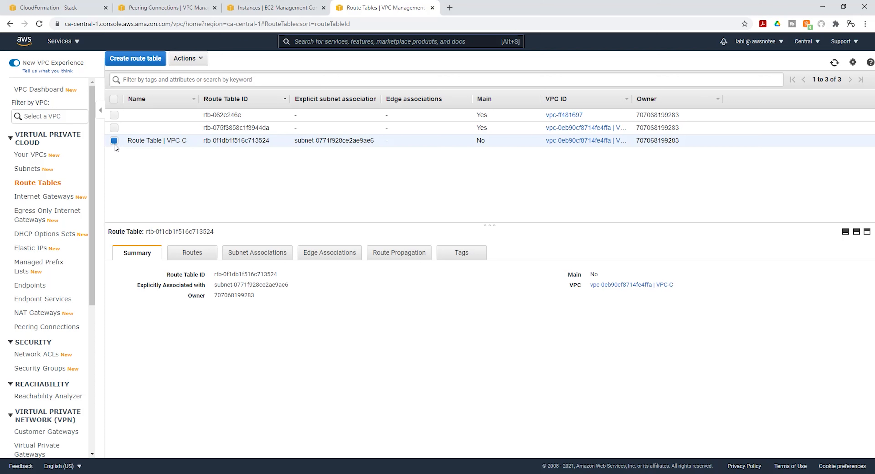
click(190, 252)
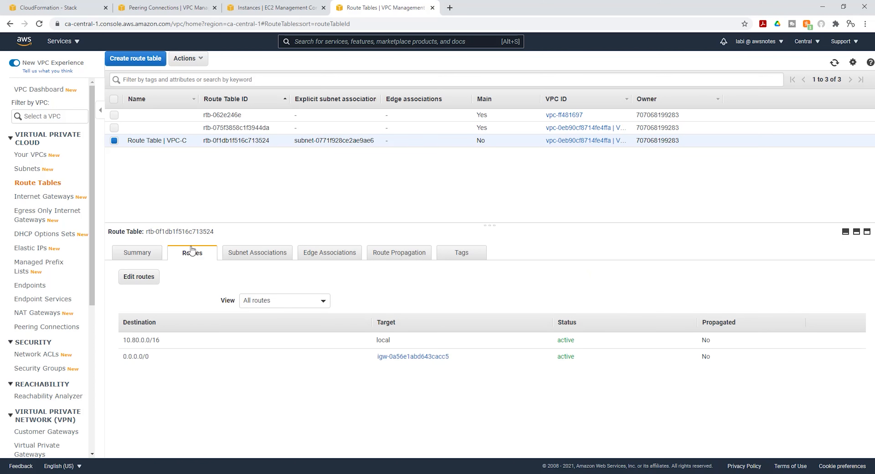
click(139, 276)
click(21, 169)
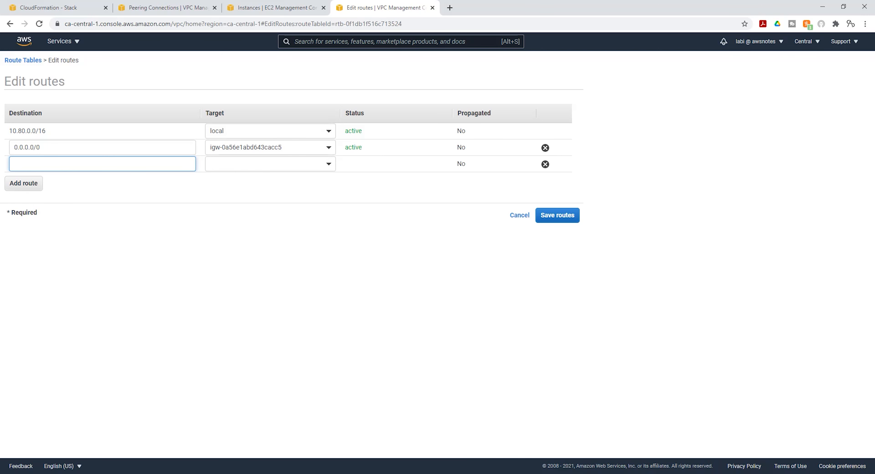
Step: Set the new VPC-C route's destination to 10.0.0.0/24 with peering connection pcx-0a79cfa5979287bd2 as target, and save the routes
key(alt+Tab)
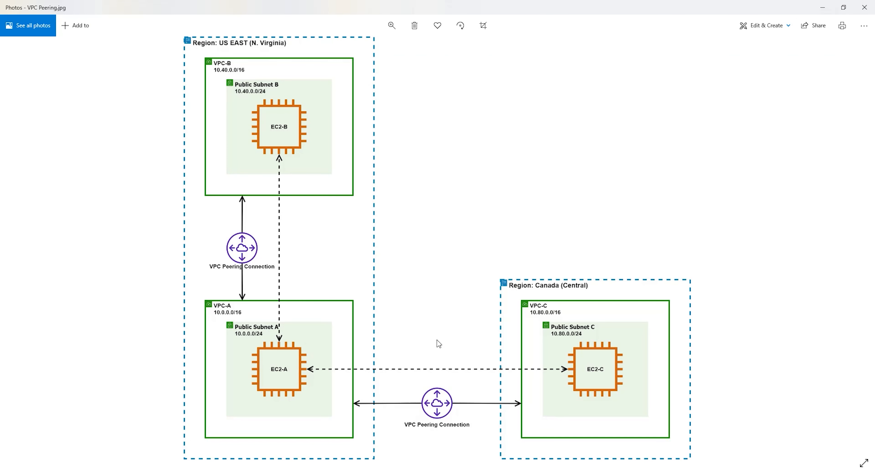
key(alt+Tab)
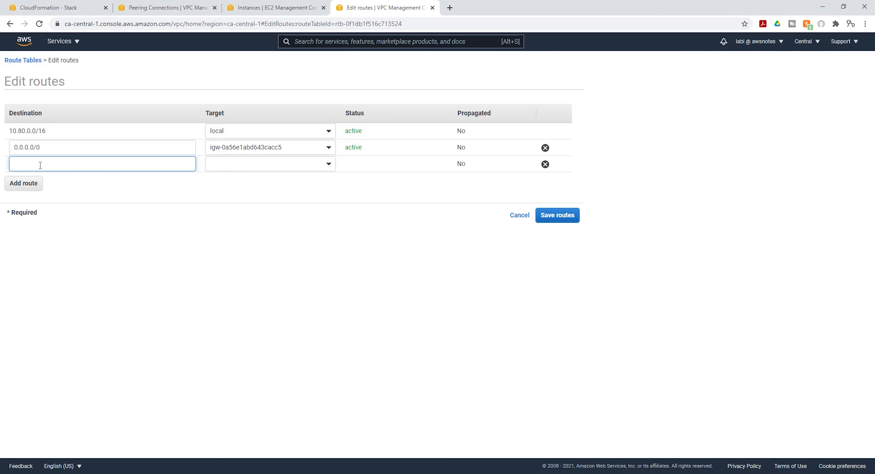
text(0.0.0.)
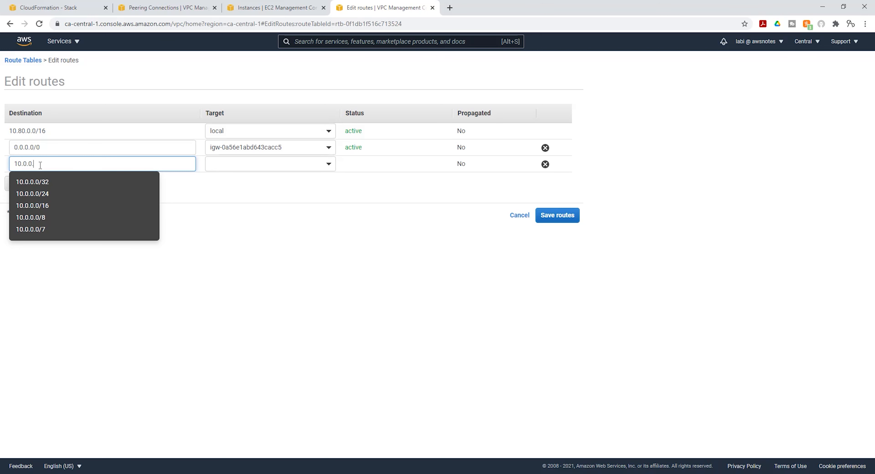
text(24)
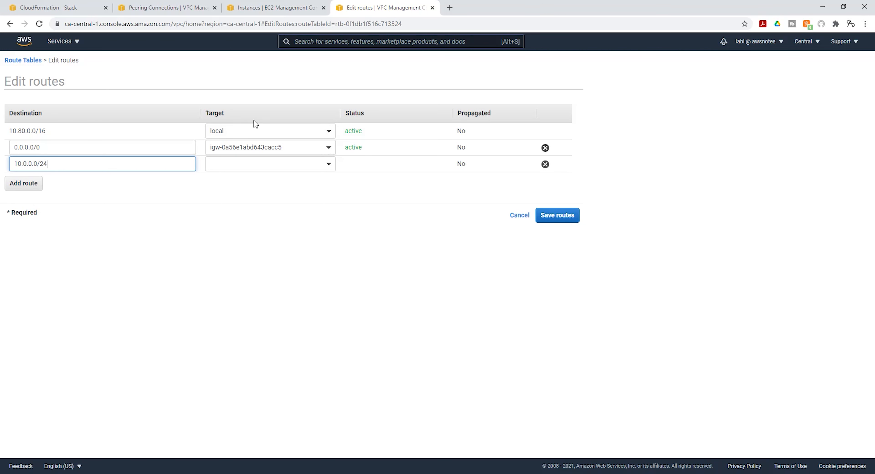
click(328, 164)
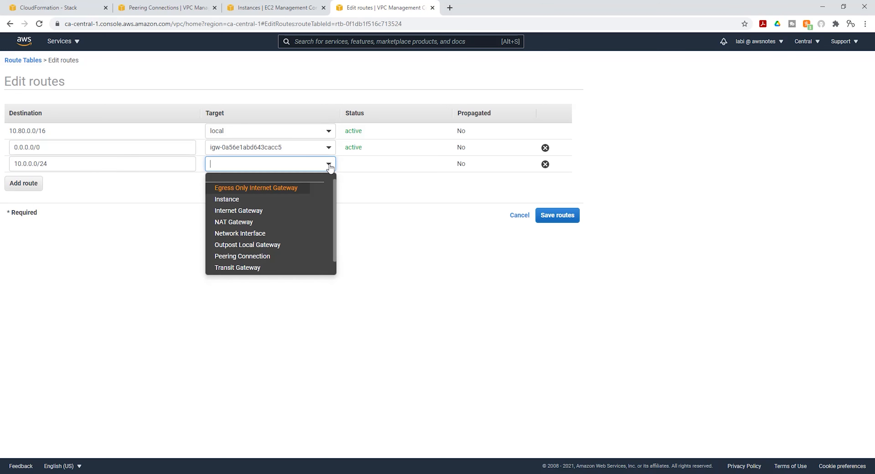
click(260, 260)
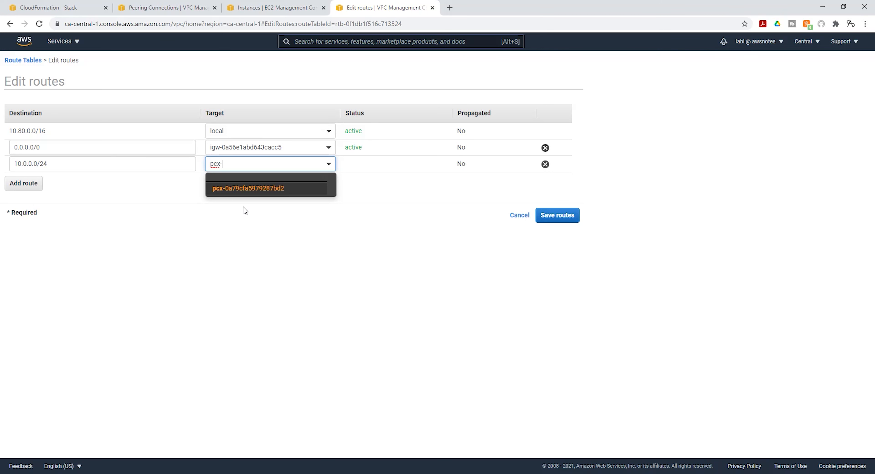
click(236, 188)
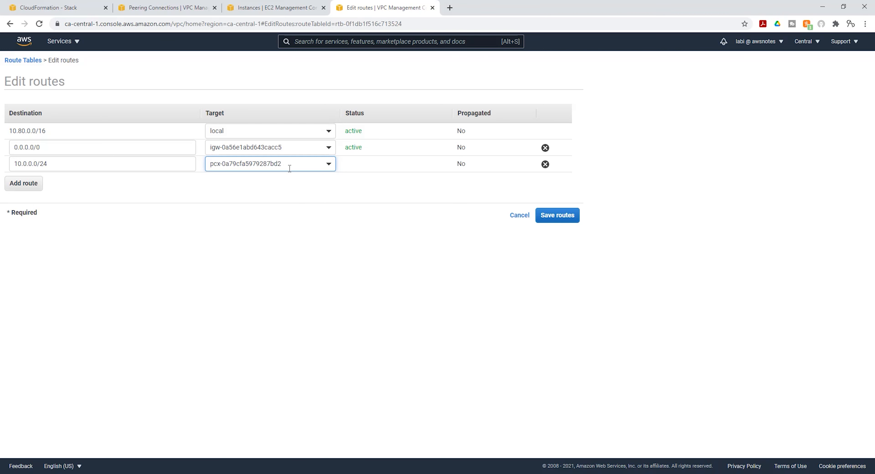
click(552, 214)
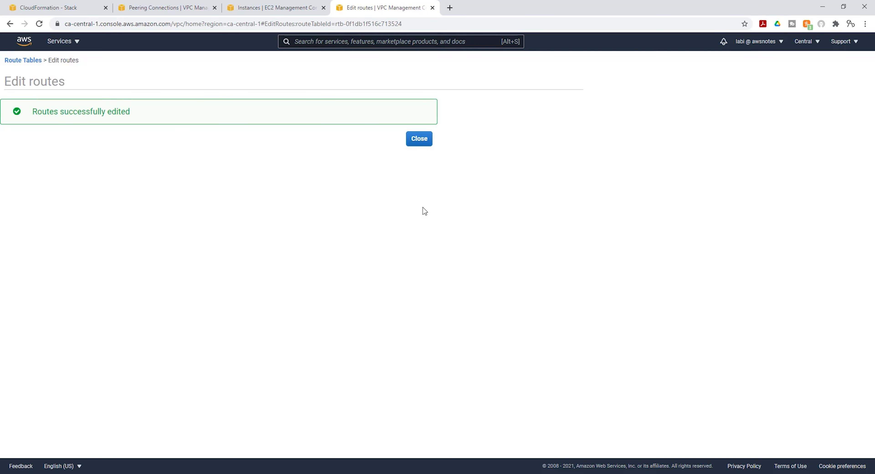
click(415, 143)
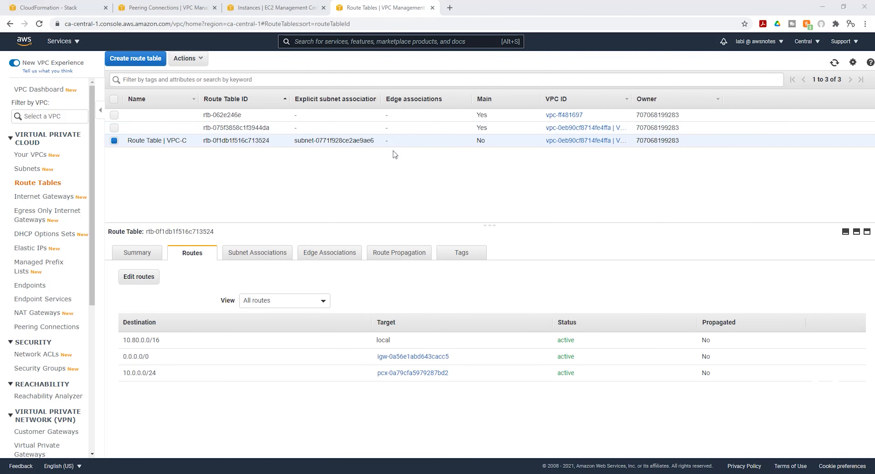
Step: Refresh the N. Virginia peering connections list, and open the routes of Route Table | VPC-A for editing with an empty route added
click(160, 5)
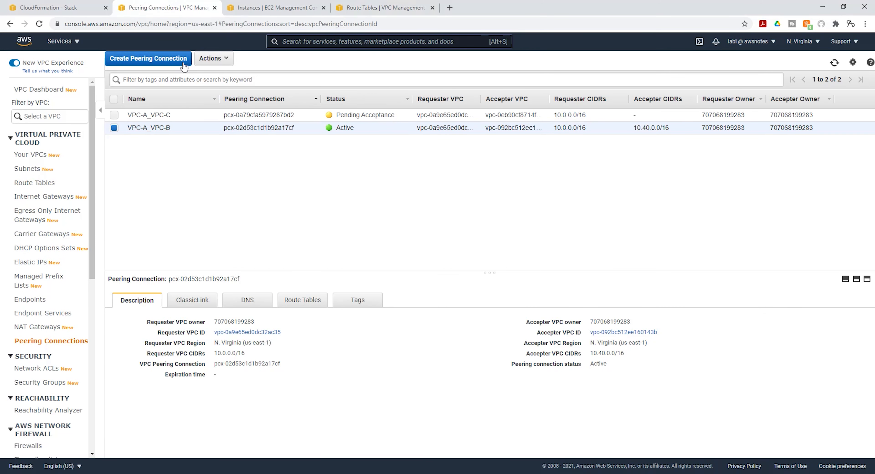
click(834, 63)
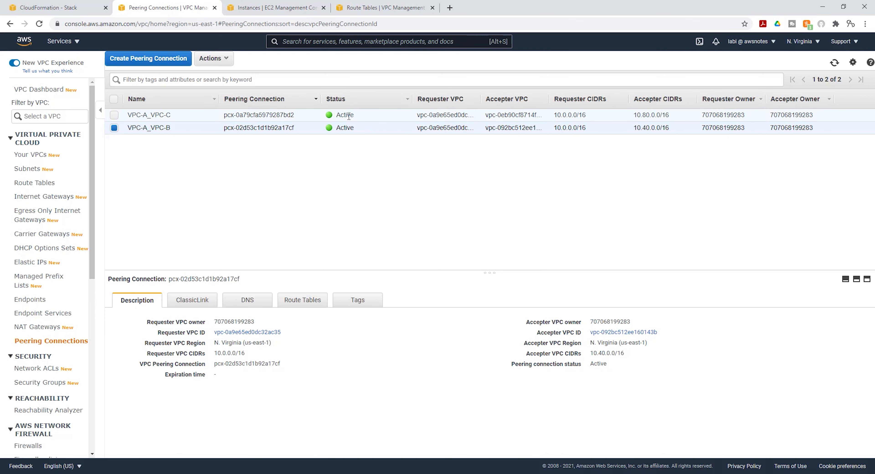
click(46, 185)
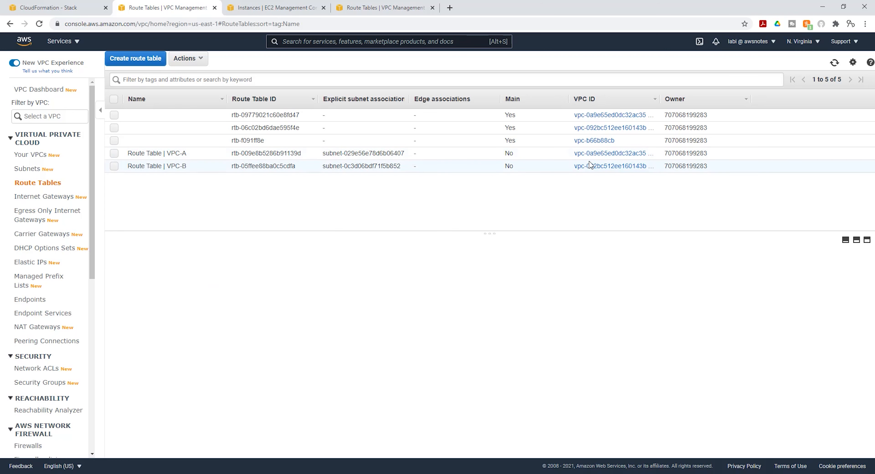
click(115, 155)
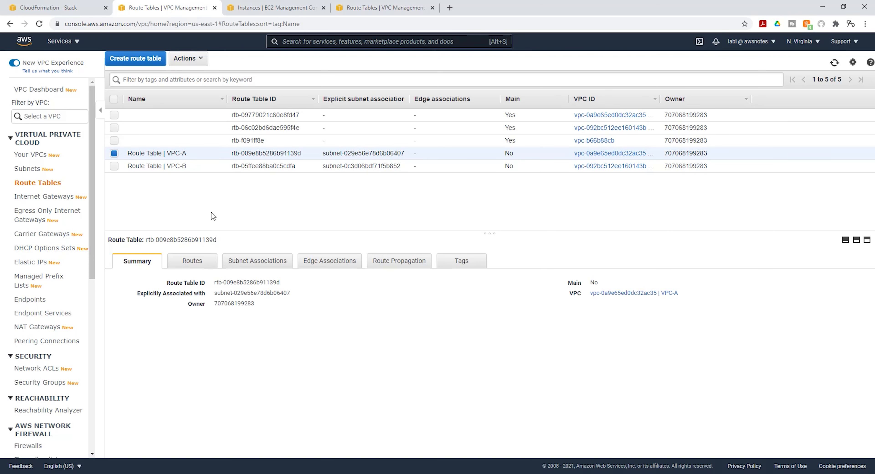
click(191, 263)
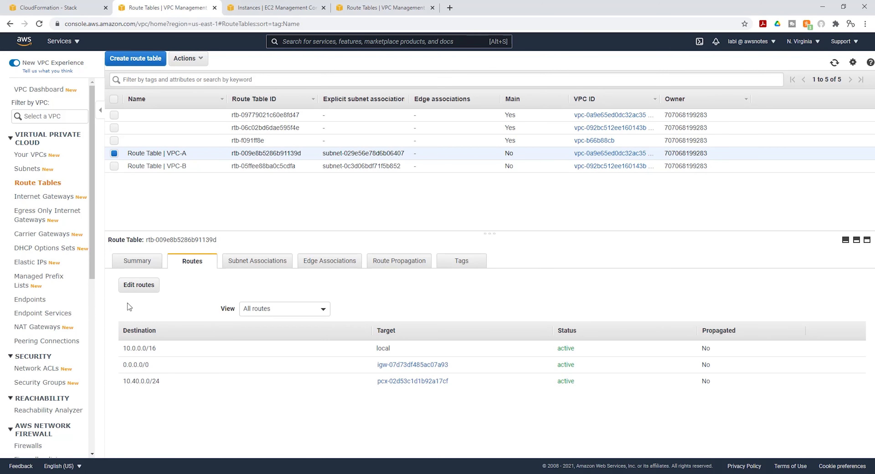
click(144, 287)
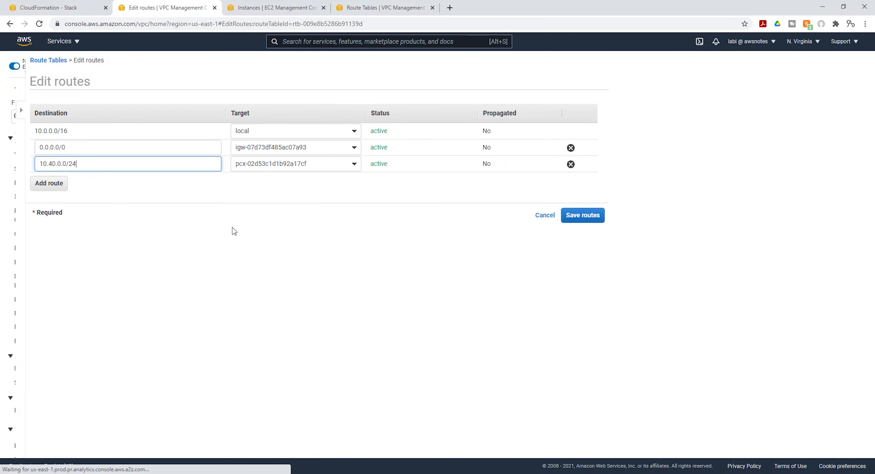
click(29, 186)
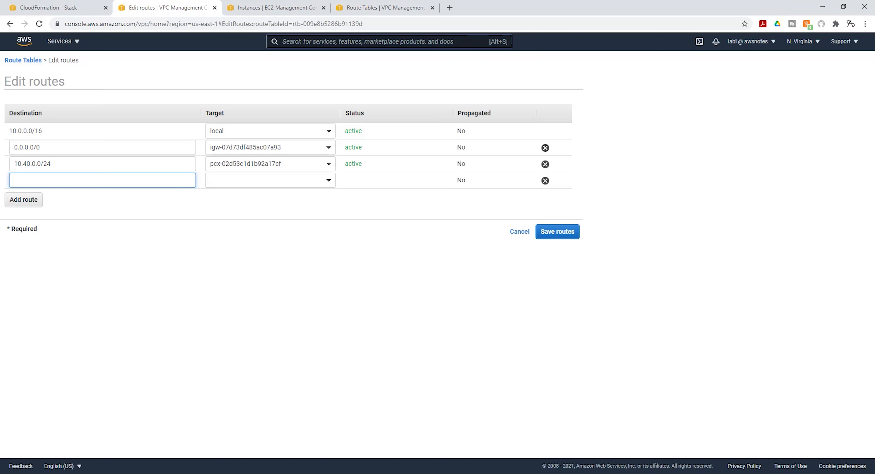
Step: Set the new VPC-A route's destination to 10.80.0.0/24 with the VPC-A_VPC-C peering connection as target, and save the routes
mouse_move(518, 471)
click(503, 431)
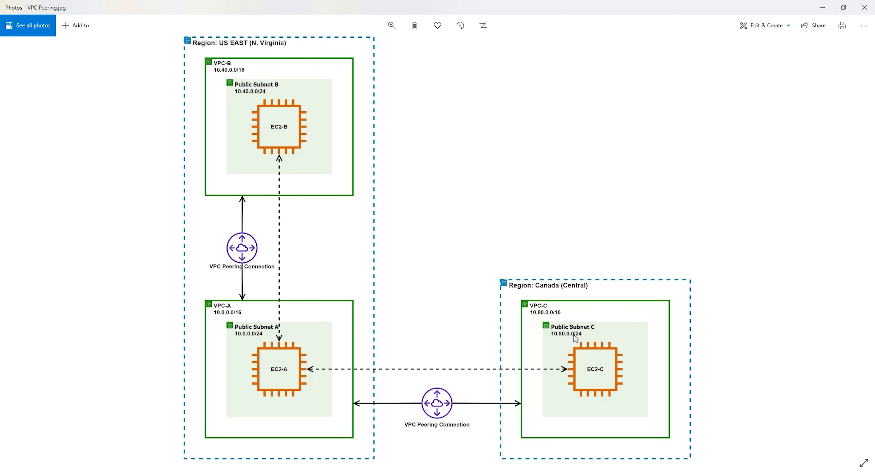
click(821, 9)
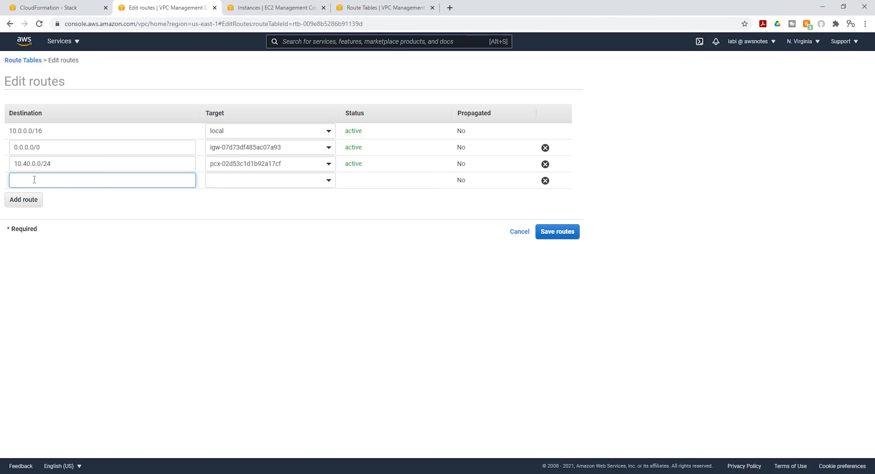
text(10.80)
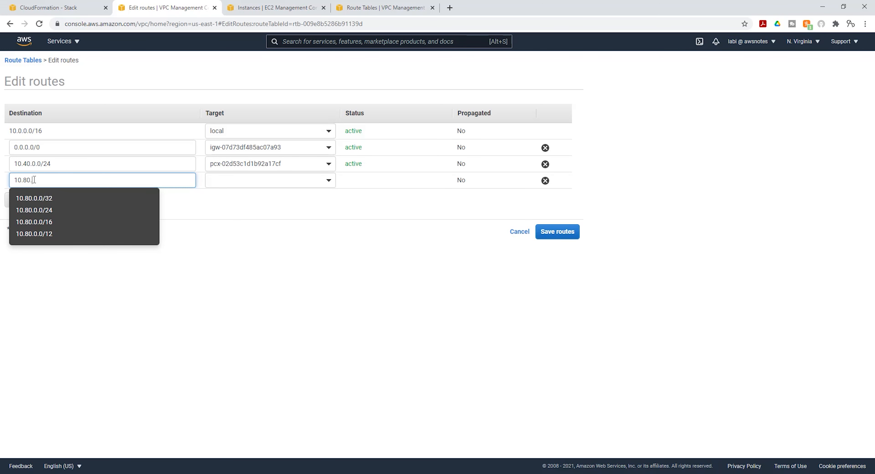
text(.0.0/24)
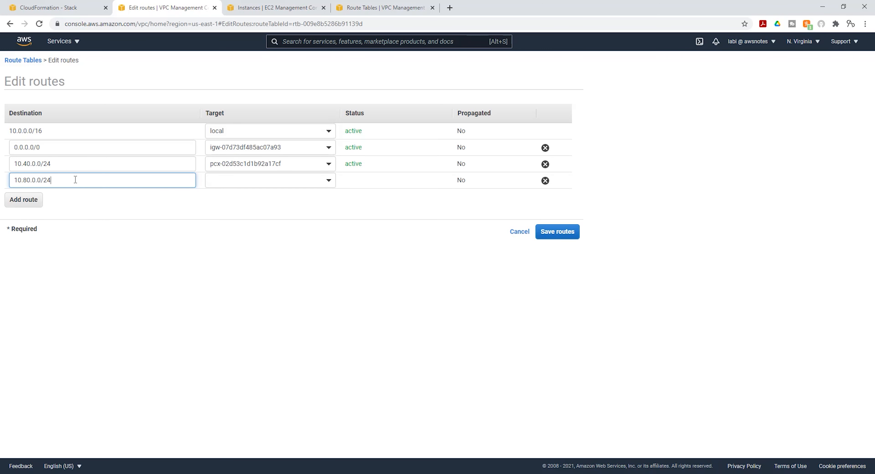
click(315, 180)
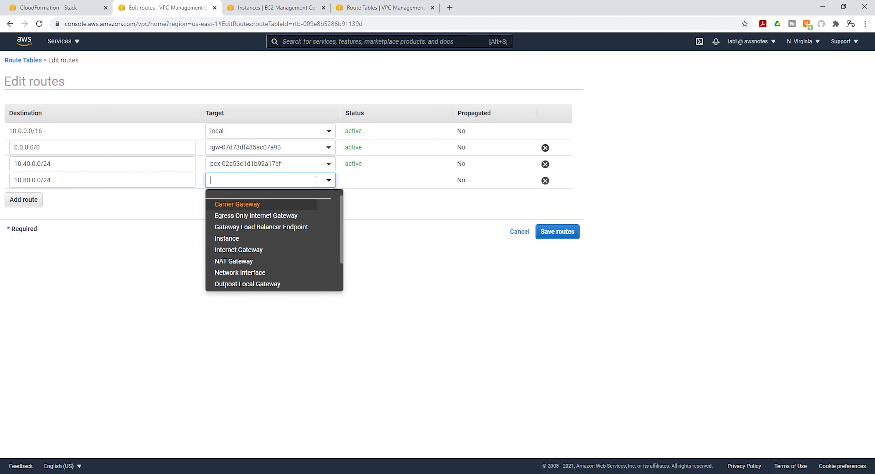
scroll(305, 220, down, 3)
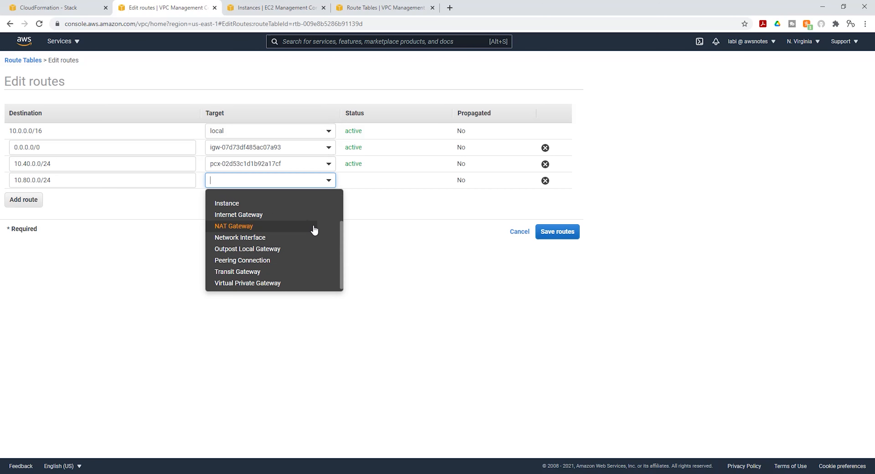
click(265, 260)
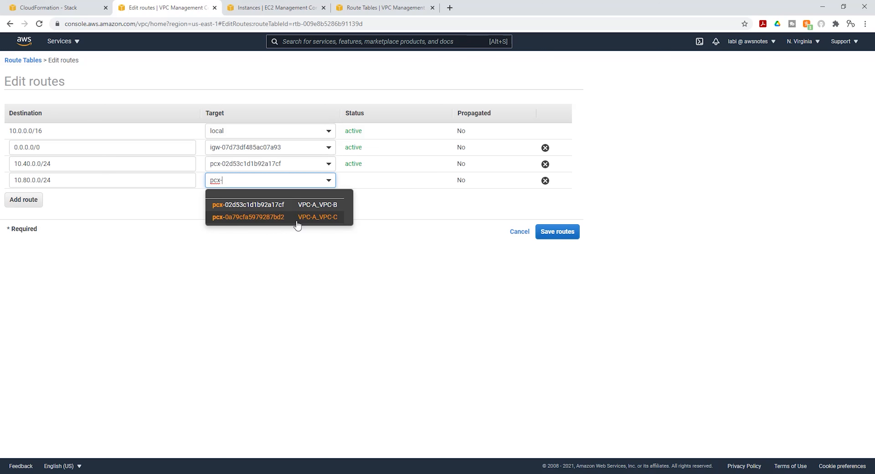
click(332, 218)
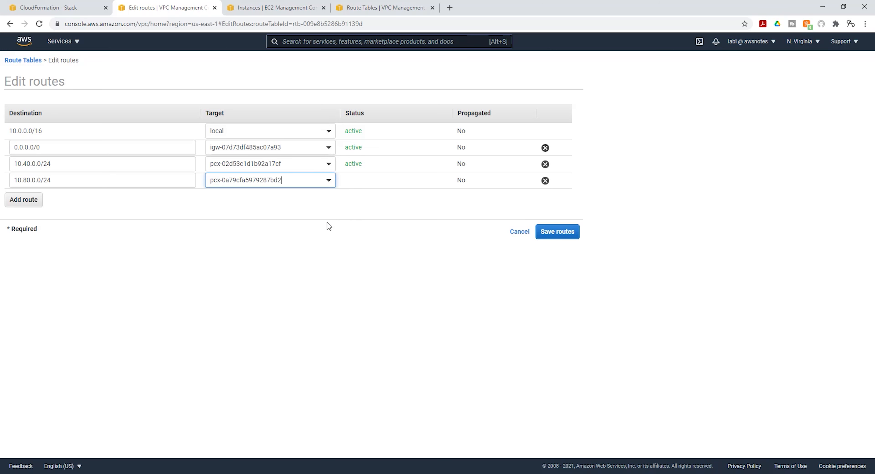
click(556, 233)
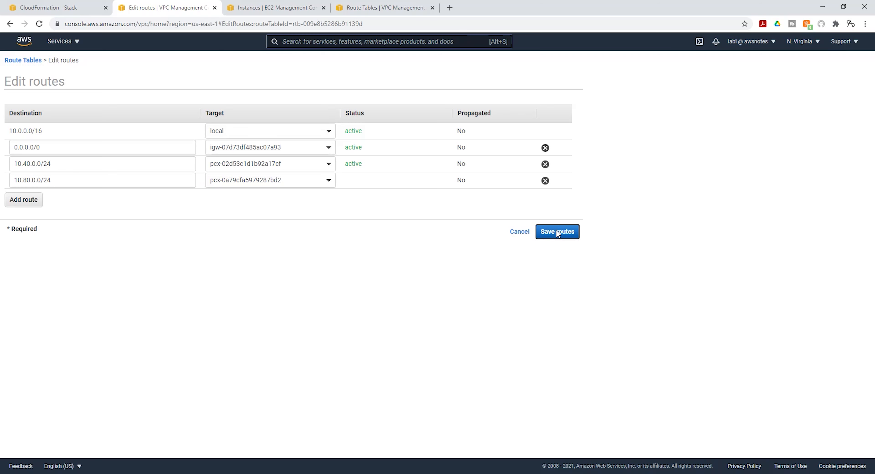
click(423, 144)
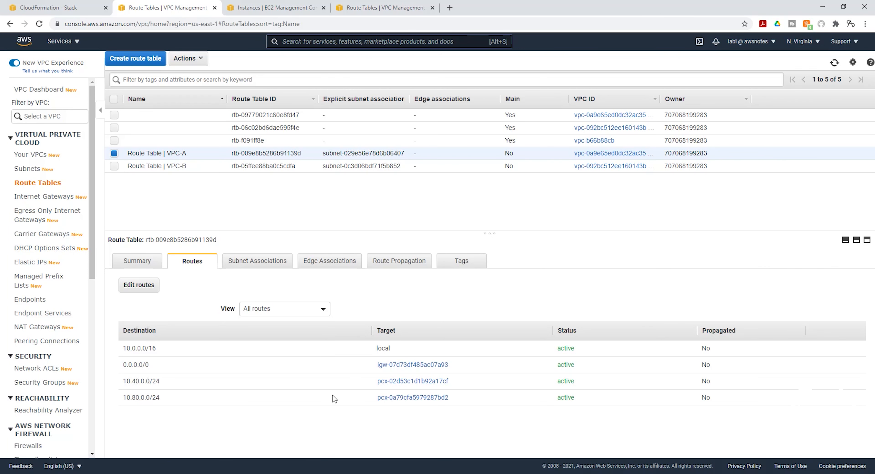
key(alt+Tab)
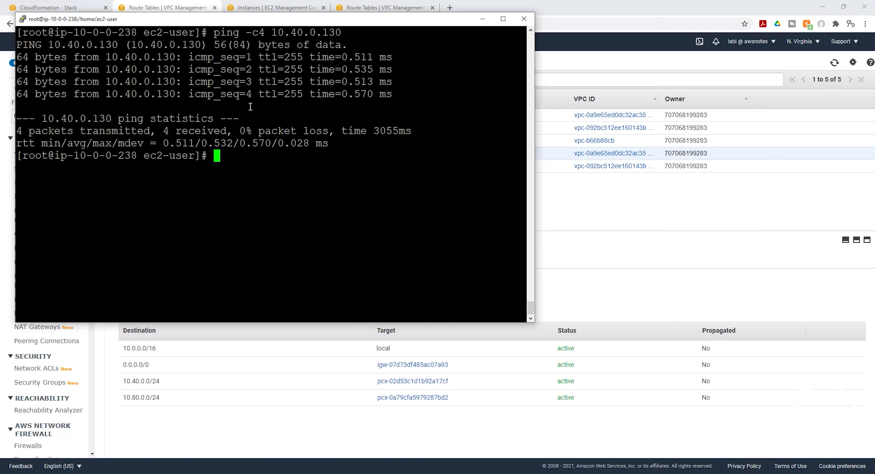
drag(274, 25, 269, 70)
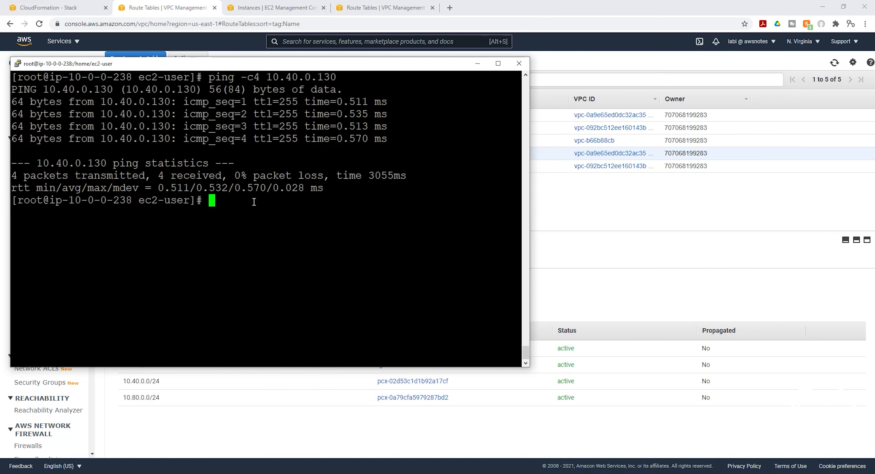
click(475, 66)
Step: Switch the EC2 instances list to the Canada (Central) region and copy the private IPv4 address of EC2 | VPC-C
click(279, 7)
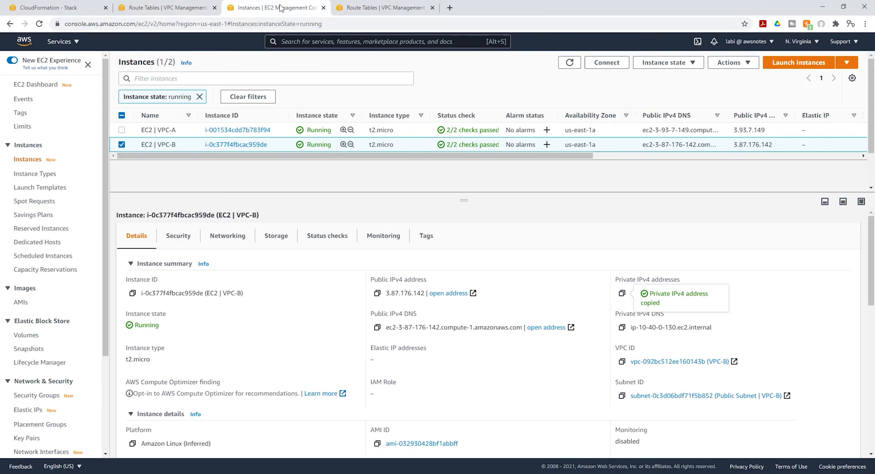
click(798, 42)
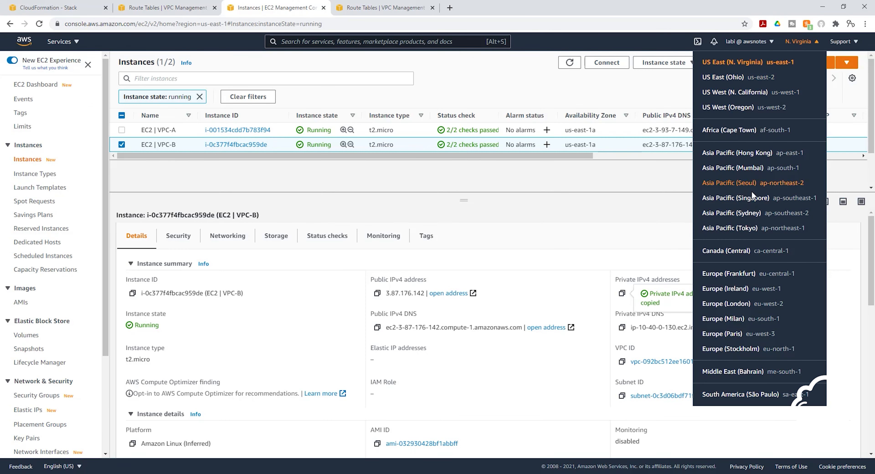
click(735, 251)
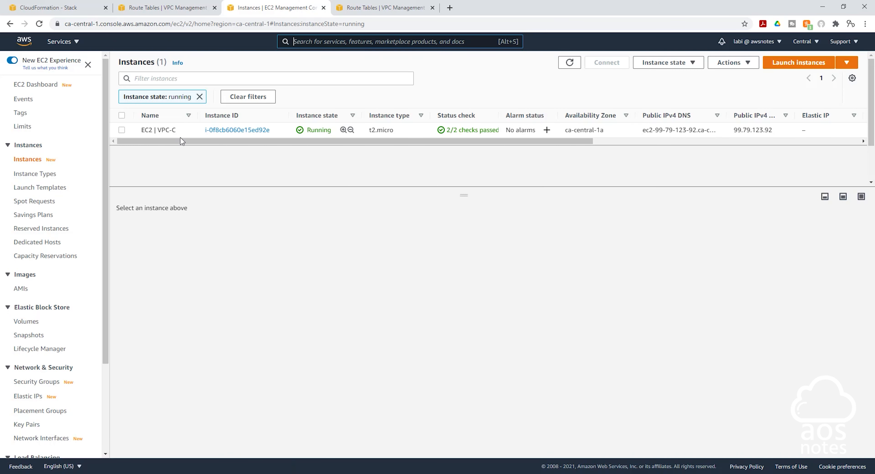
click(121, 130)
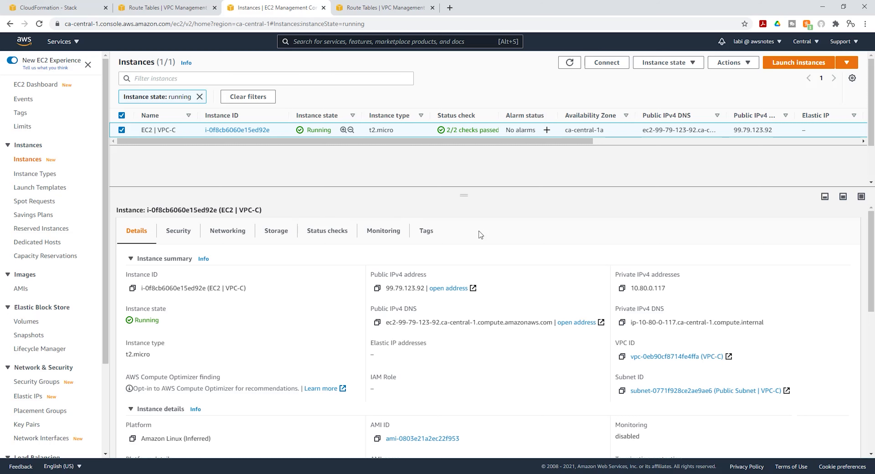
click(622, 290)
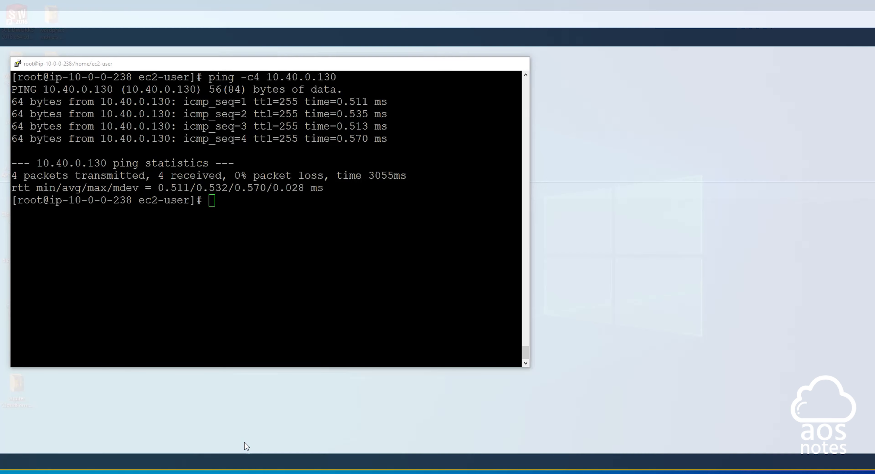
Step: Ping 10.80.0.117 with four packets from the VPC-A instance's terminal, highlight the output and minimize the terminal window
click(245, 444)
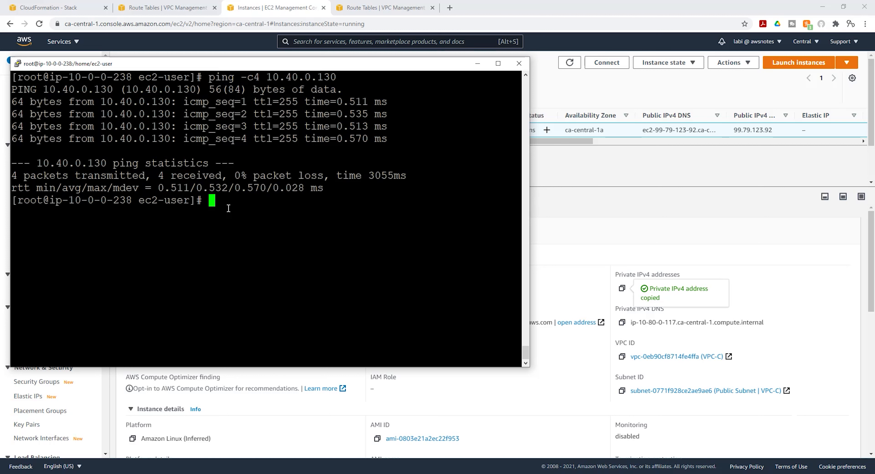
text(ping -c4)
right_click(283, 203)
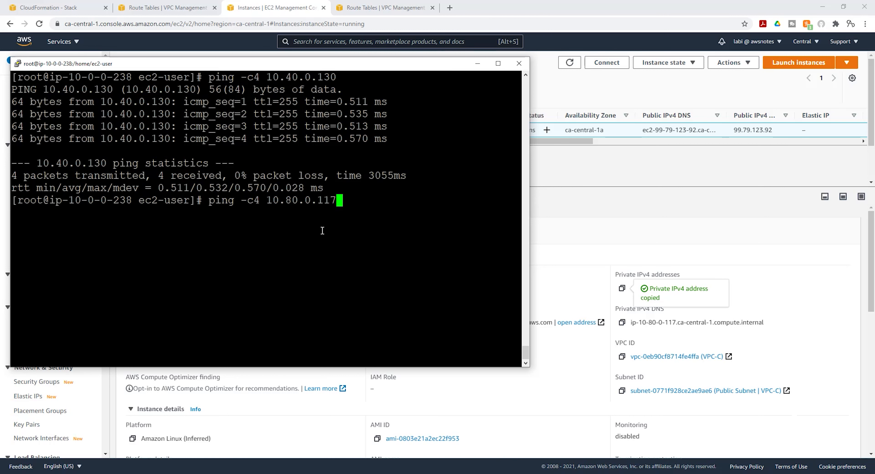
key(Return)
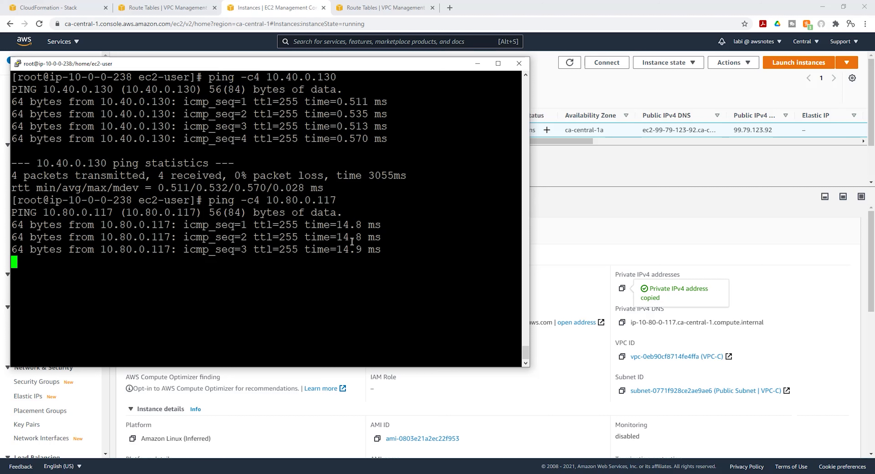
drag(232, 323, 9, 220)
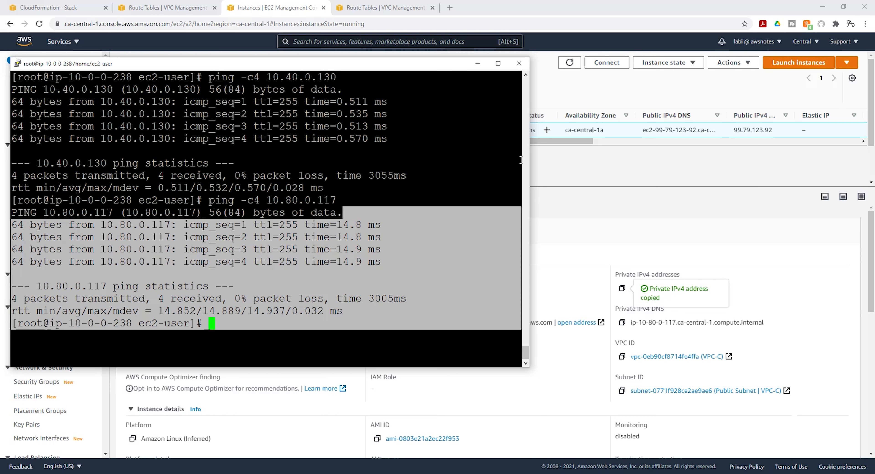
click(476, 64)
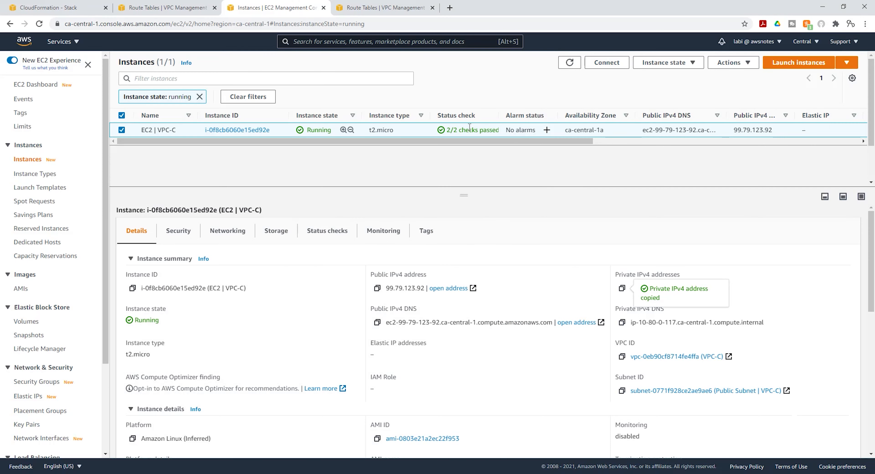
Step: Delete the VPC-A_VPC-C peering connection in N. Virginia along with its related route table entries
click(162, 4)
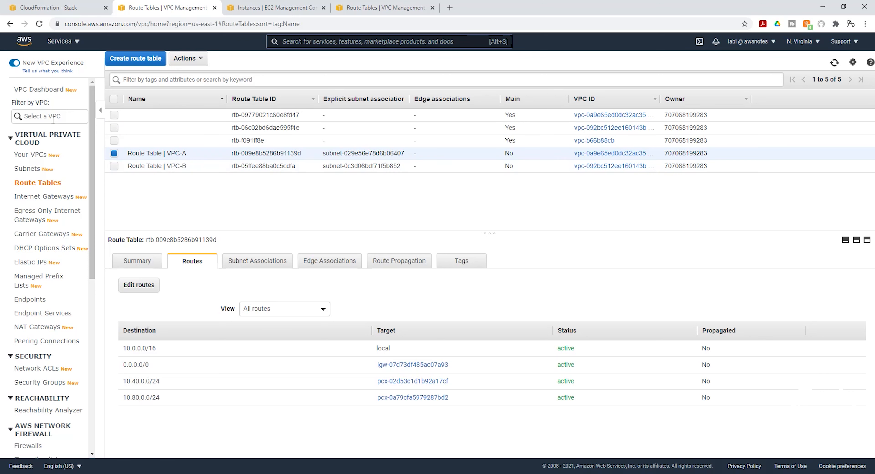
click(43, 341)
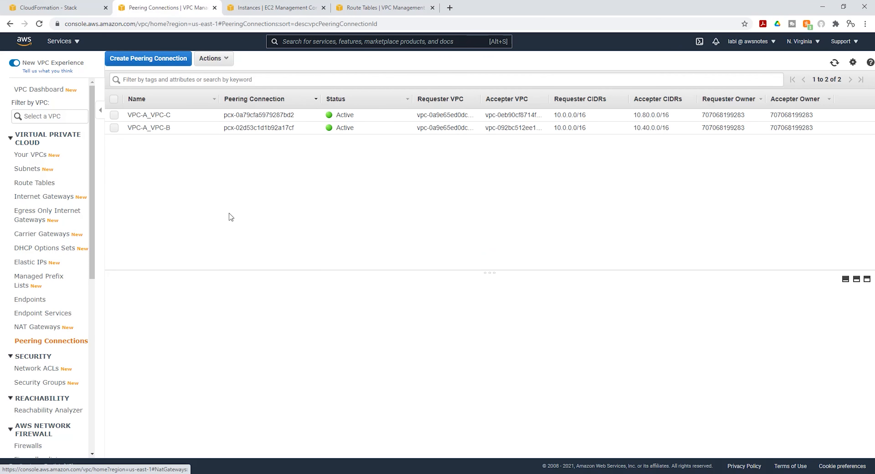
click(113, 117)
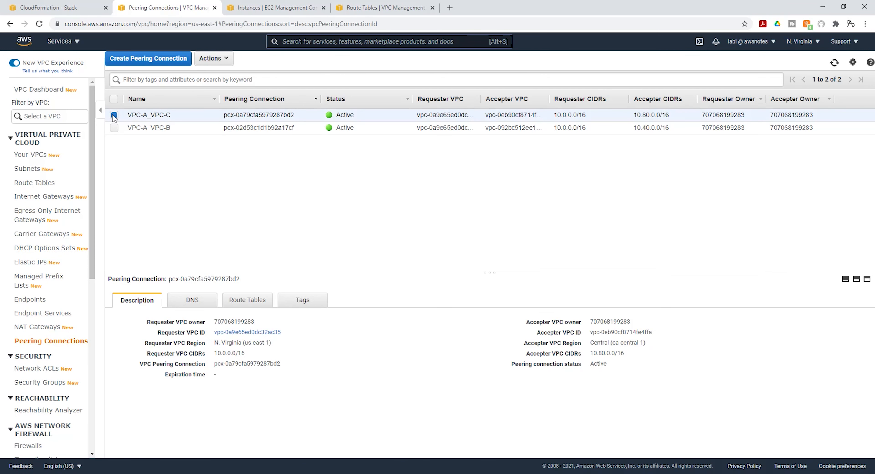
click(229, 64)
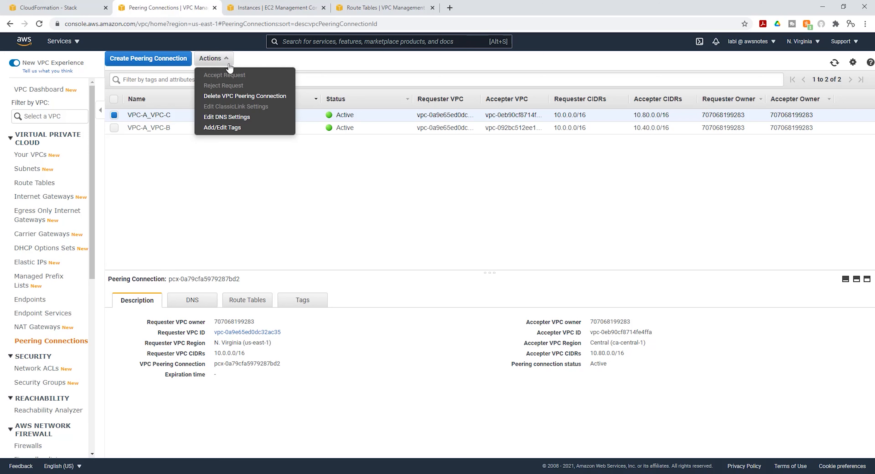
click(220, 96)
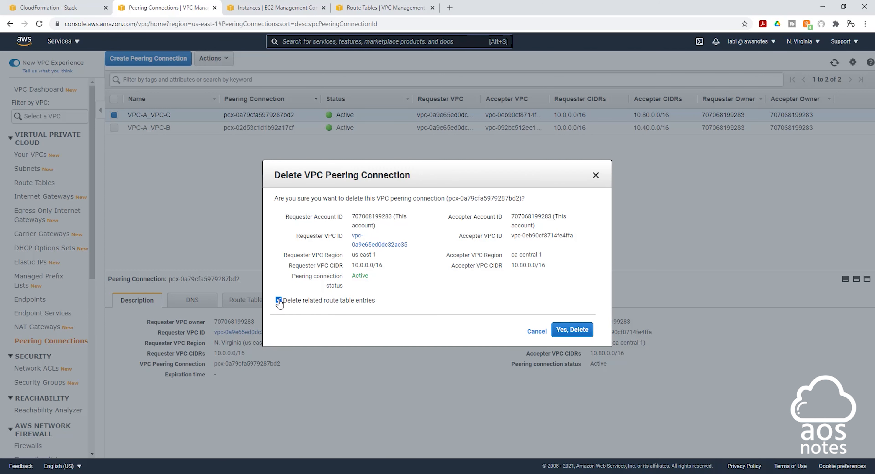
click(577, 330)
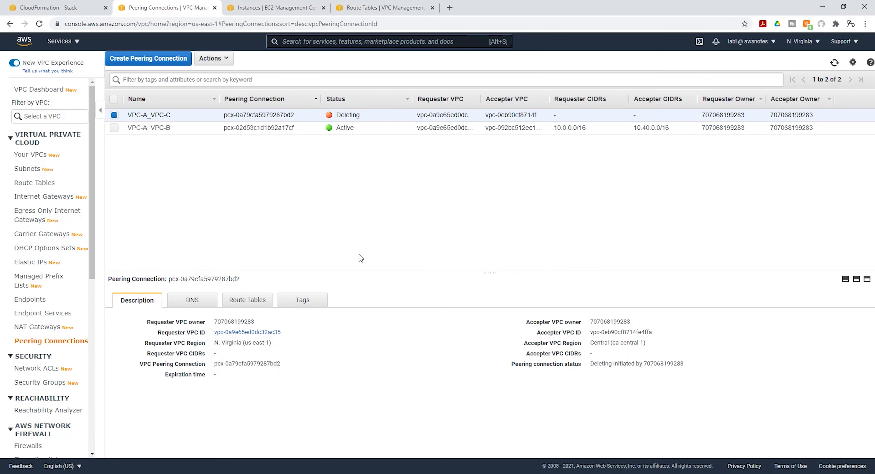
Step: Delete the VPC-A_VPC-B peering connection along with its related route table entries
click(114, 128)
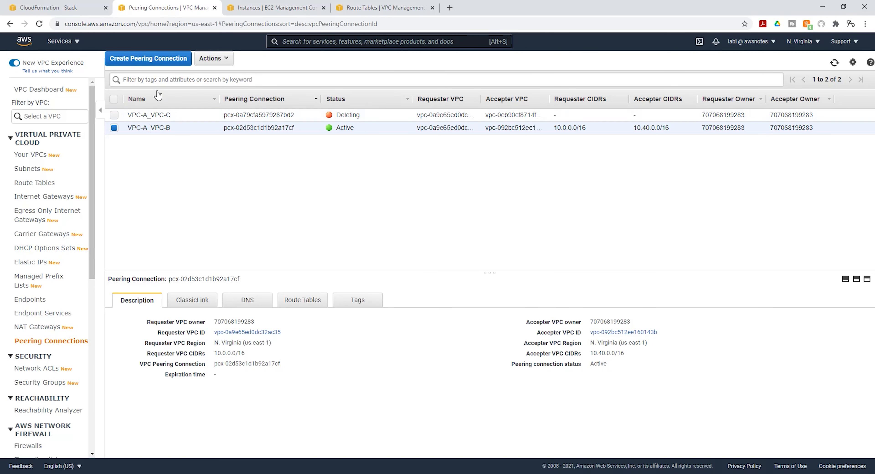
click(212, 58)
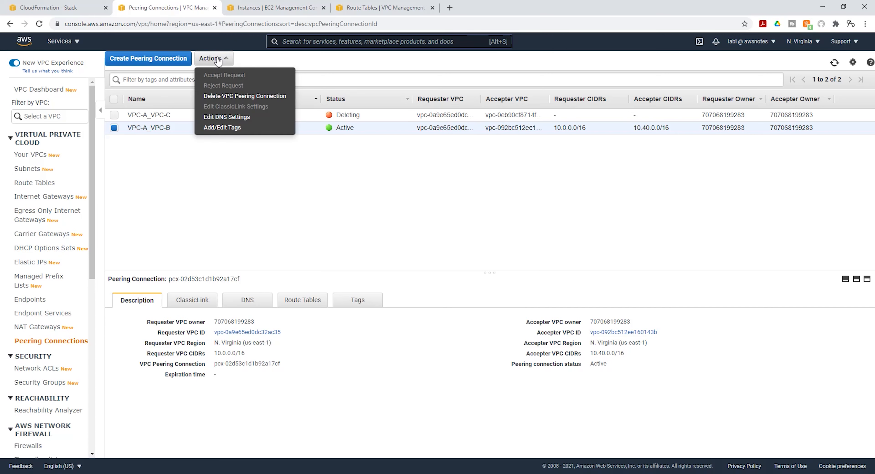
click(235, 96)
click(279, 300)
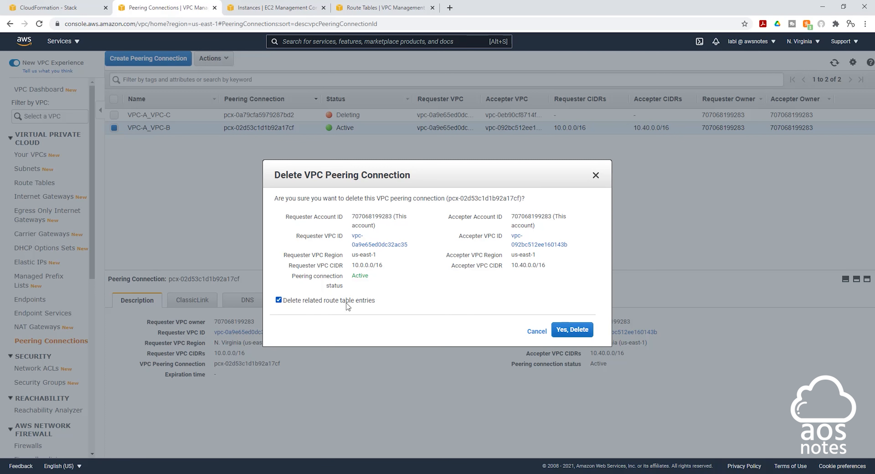
click(571, 330)
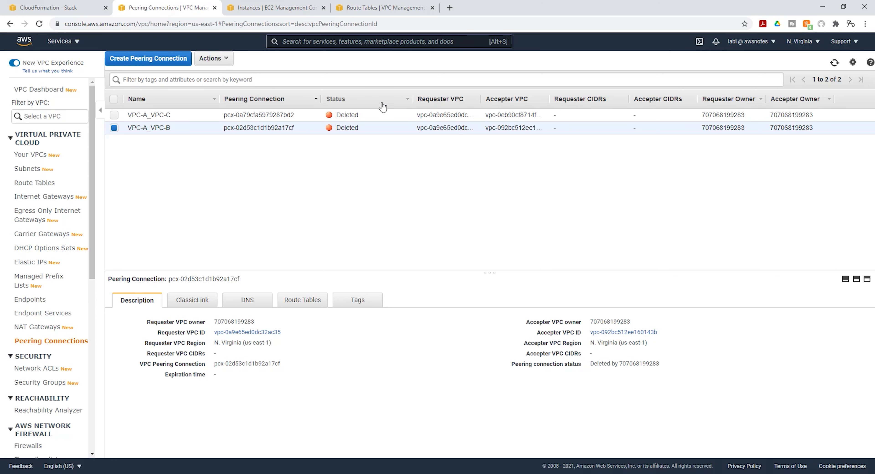
Step: Delete the VPC-A and VPC-B CloudFormation stacks in the N. Virginia region
click(61, 5)
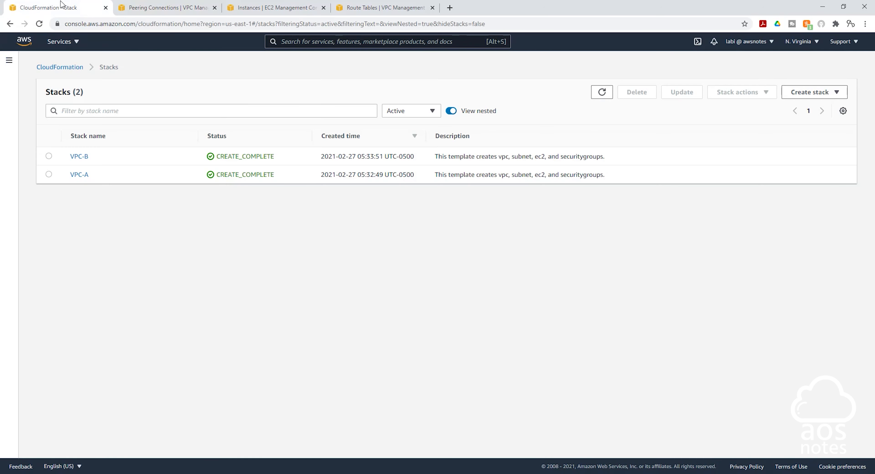
click(49, 174)
click(637, 97)
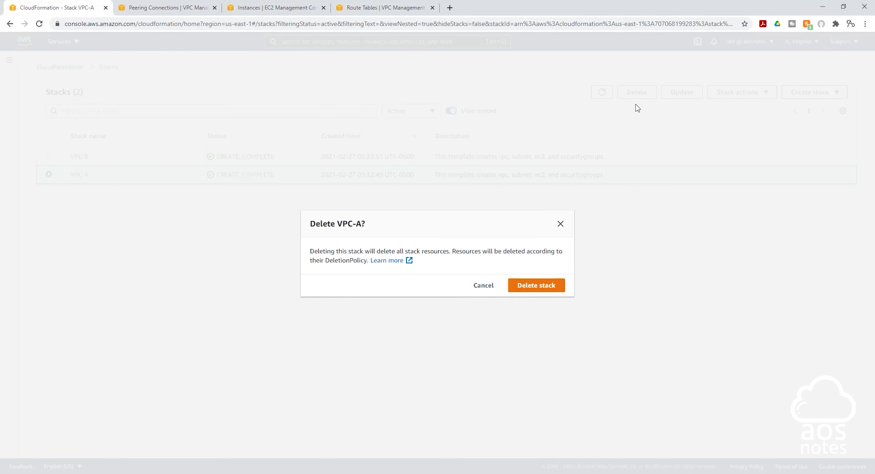
click(552, 284)
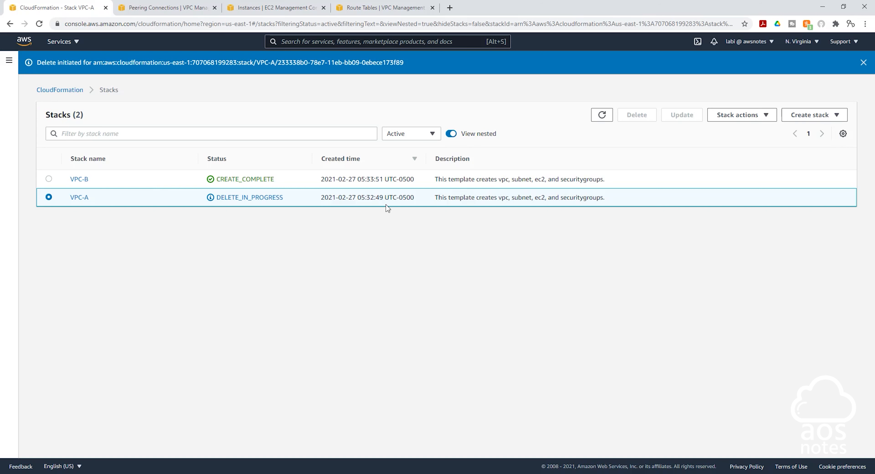
click(48, 179)
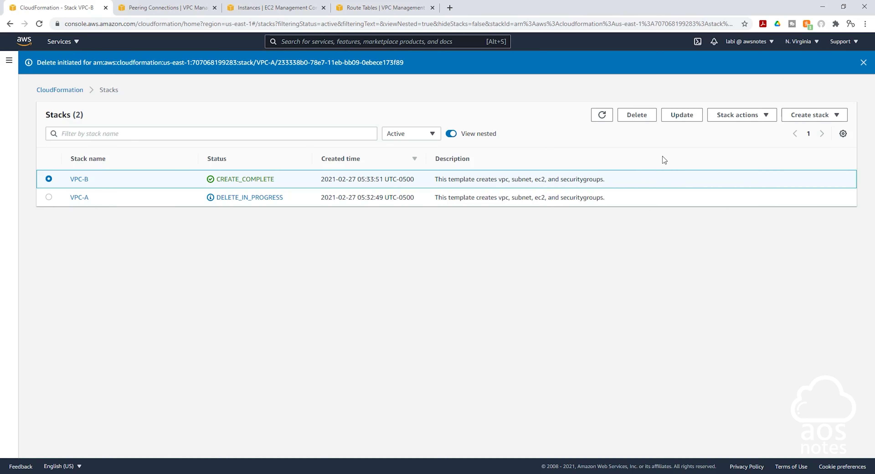
click(642, 116)
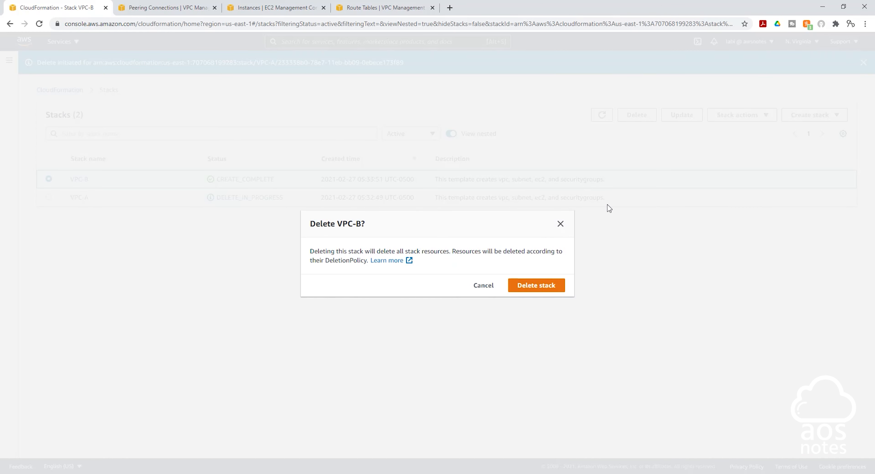
click(533, 287)
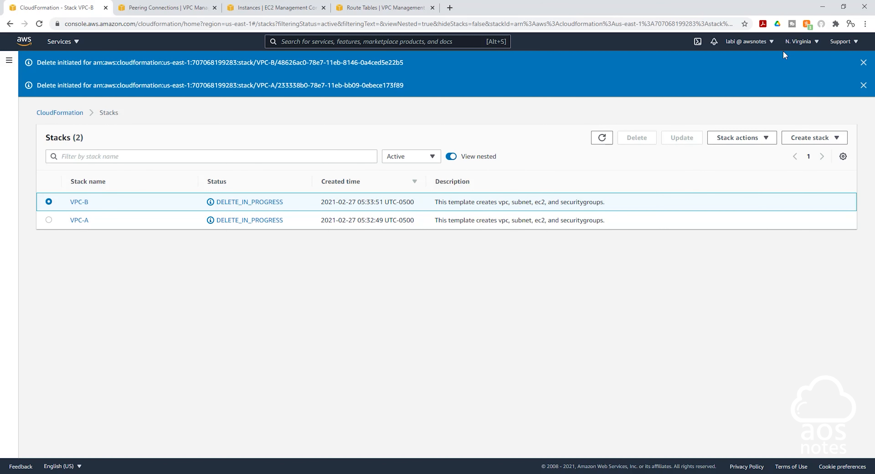
Step: Switch CloudFormation to the Canada (Central) region and delete the VPC-C stack
click(812, 44)
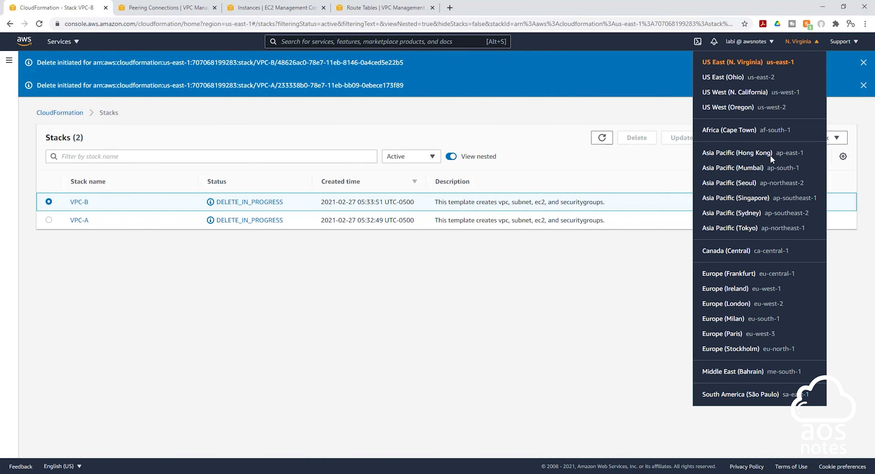
click(732, 258)
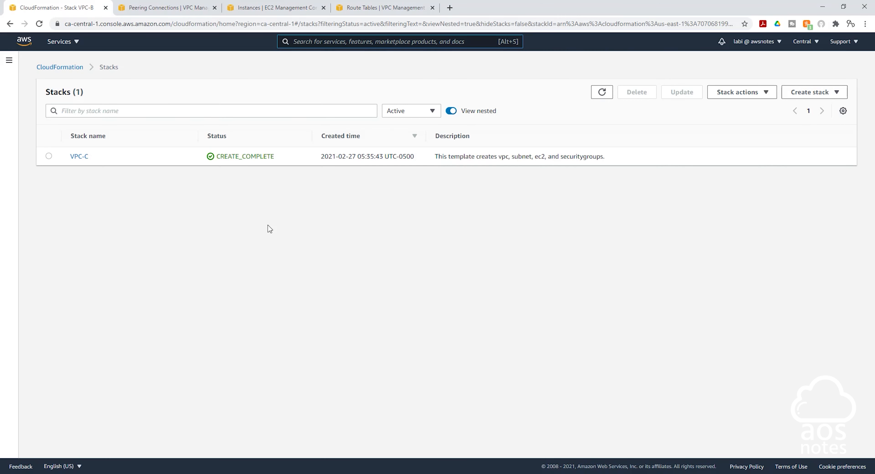
click(49, 156)
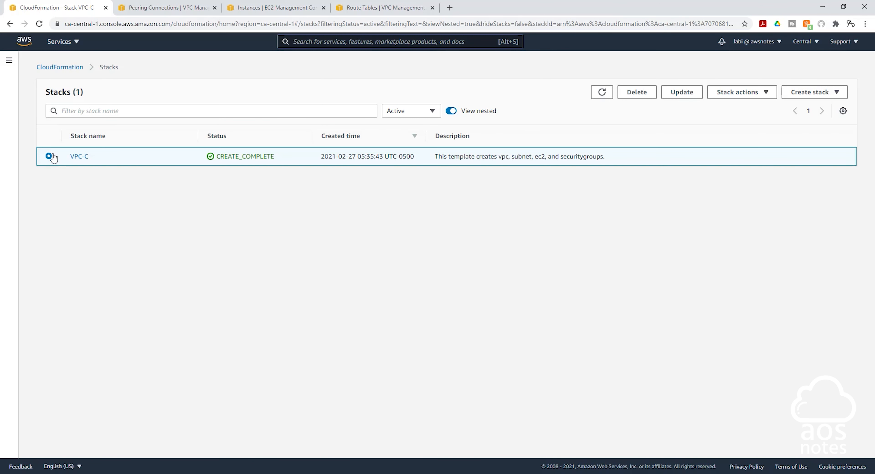
click(633, 93)
click(546, 286)
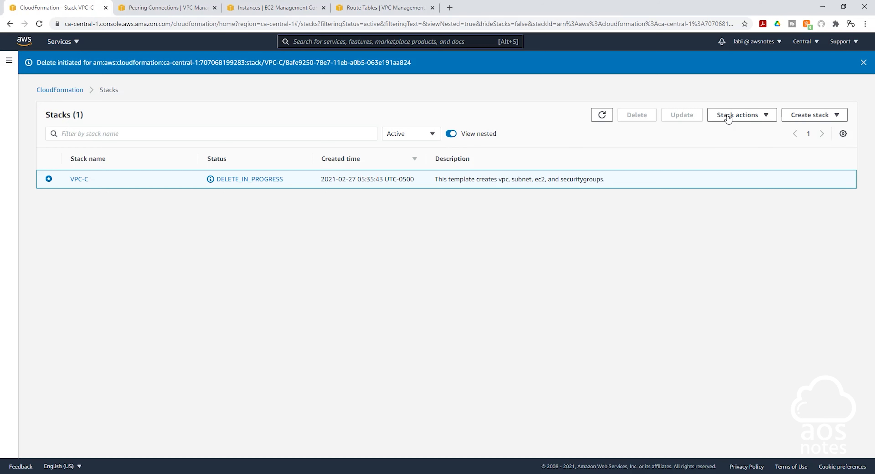
Step: Return CloudFormation to the US East (N. Virginia) region and refresh the stacks list to check the deletion progress
click(810, 44)
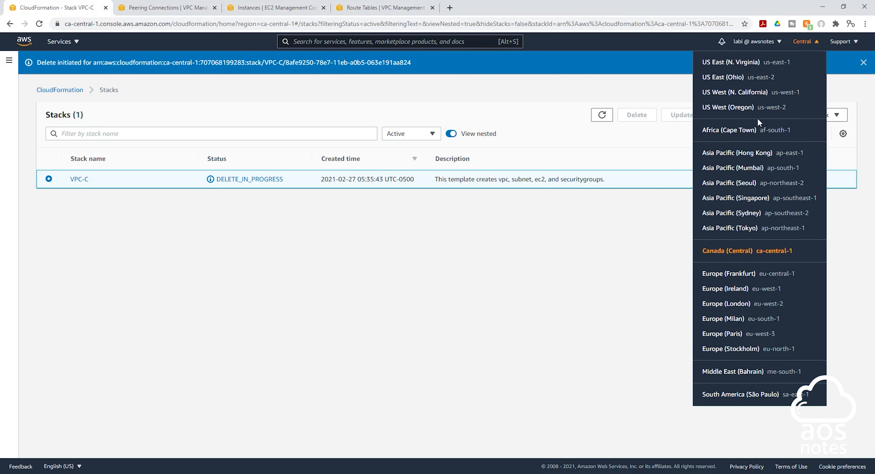
click(752, 61)
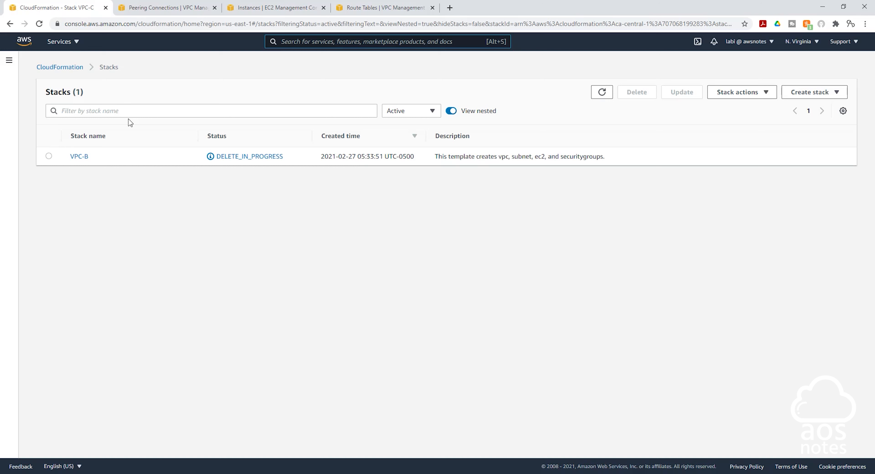
click(601, 92)
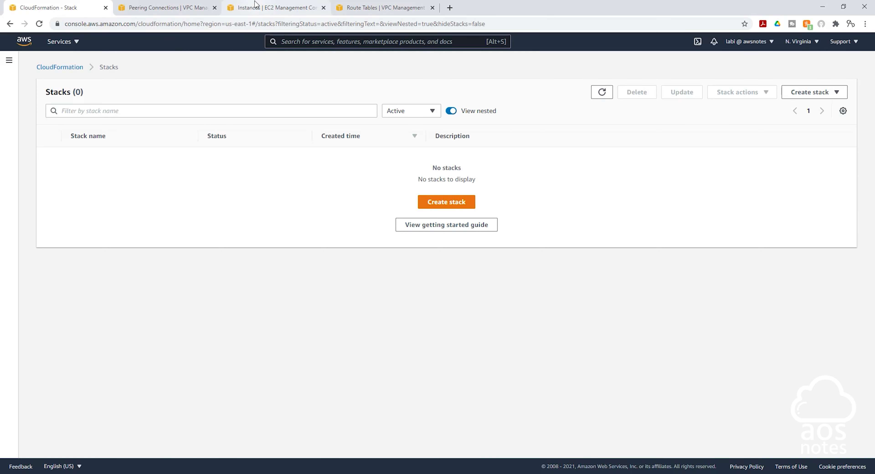
Step: Check the EC2 list for running instances in the US East (N. Virginia) and Canada (Central) regions
click(289, 7)
click(804, 42)
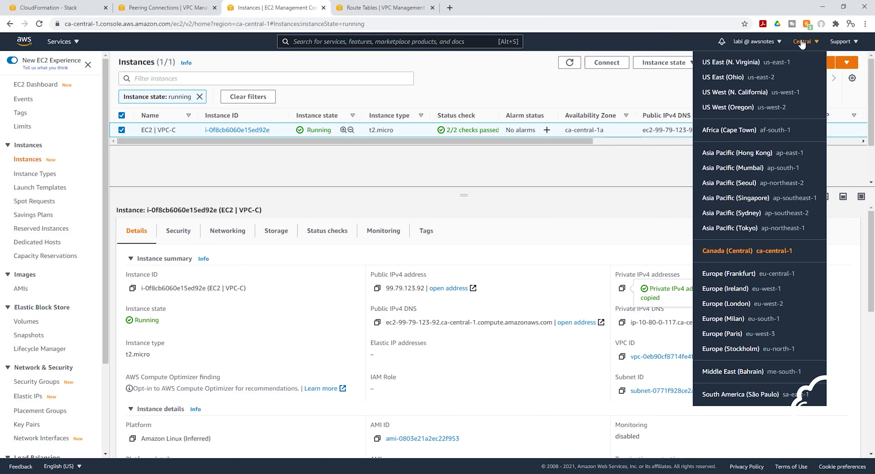
click(753, 65)
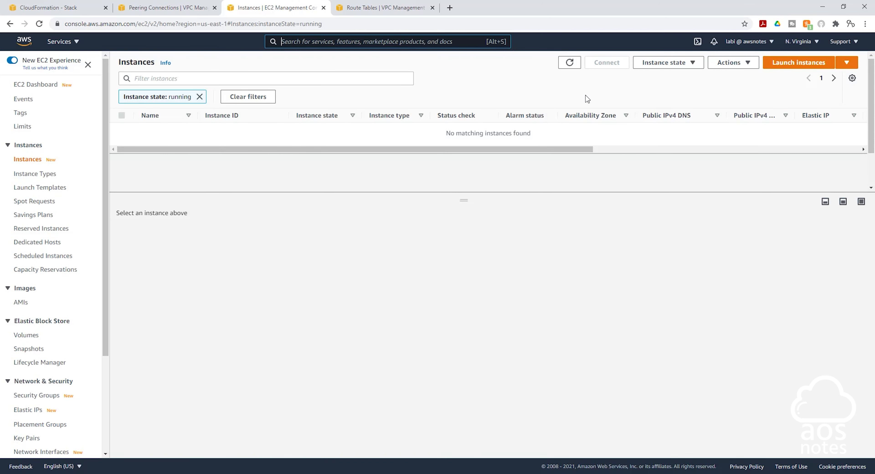
click(801, 42)
click(739, 251)
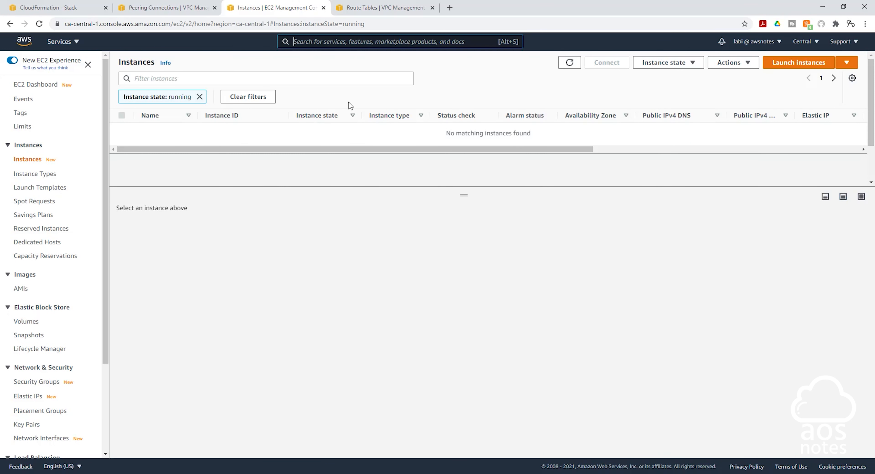
Step: Check the CloudFormation stacks list in the Canada (Central) region for remaining stacks
click(50, 5)
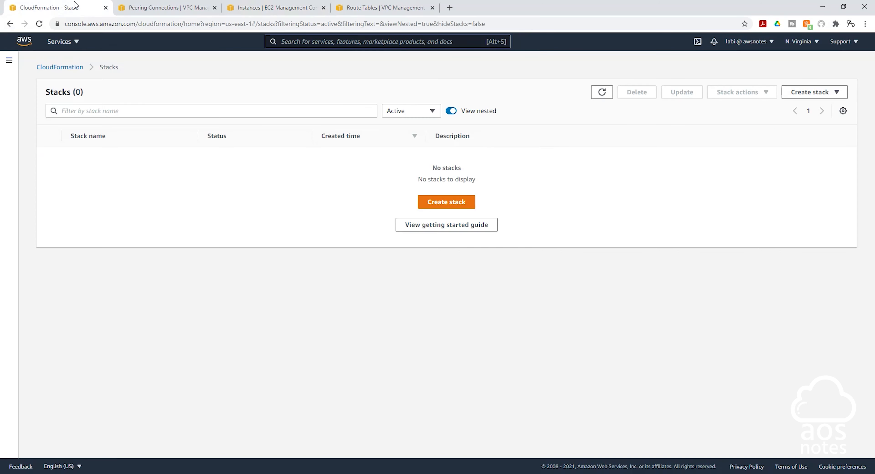
click(803, 41)
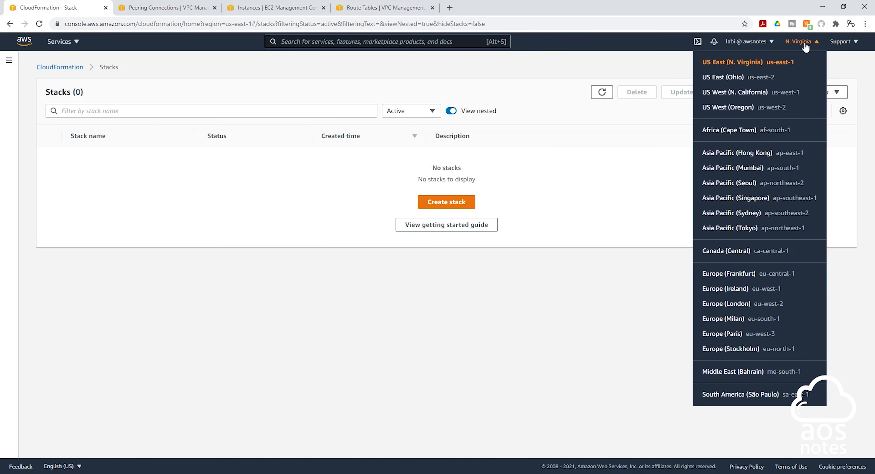
click(725, 251)
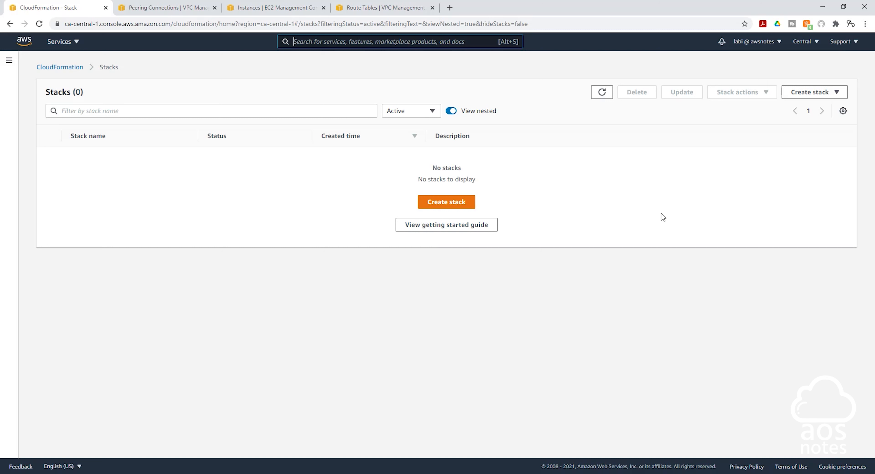